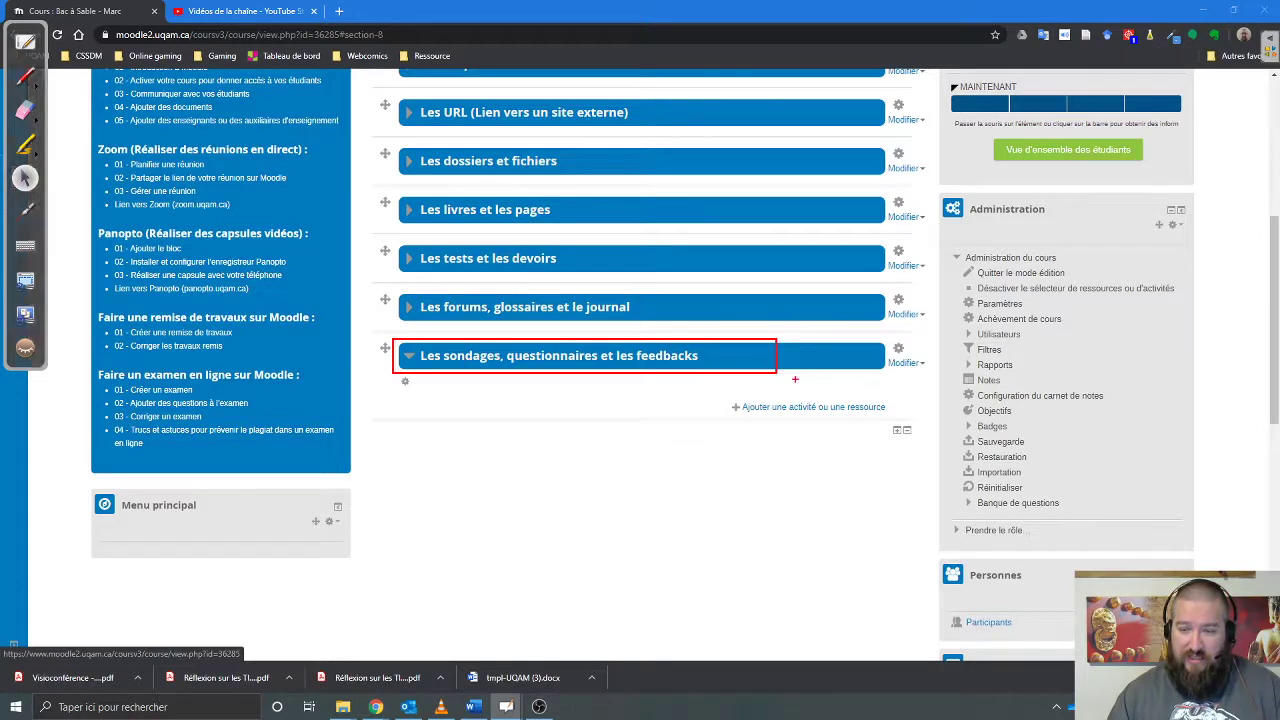
Add a Sondage activity to the section "Les sondages, questionnaires et les feedbacks"
{"action": "key", "text": "Escape"}
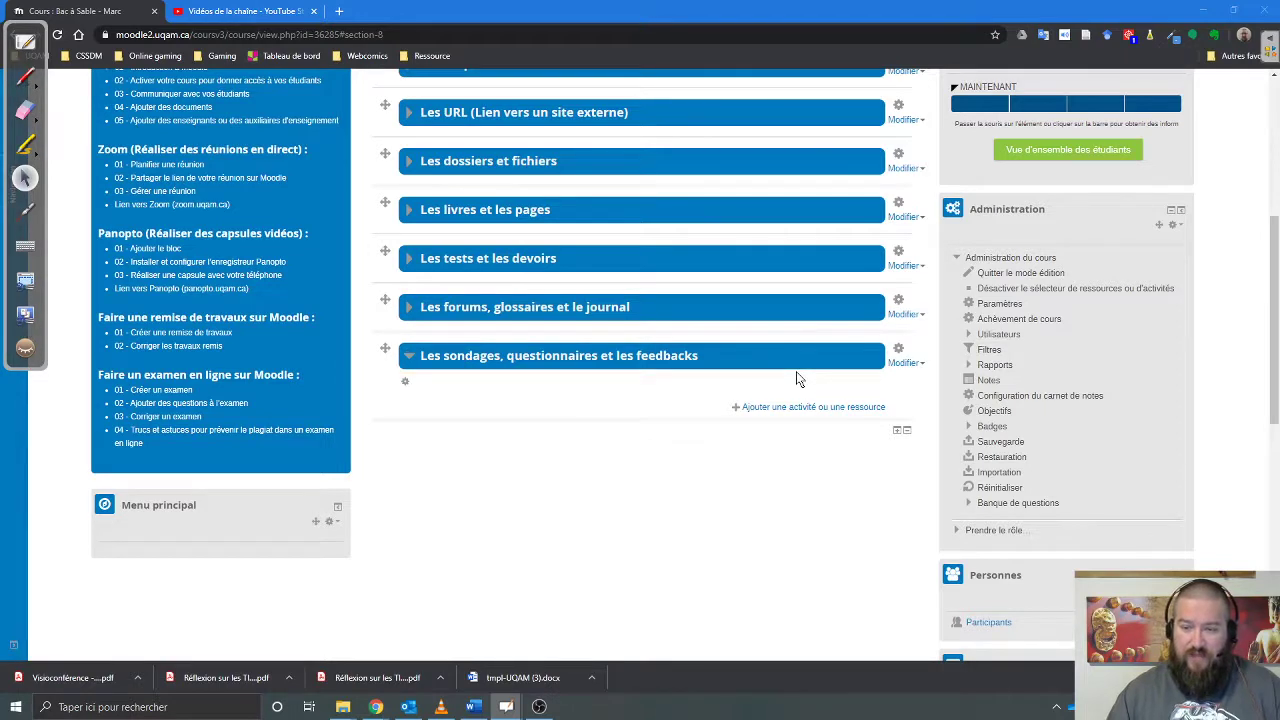
{"action": "left_click", "coordinate": [758, 408]}
{"action": "left_click", "coordinate": [758, 409]}
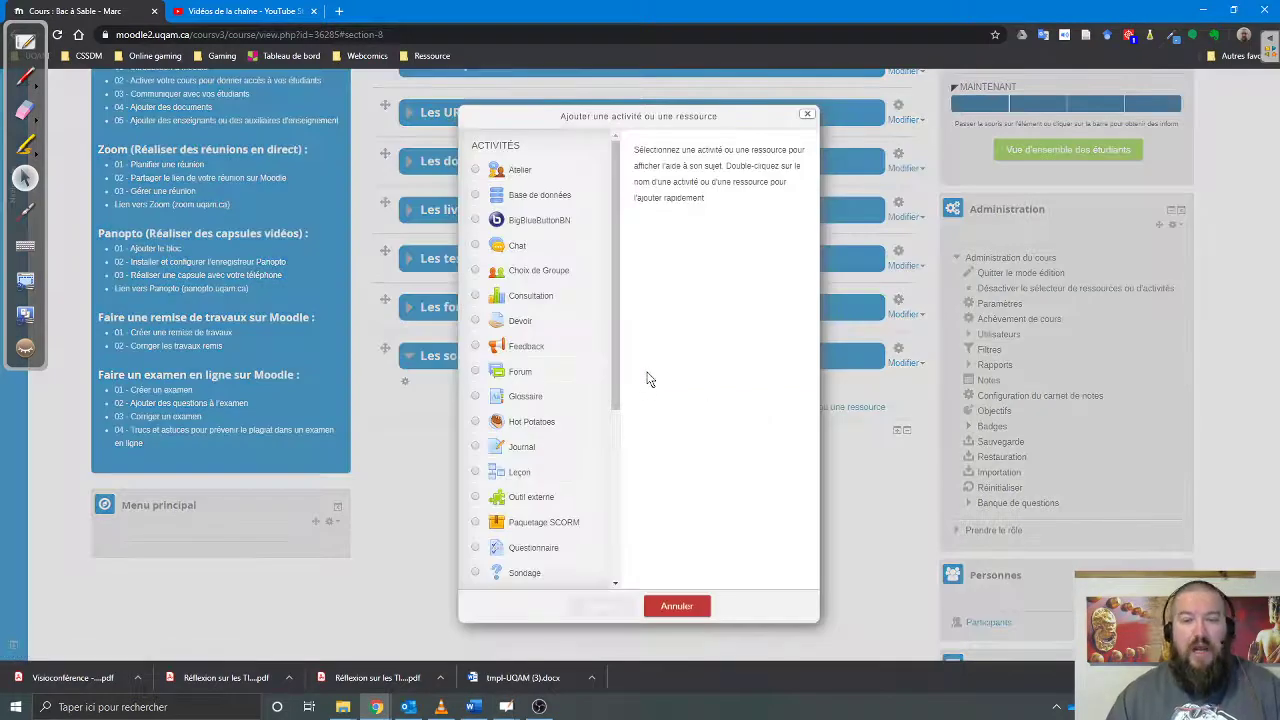
{"action": "left_click_drag", "start_coordinate": [615, 331], "coordinate": [623, 484]}
{"action": "left_click_drag", "start_coordinate": [463, 308], "coordinate": [580, 335]}
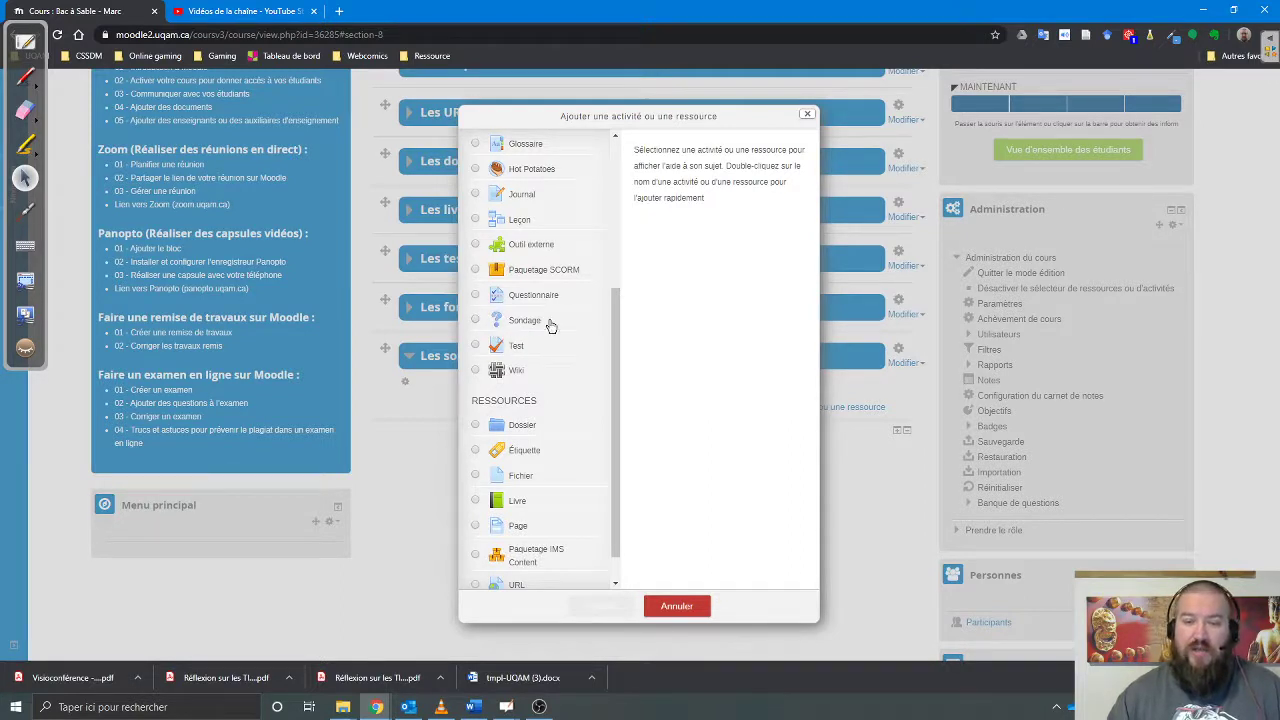
{"action": "left_click", "coordinate": [476, 321]}
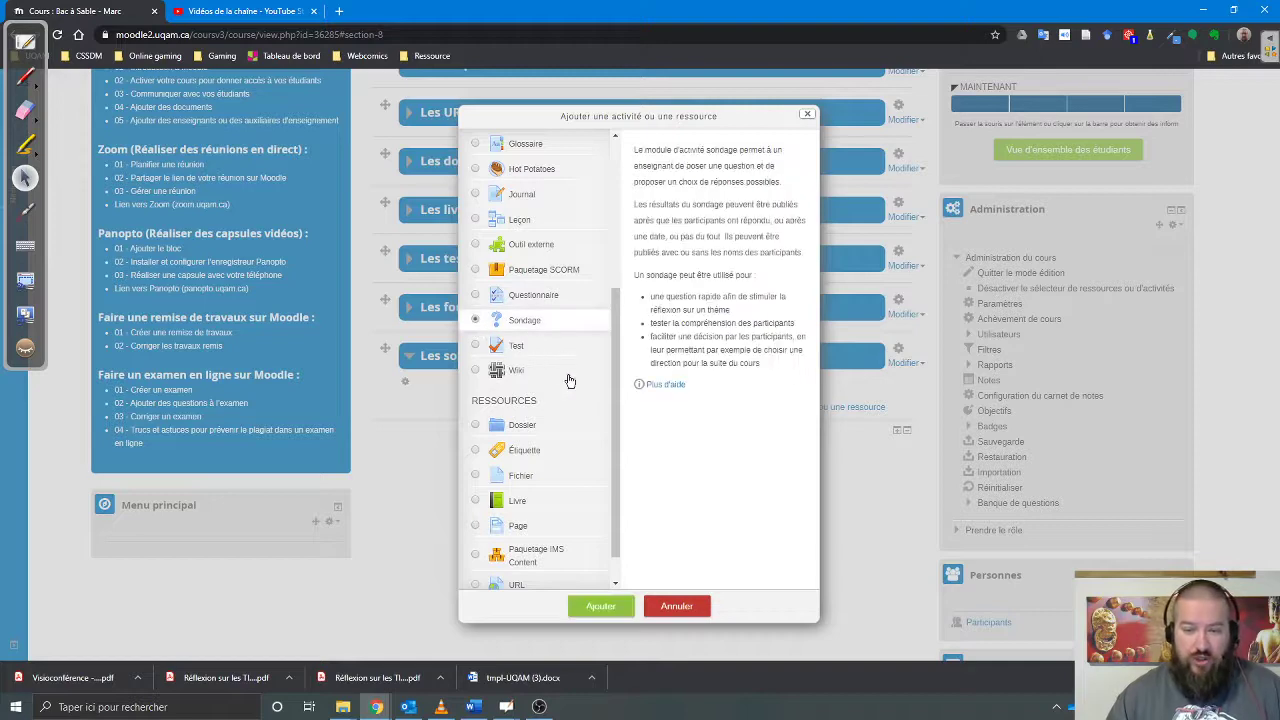
{"action": "left_click", "coordinate": [605, 607]}
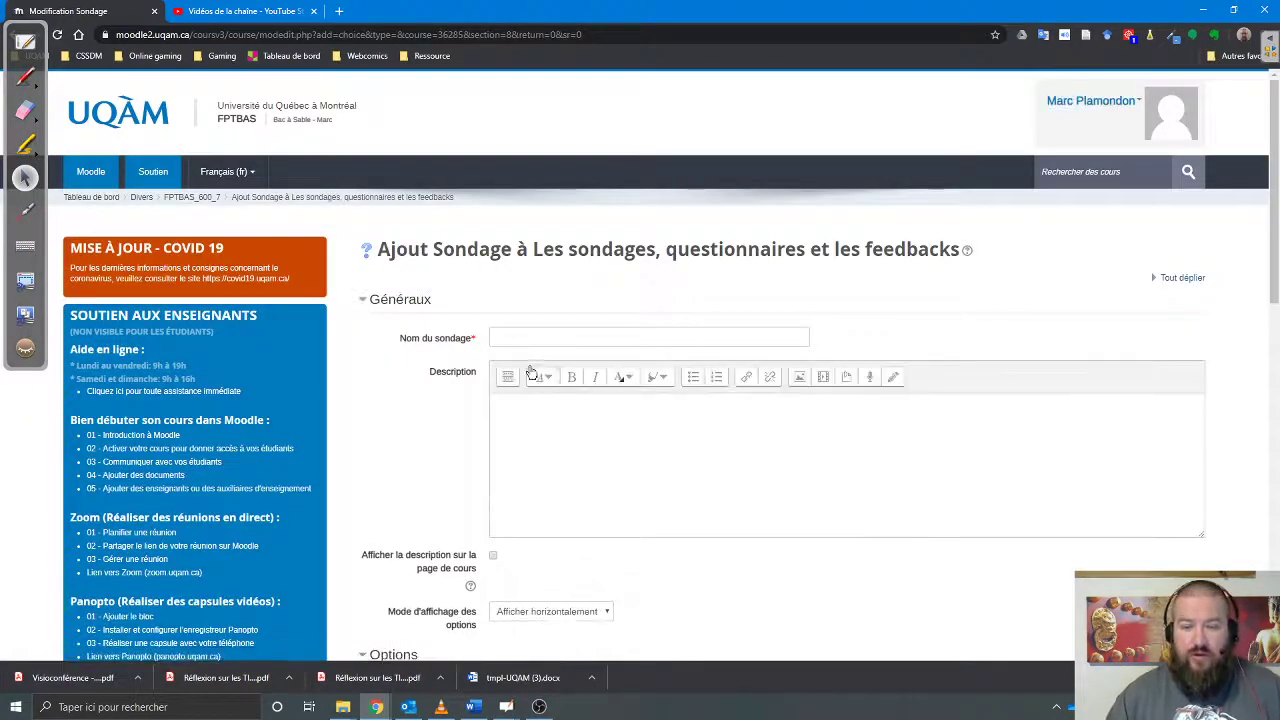
Name the survey "Réservation évaluation du 17 mai"
{"action": "left_click", "coordinate": [526, 339]}
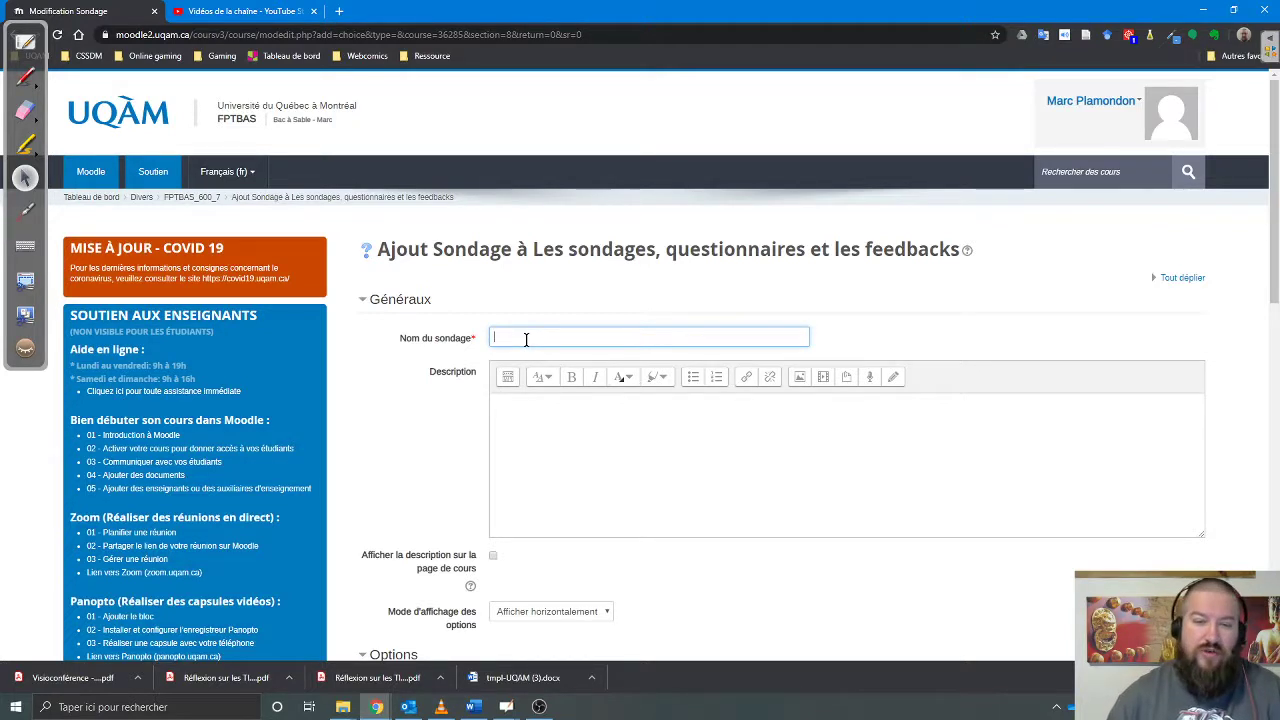
{"action": "scroll", "coordinate": [530, 345], "scroll_direction": "down", "scroll_amount": 1}
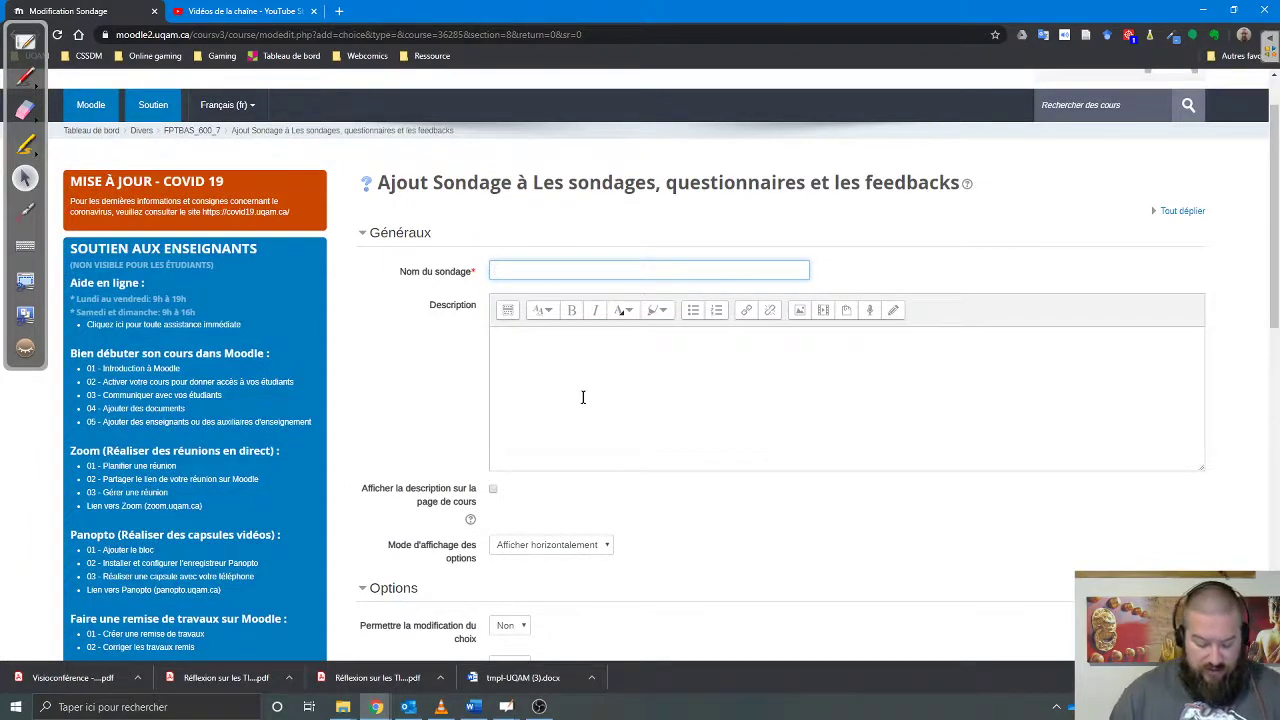
{"action": "type", "text": "R"}
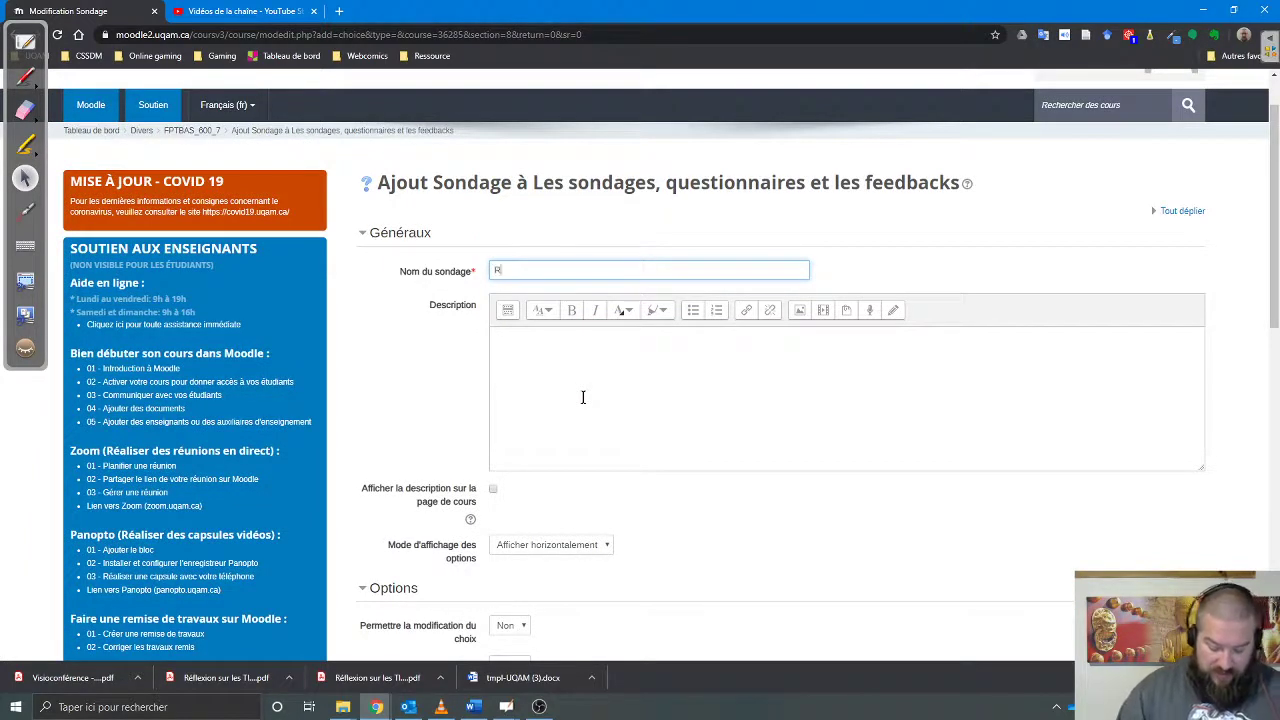
{"action": "type", "text": "éservation"}
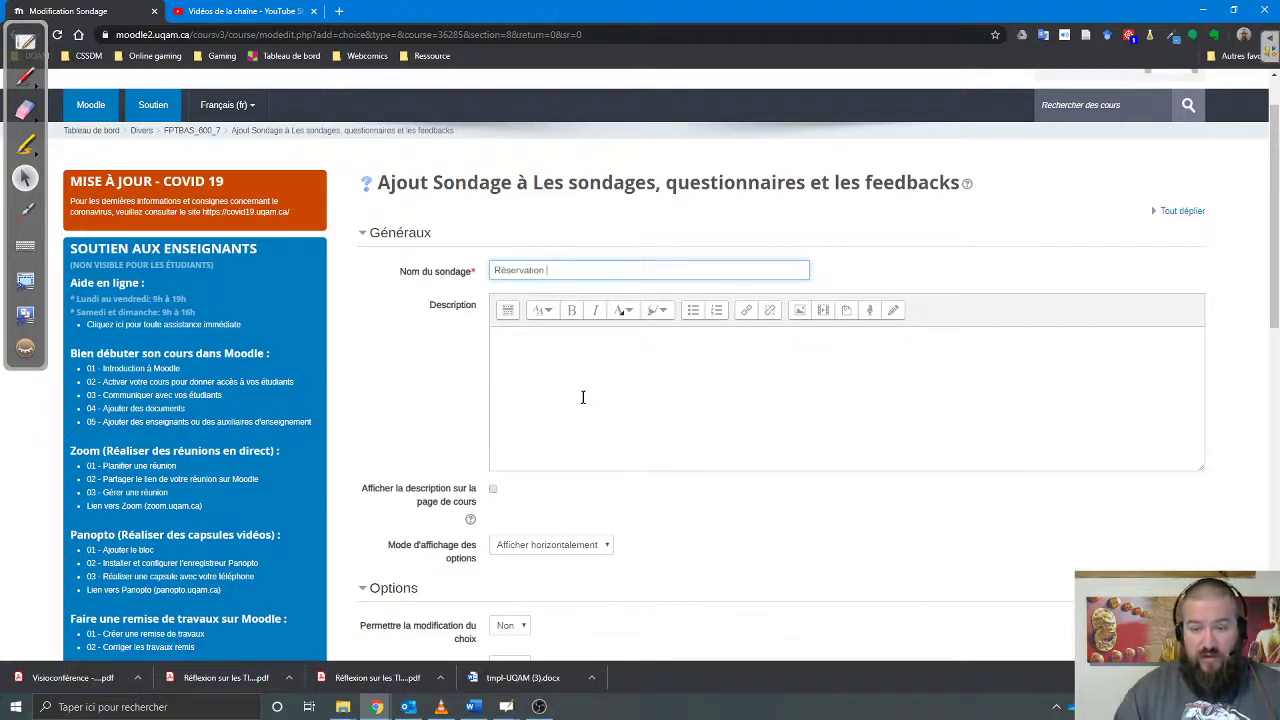
{"action": "type", "text": " évaluation"}
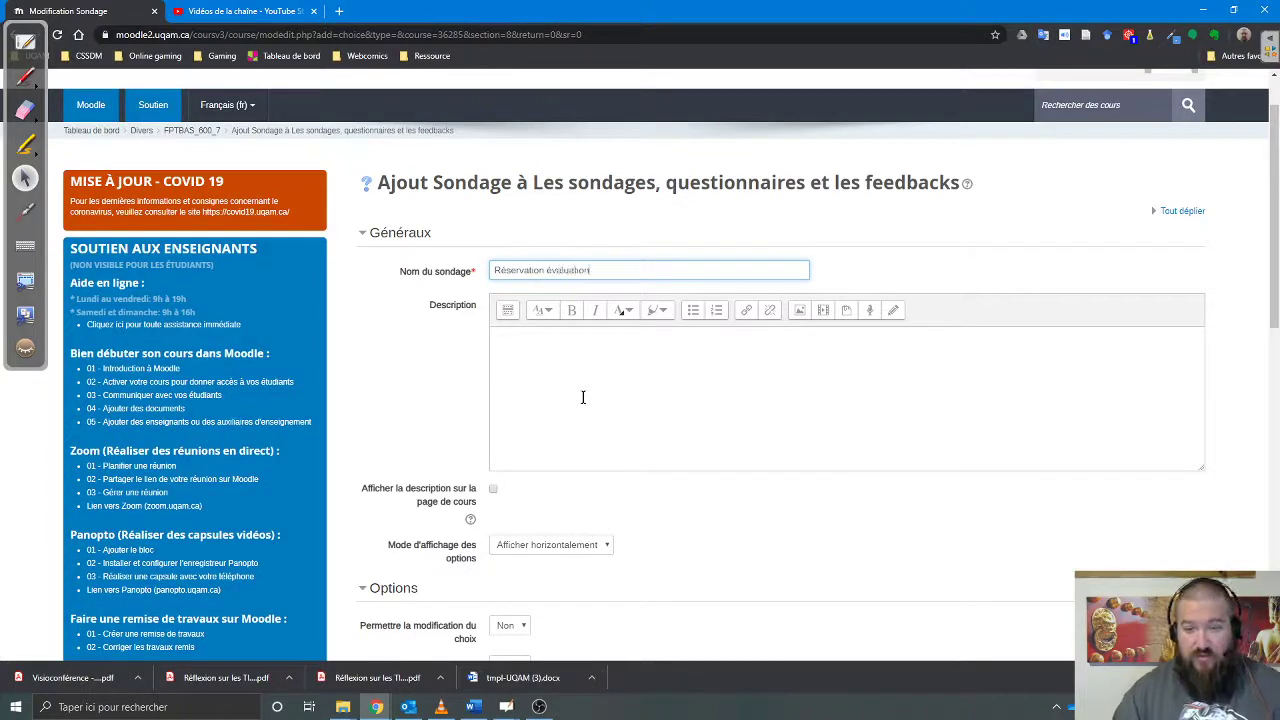
{"action": "type", "text": " du 17 mai"}
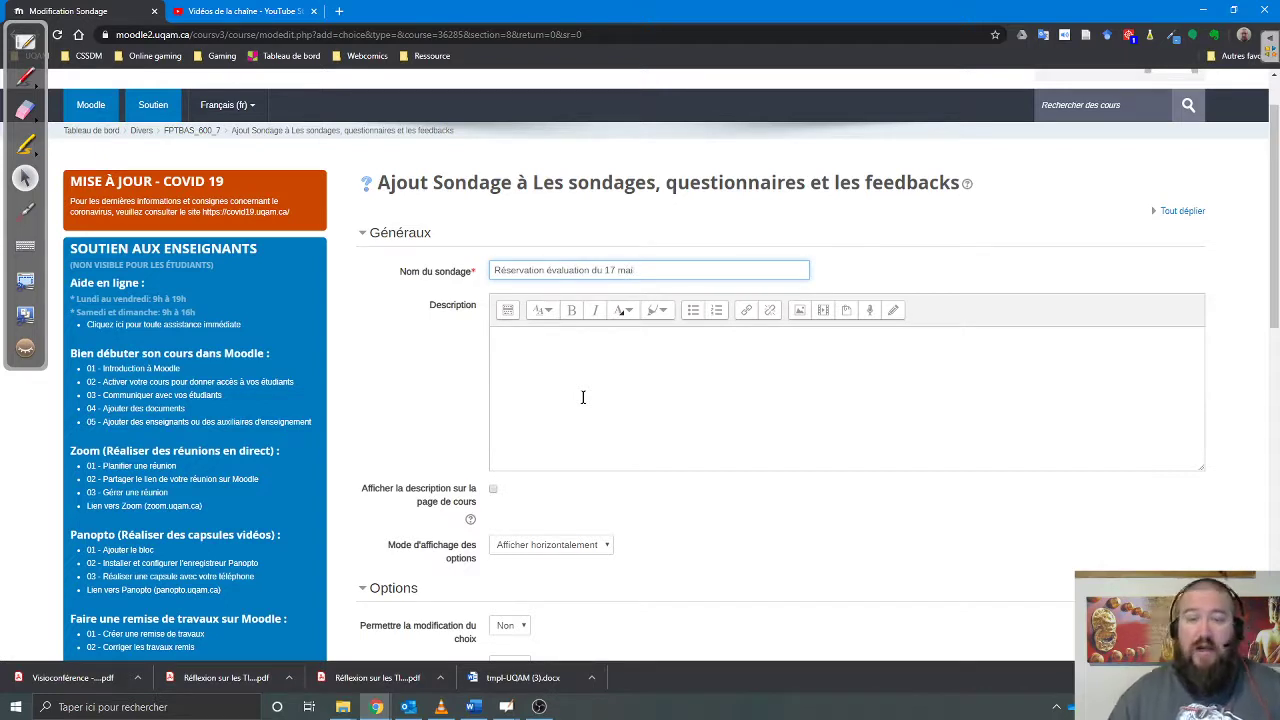
Change the date in the survey's name to 22 mai
{"action": "left_click_drag", "start_coordinate": [598, 271], "coordinate": [651, 273]}
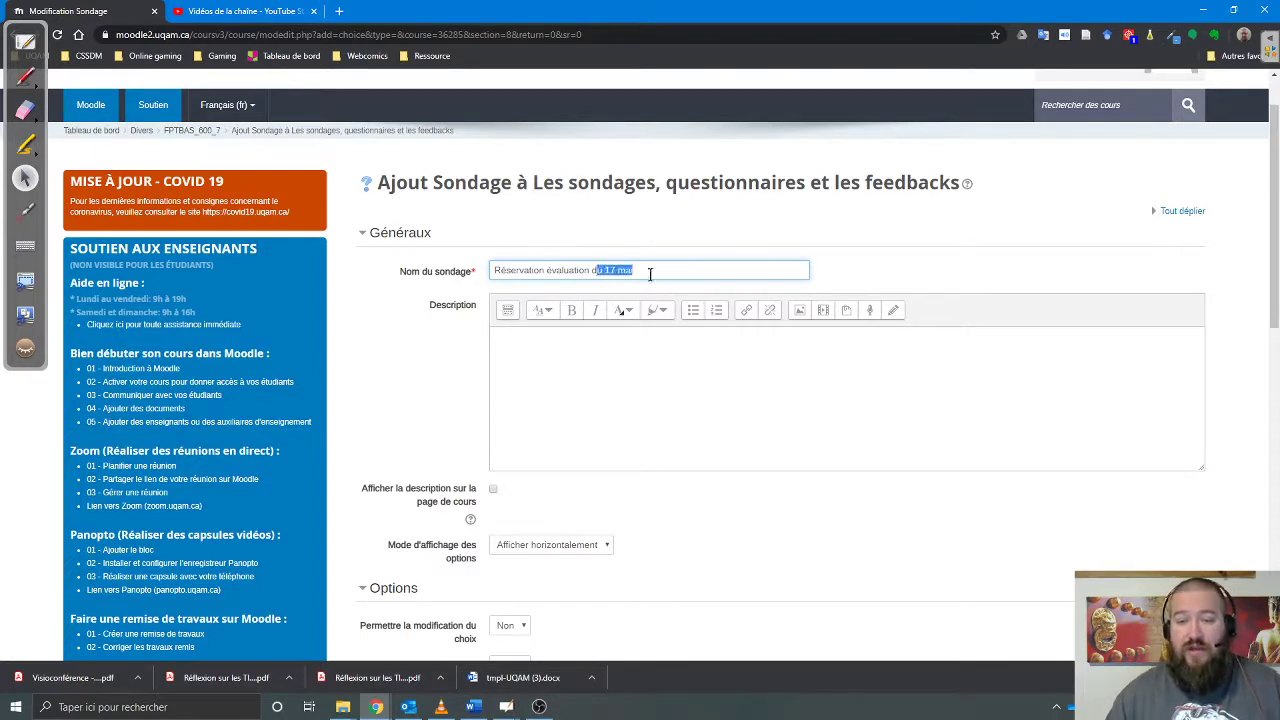
{"action": "left_click", "coordinate": [636, 396]}
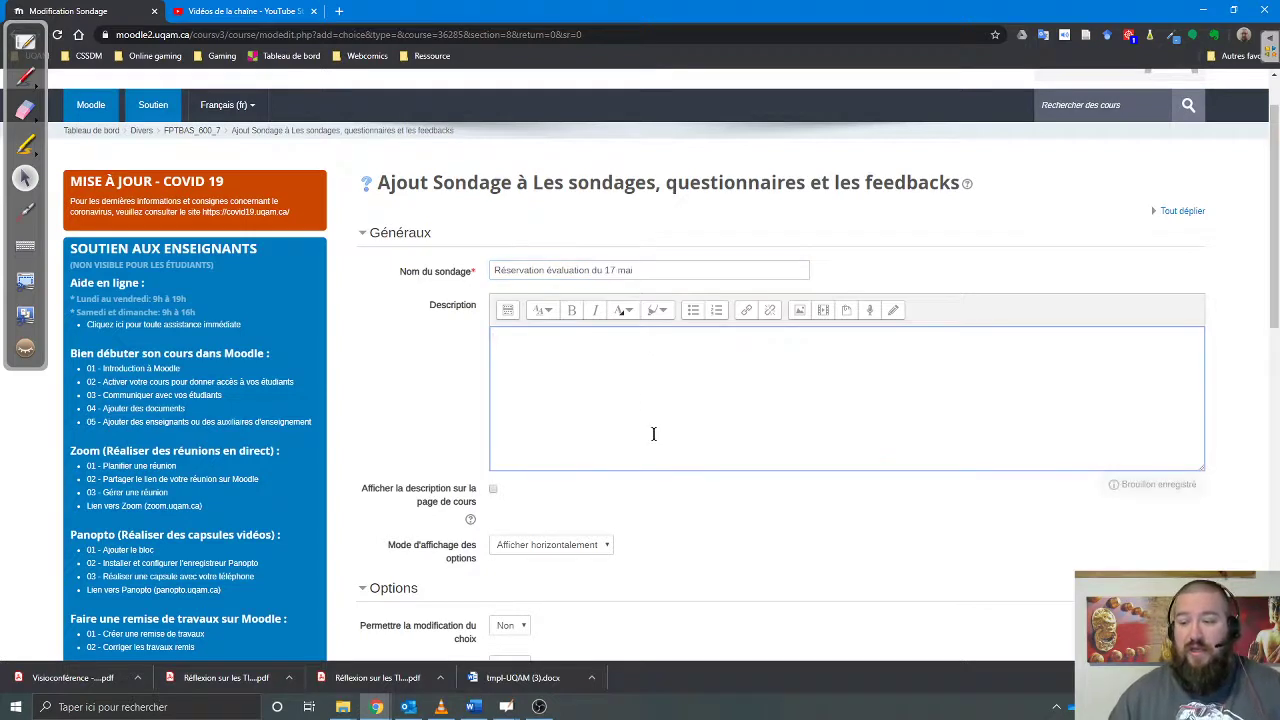
{"action": "left_click_drag", "start_coordinate": [608, 271], "coordinate": [615, 271]}
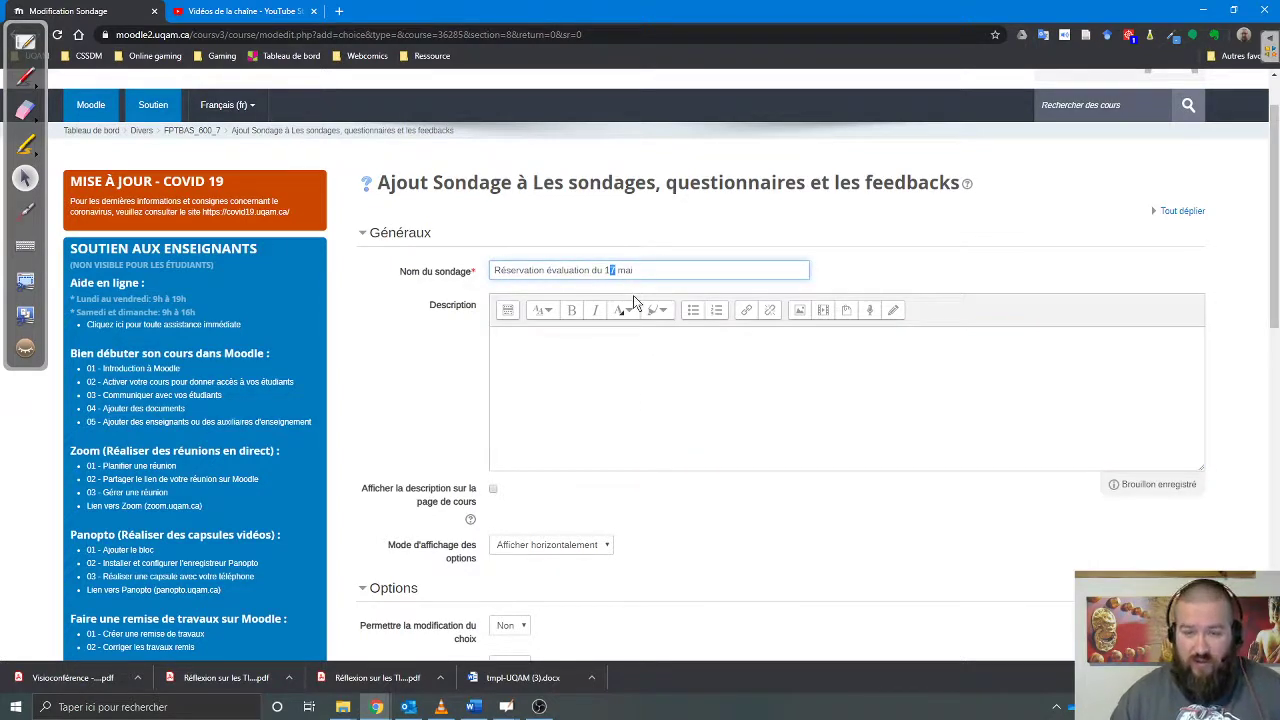
{"action": "type", "text": "22"}
{"action": "left_click", "coordinate": [664, 378]}
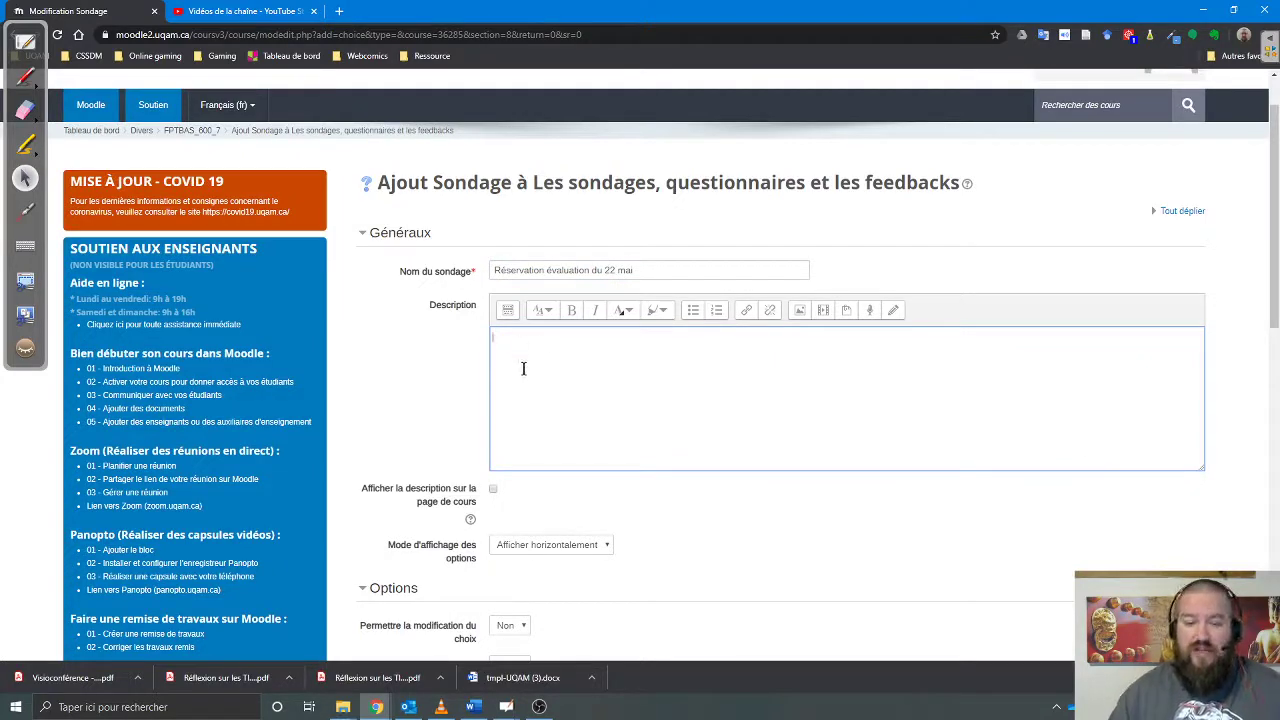
Keep the answer options displayed horizontally and set "Limiter le nombre de réponses permises" to Oui
{"action": "scroll", "coordinate": [537, 434], "scroll_direction": "down", "scroll_amount": 2}
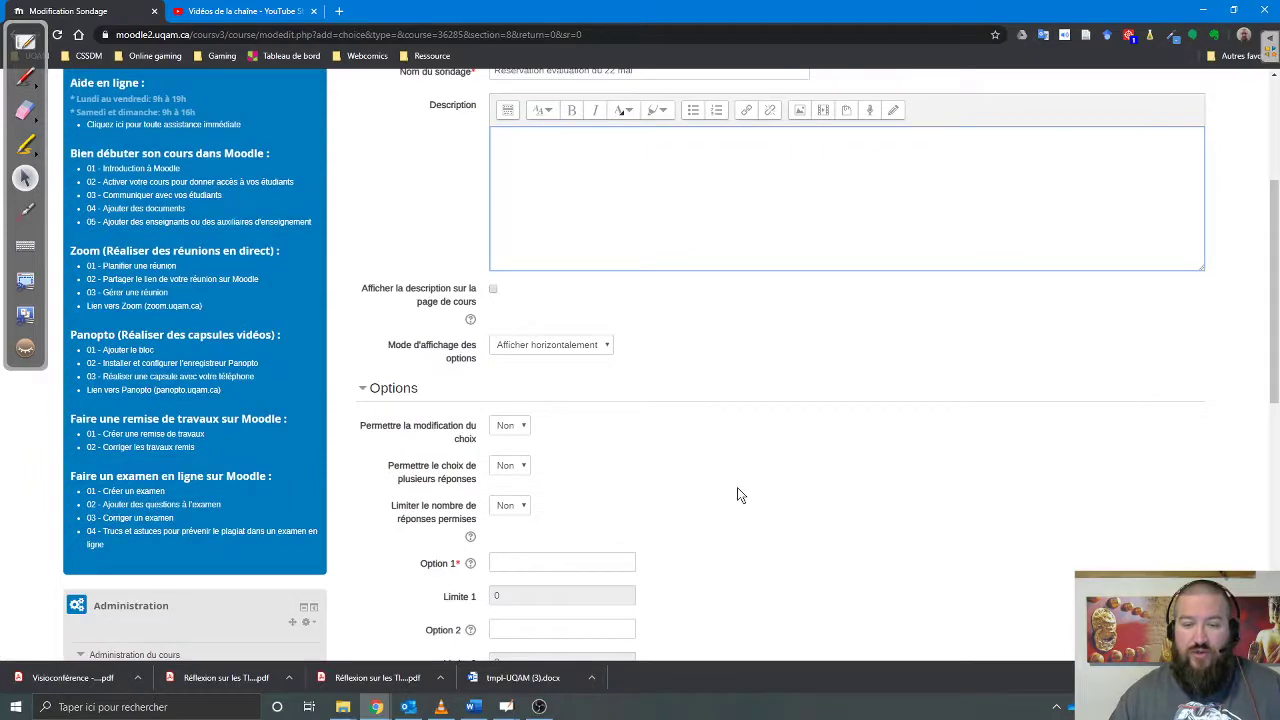
{"action": "scroll", "coordinate": [737, 489], "scroll_direction": "down", "scroll_amount": 2}
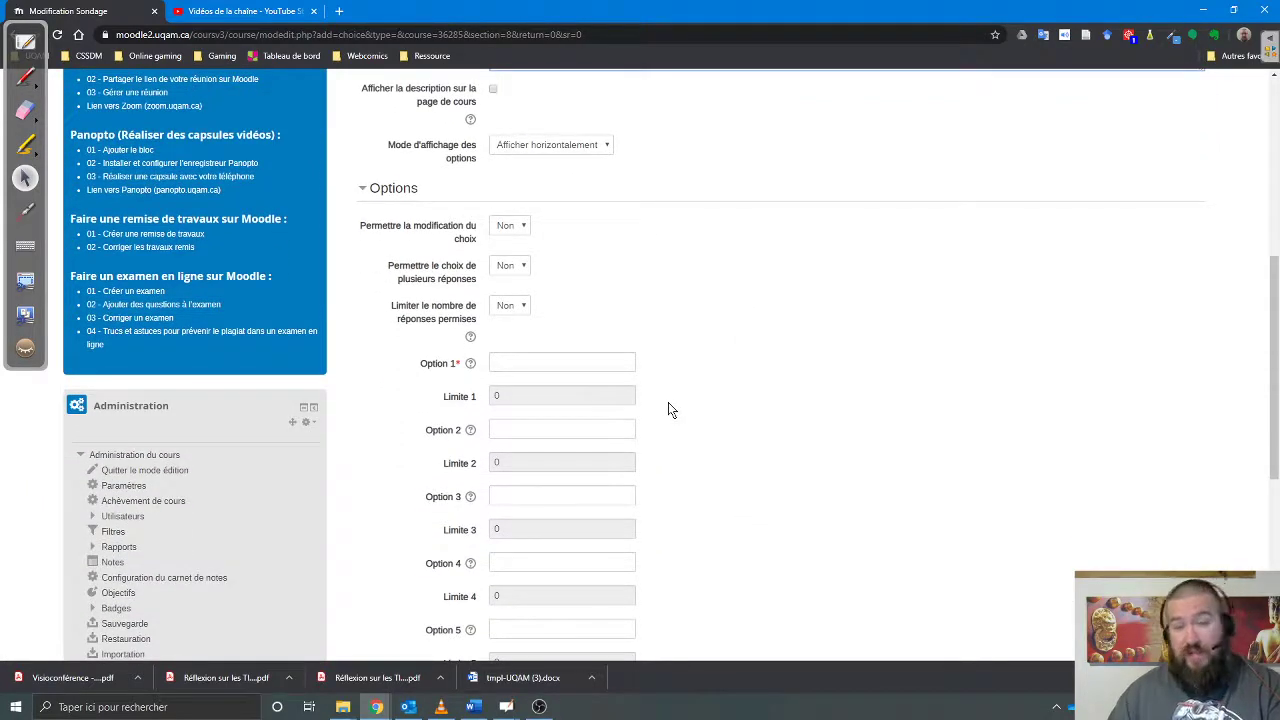
{"action": "left_click", "coordinate": [582, 148]}
{"action": "left_click", "coordinate": [582, 148]}
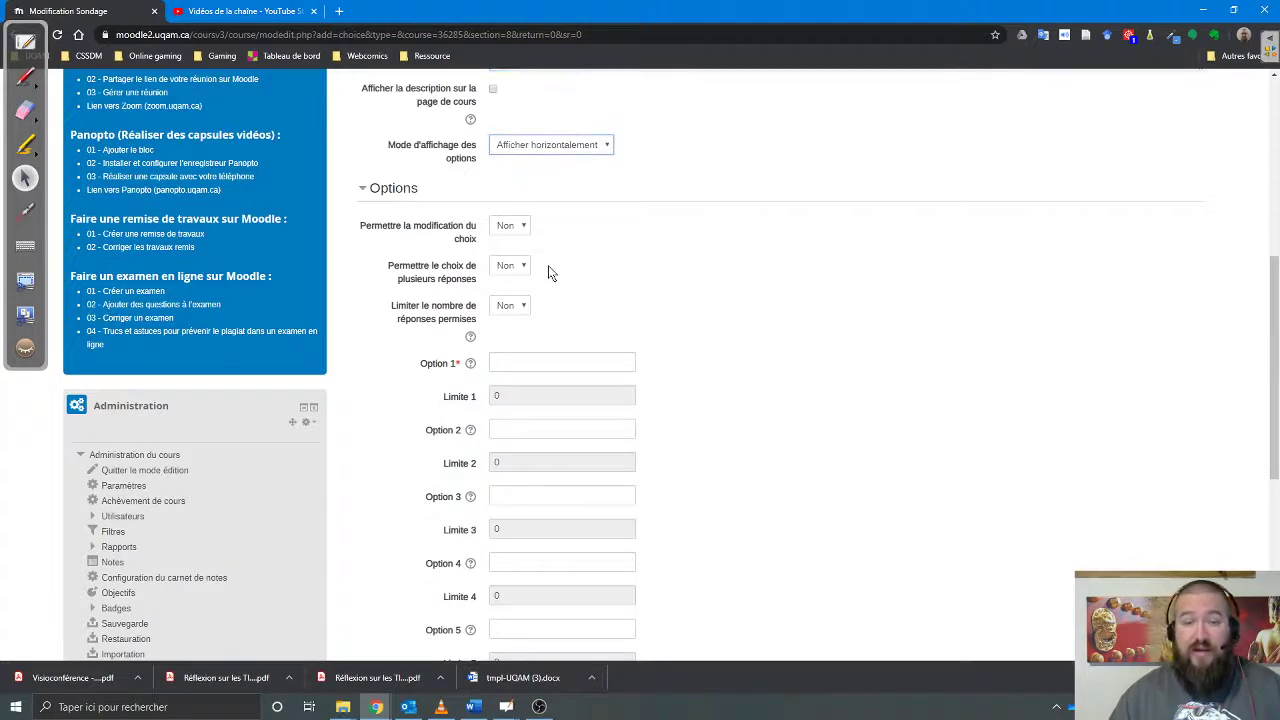
{"action": "scroll", "coordinate": [614, 284], "scroll_direction": "down", "scroll_amount": 2}
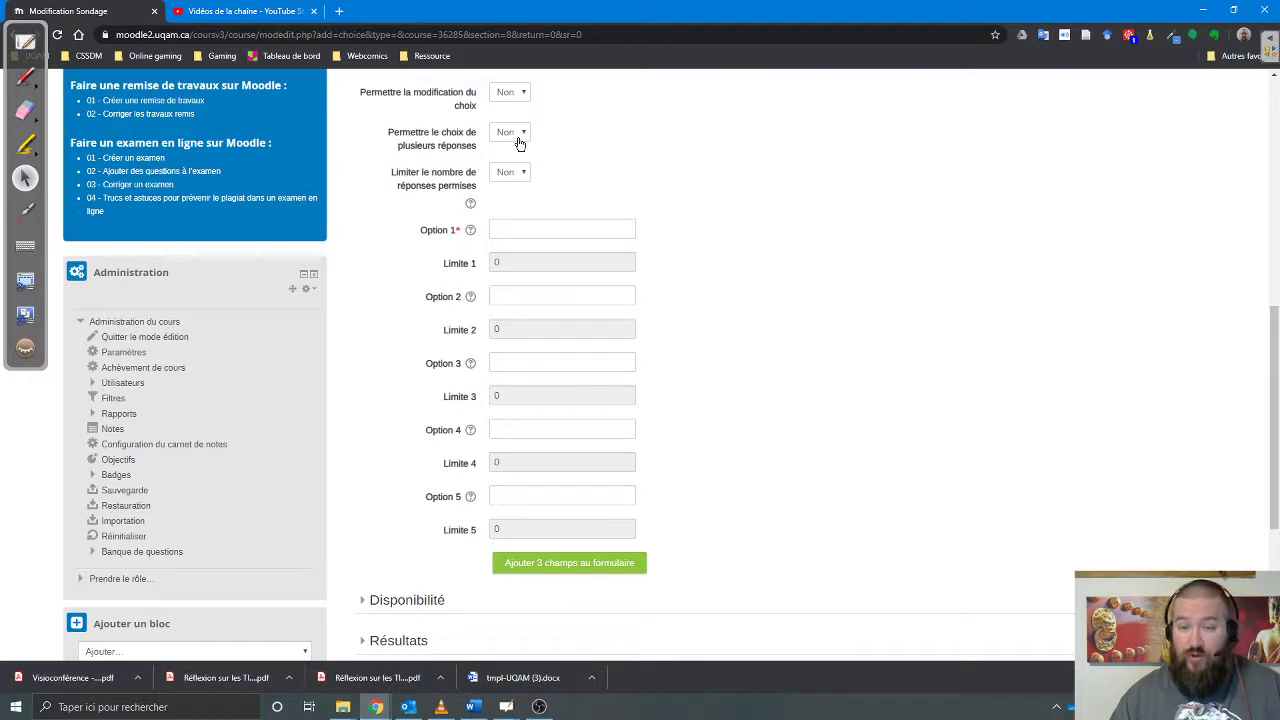
{"action": "scroll", "coordinate": [412, 152], "scroll_direction": "up", "scroll_amount": 1}
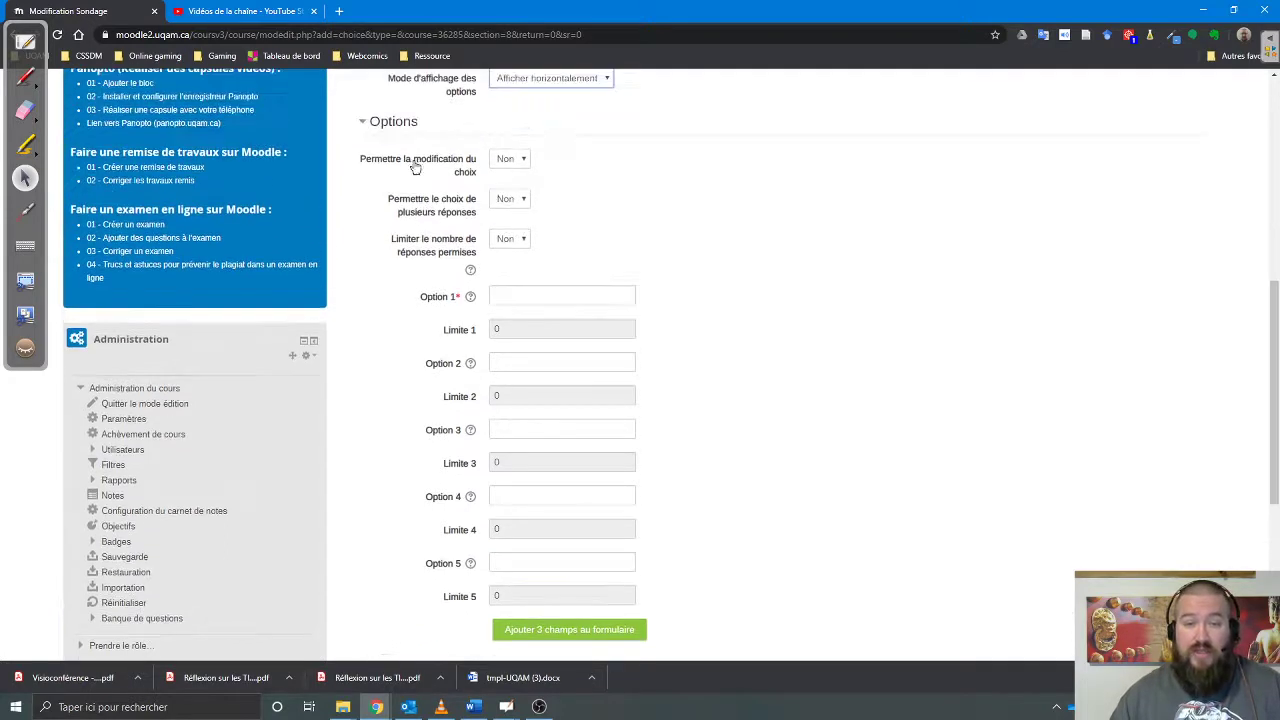
{"action": "left_click_drag", "start_coordinate": [351, 145], "coordinate": [483, 183]}
{"action": "left_click_drag", "start_coordinate": [376, 186], "coordinate": [483, 220]}
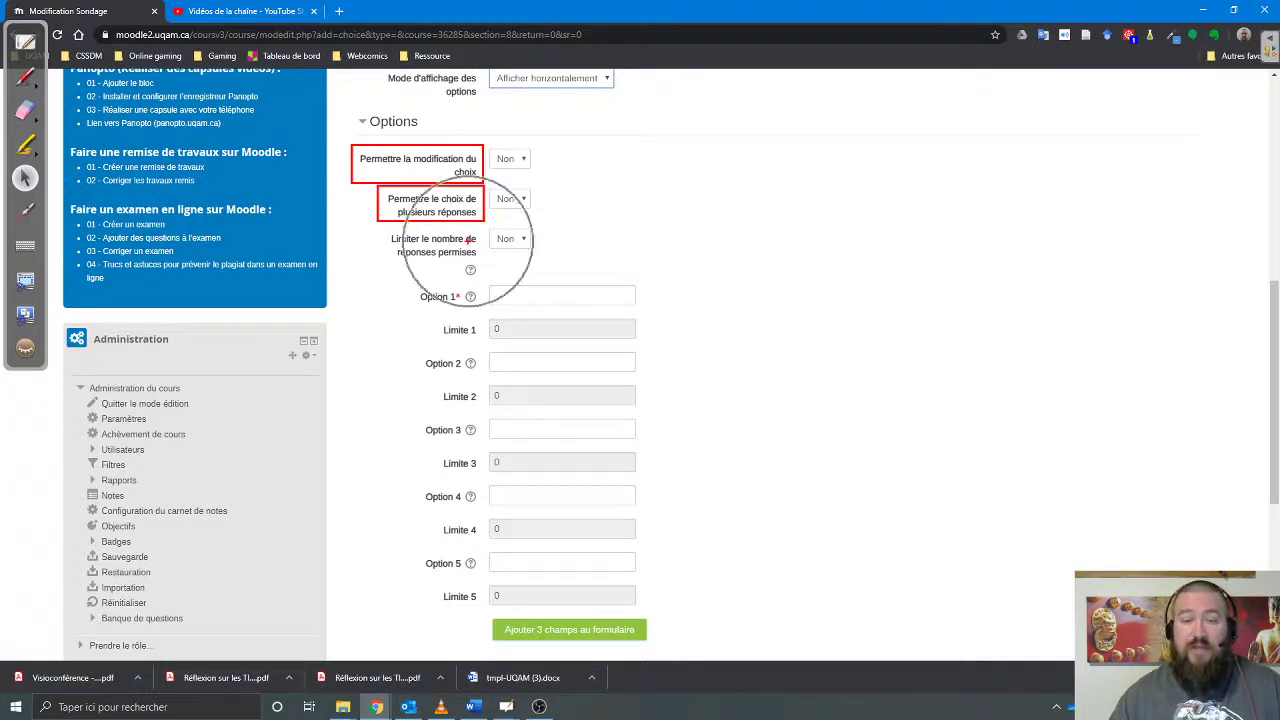
{"action": "key", "text": "Escape"}
{"action": "left_click", "coordinate": [510, 239]}
{"action": "left_click", "coordinate": [506, 267]}
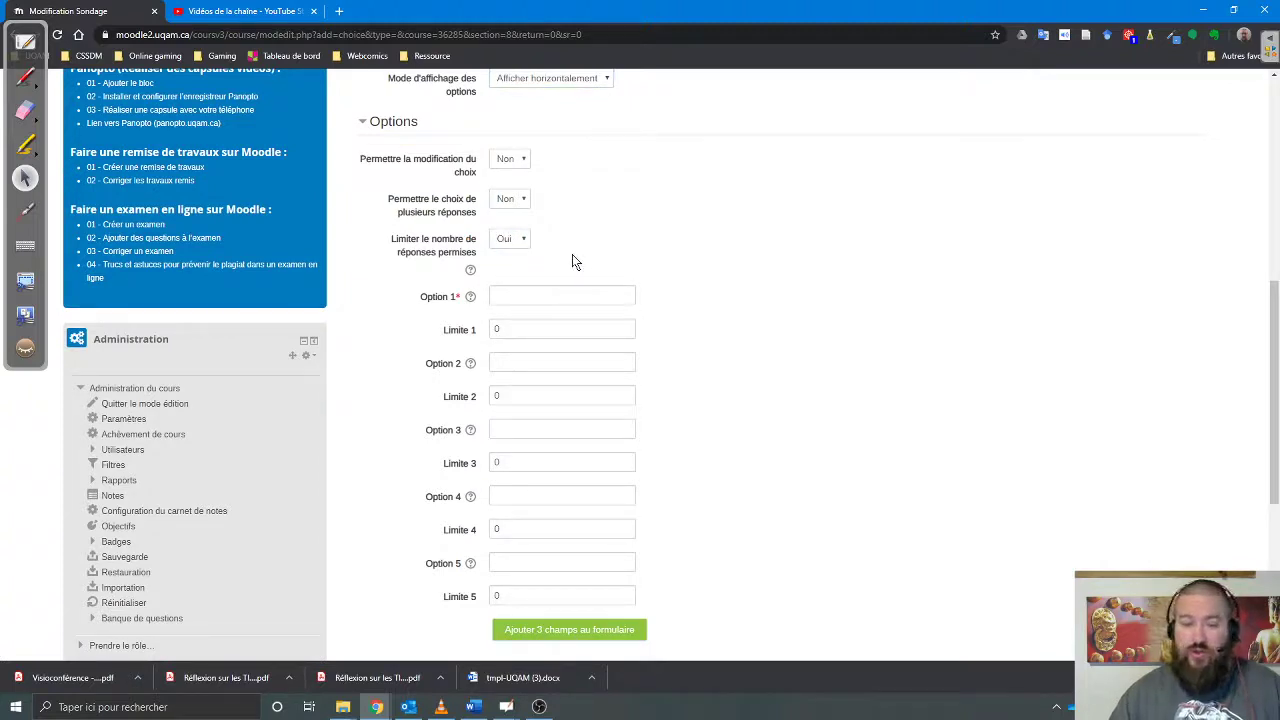
Enter "22 mai 9h00 à 9h30" as Option 1 and copy its text
{"action": "left_click", "coordinate": [516, 297]}
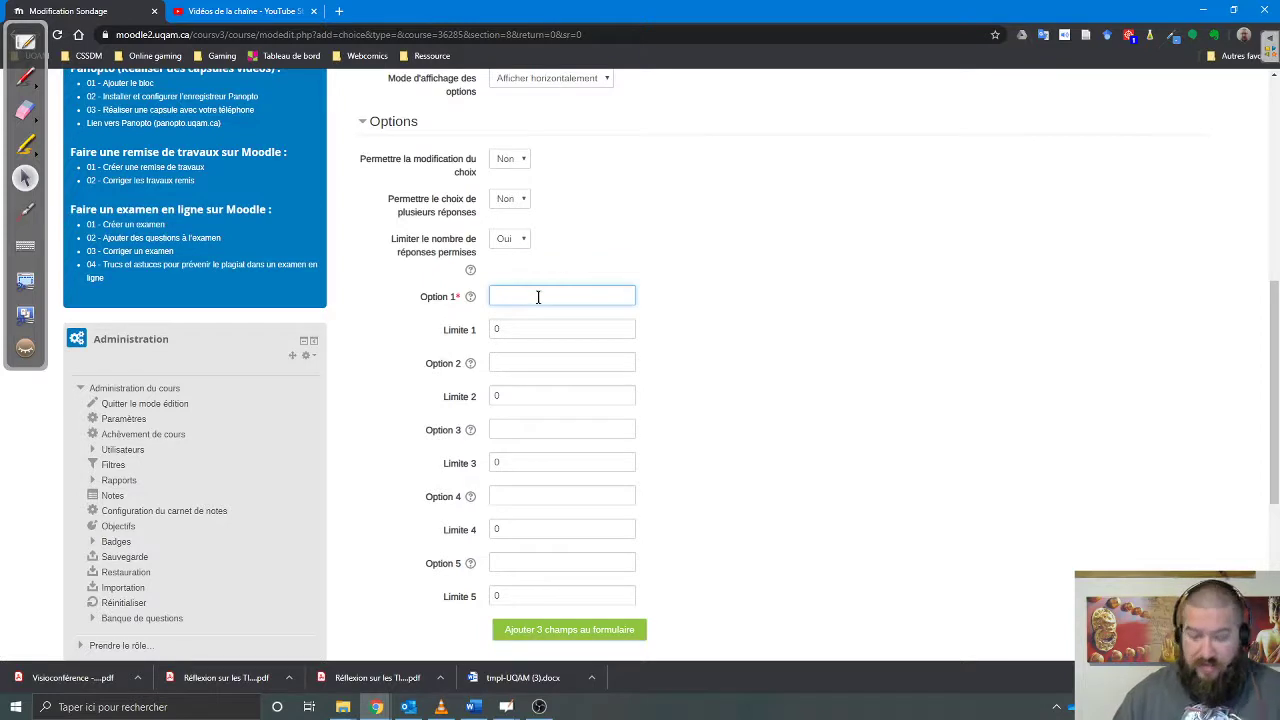
{"action": "type", "text": "22 mai"}
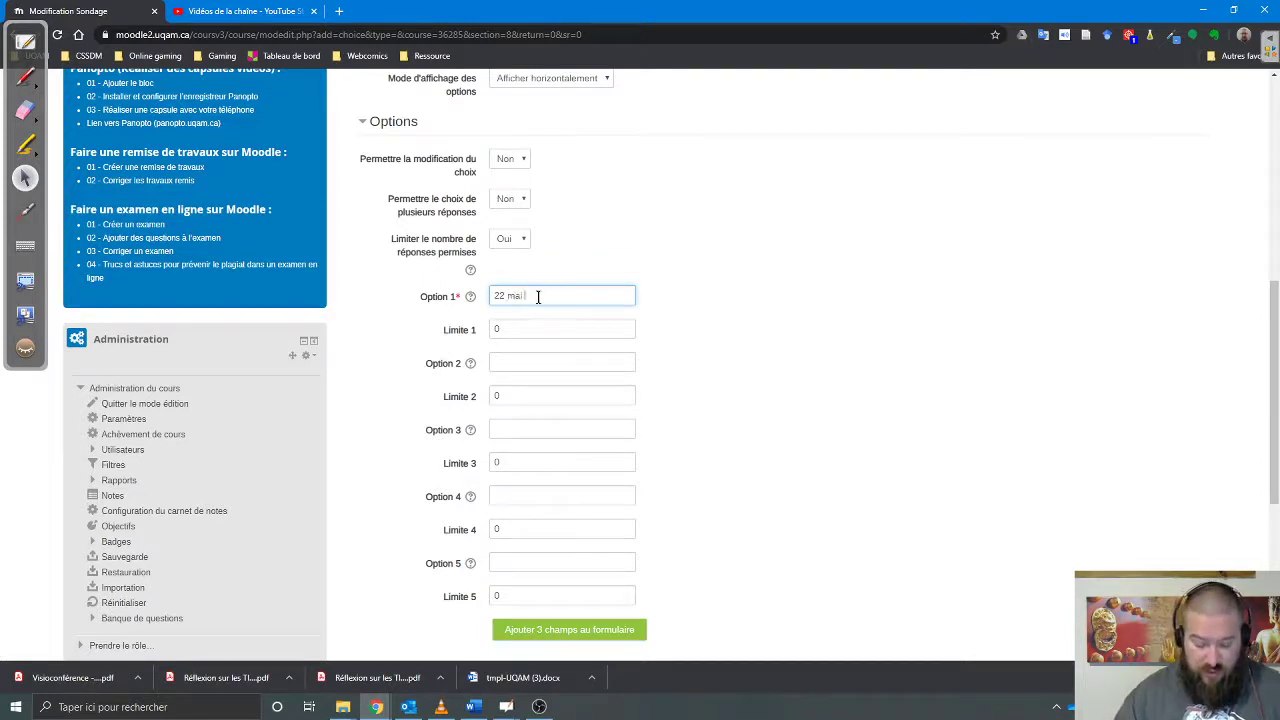
{"action": "type", "text": " 9h"}
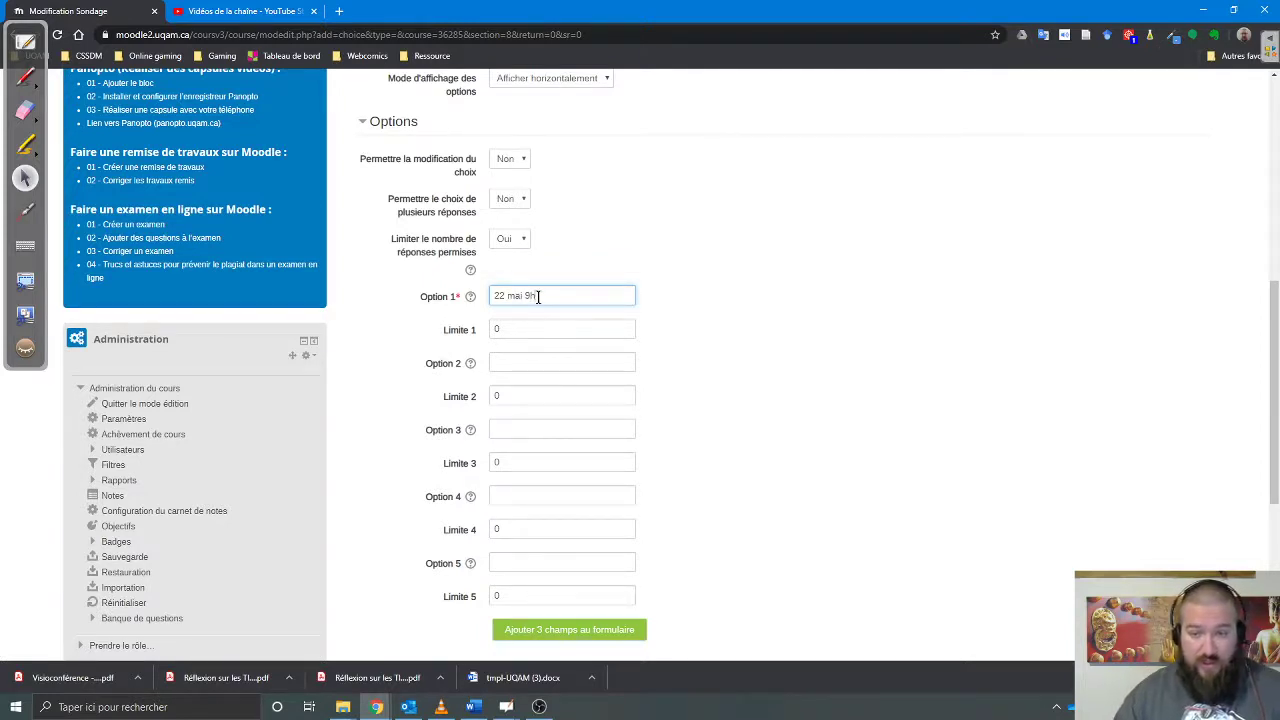
{"action": "type", "text": "3"}
{"action": "type", "text": "0 "}
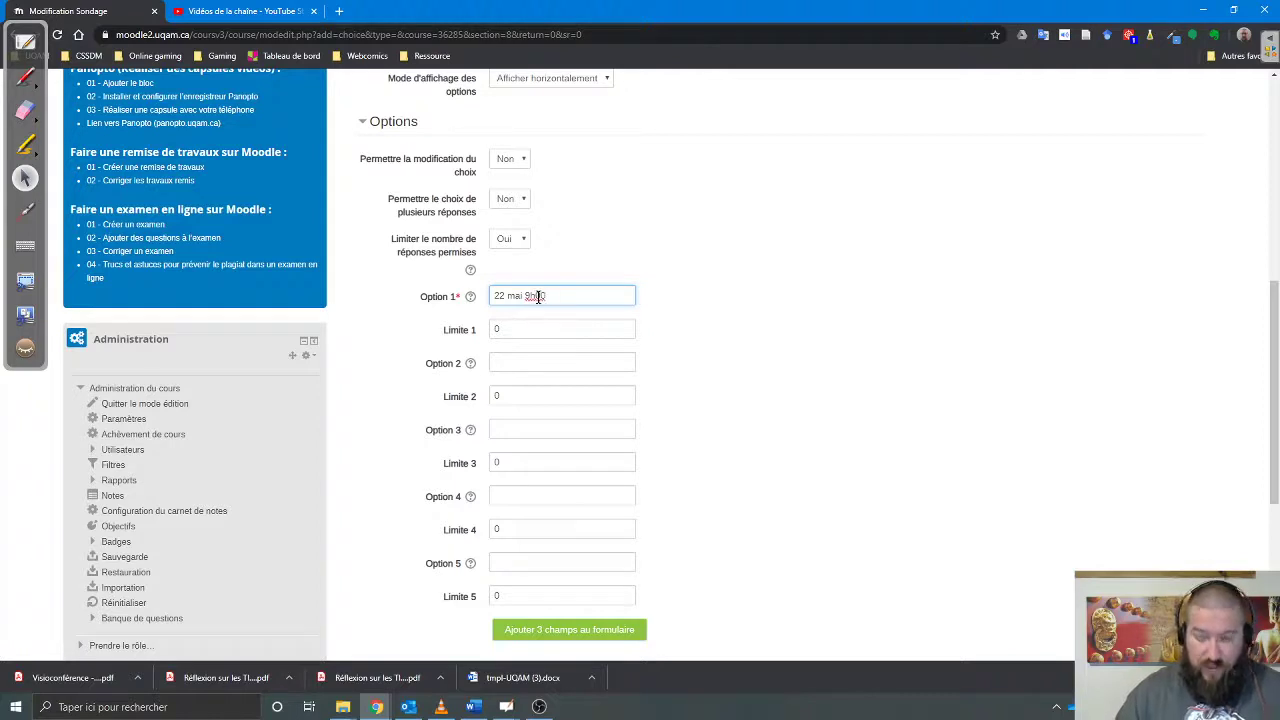
{"action": "type", "text": "à 9h30"}
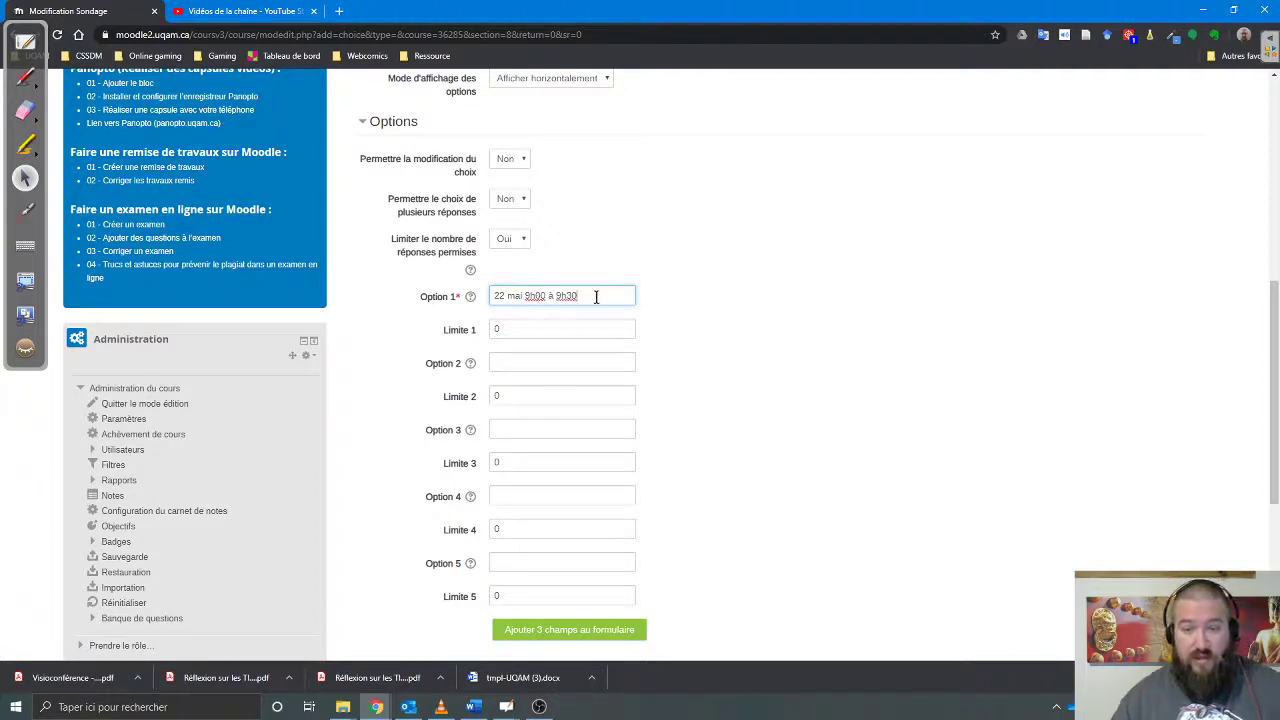
{"action": "key", "text": "ctrl+a"}
{"action": "key", "text": "ctrl+c"}
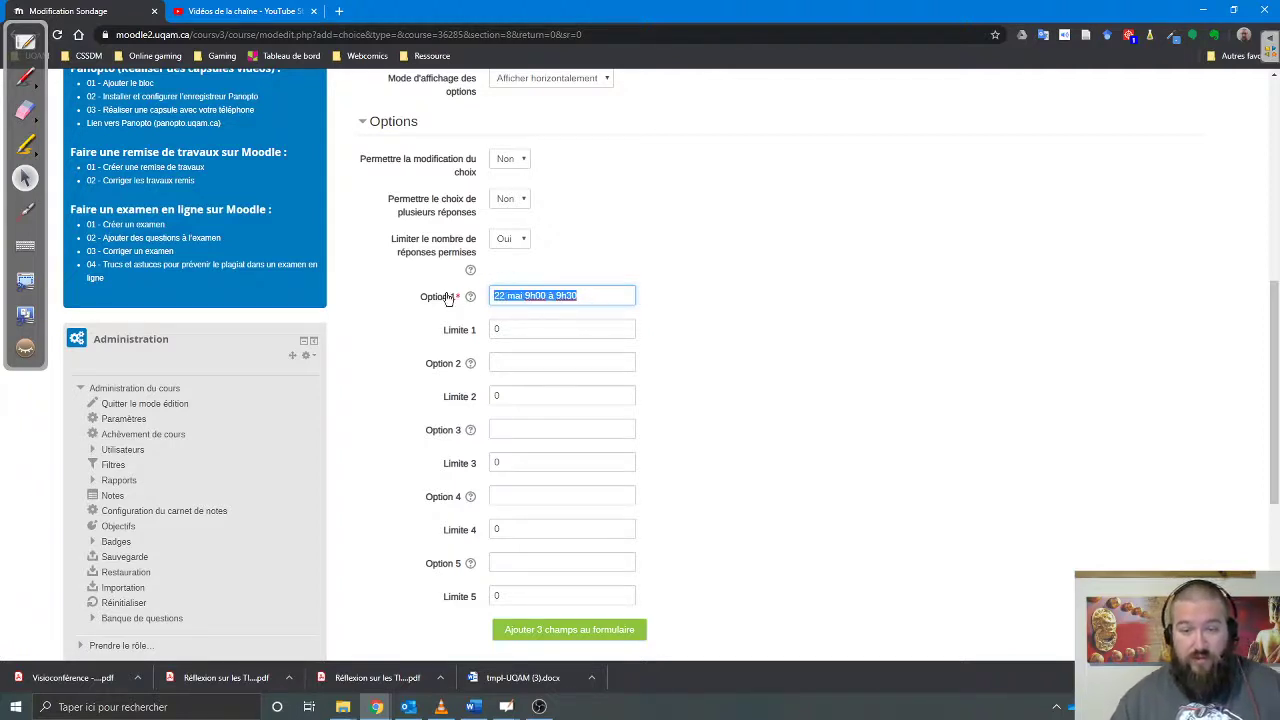
Set Limite 1 to 1 and paste the copied time slot into Option 2
{"action": "double_click", "coordinate": [497, 329]}
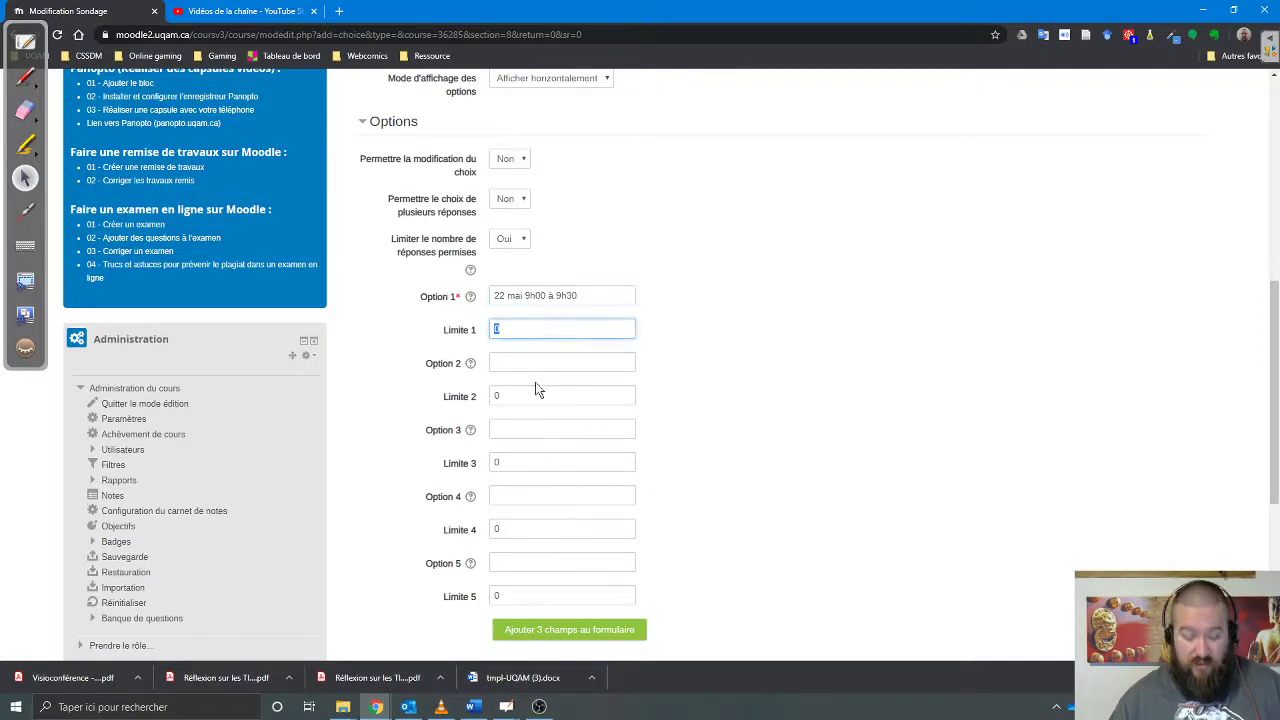
{"action": "type", "text": "1"}
{"action": "left_click", "coordinate": [525, 363]}
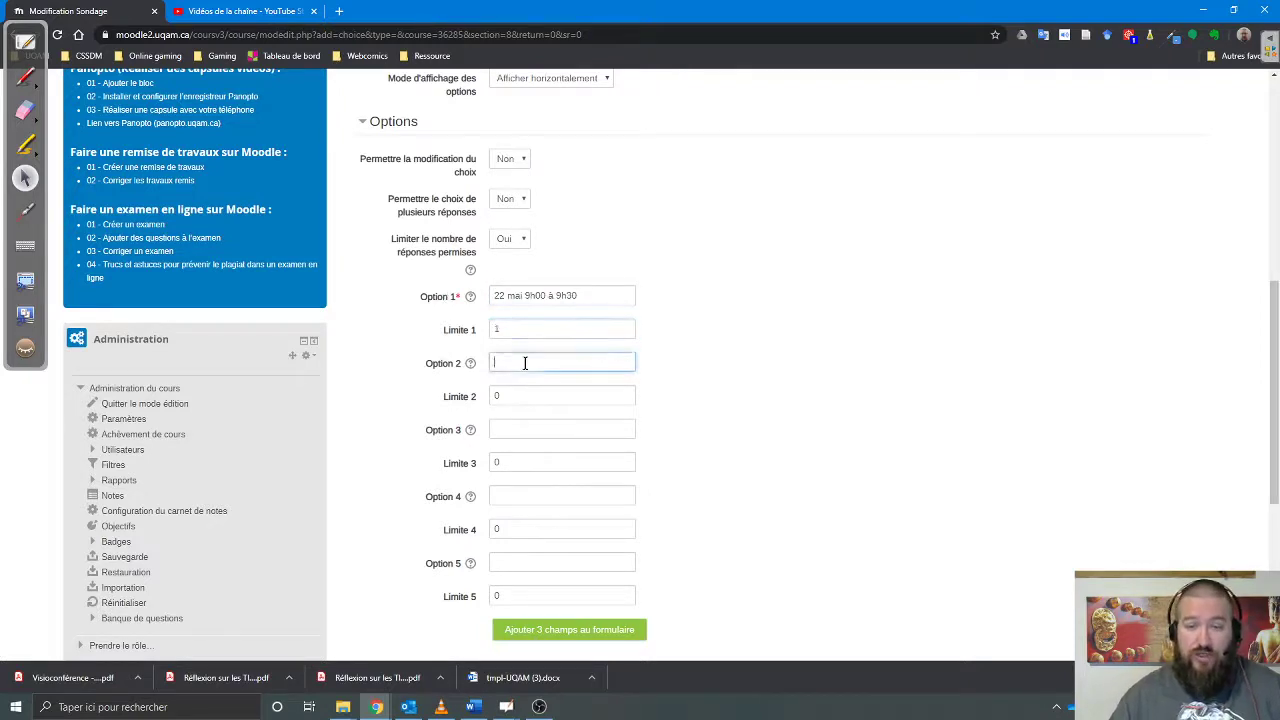
{"action": "key", "text": "ctrl+v"}
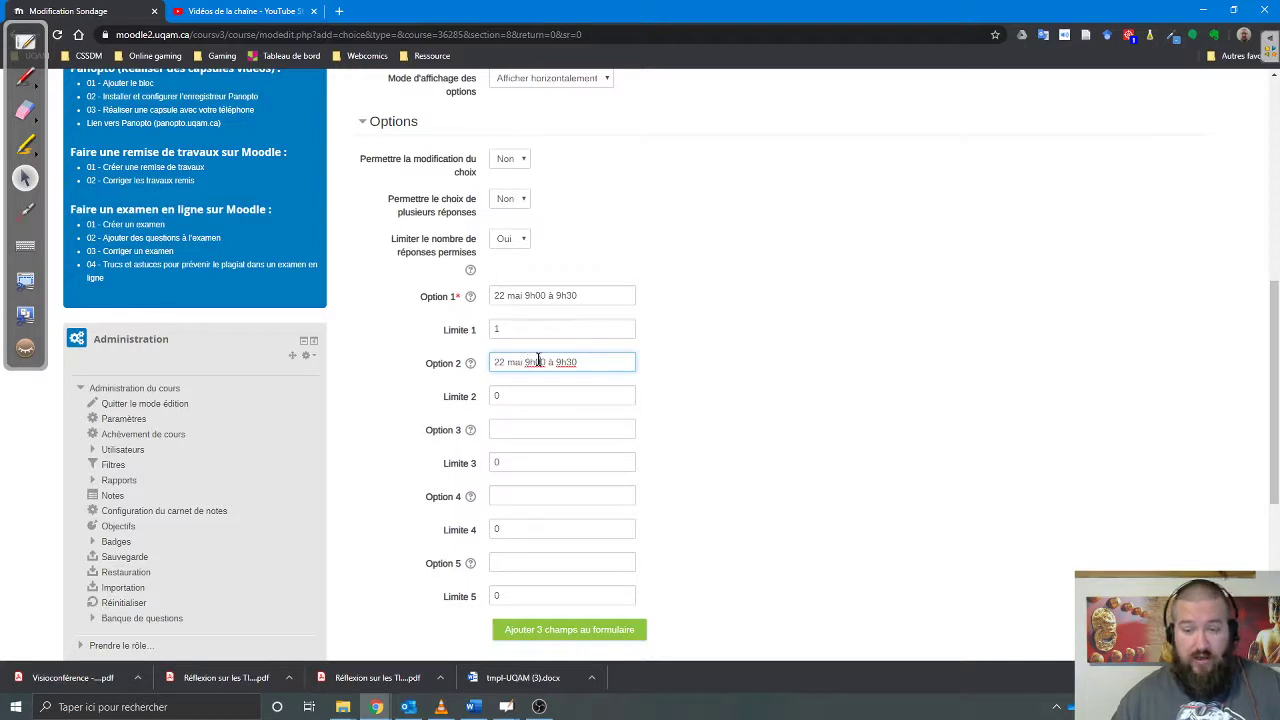
Edit the pasted Option 2 text to read "22 mai 9h30 à 10h00"
{"action": "key", "text": "BackSpace"}
{"action": "key", "text": "BackSpace"}
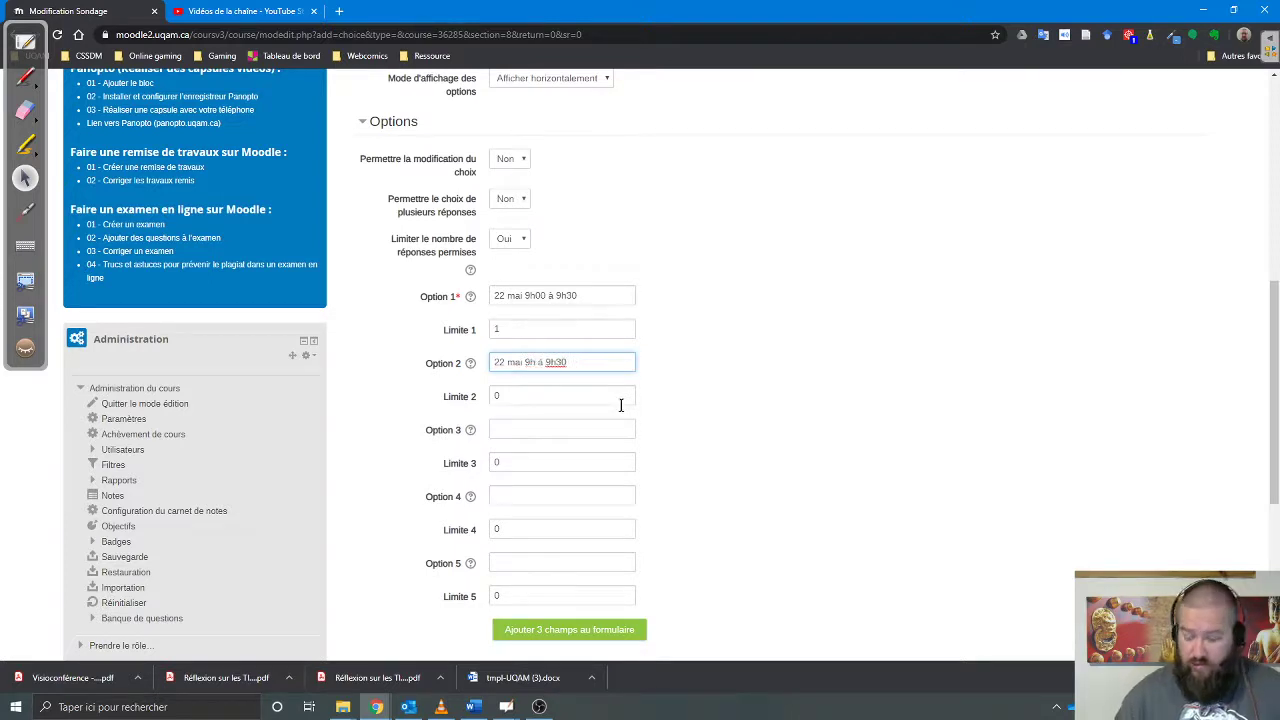
{"action": "type", "text": "30"}
{"action": "key", "text": "BackSpace"}
{"action": "key", "text": "BackSpace"}
{"action": "key", "text": "BackSpace"}
{"action": "key", "text": "BackSpace"}
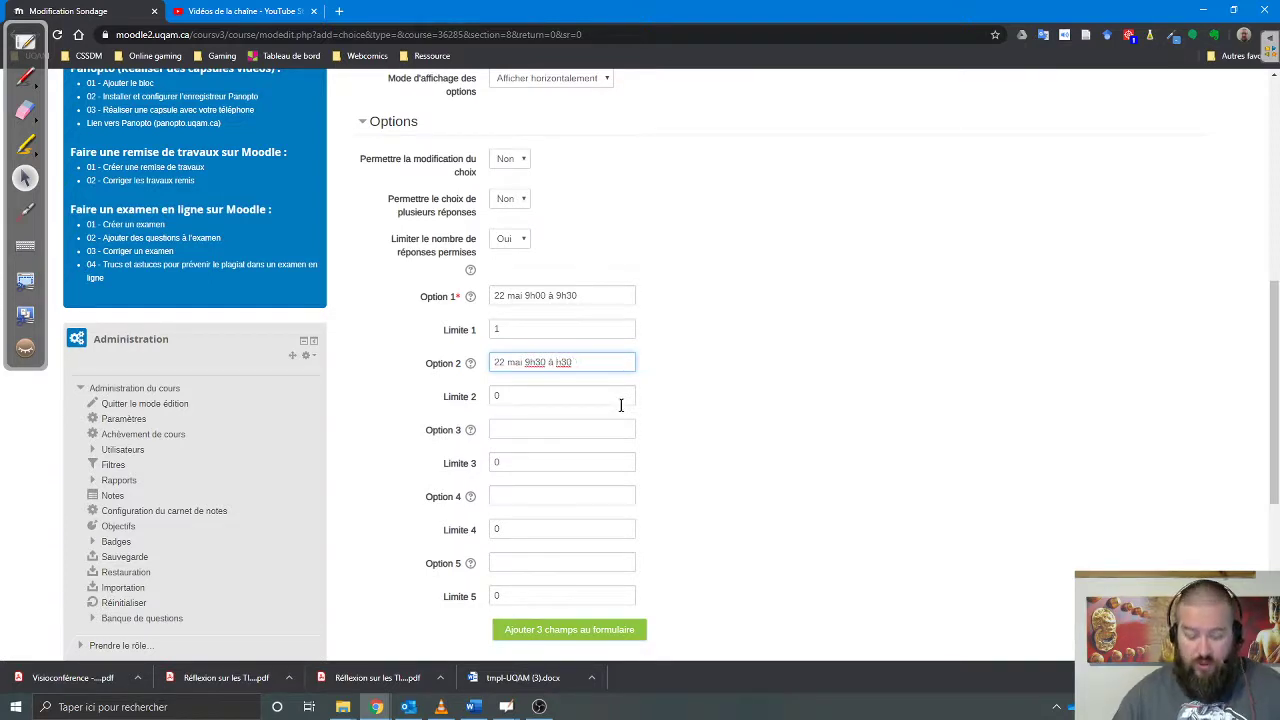
{"action": "type", "text": "10h3"}
{"action": "key", "text": "BackSpace"}
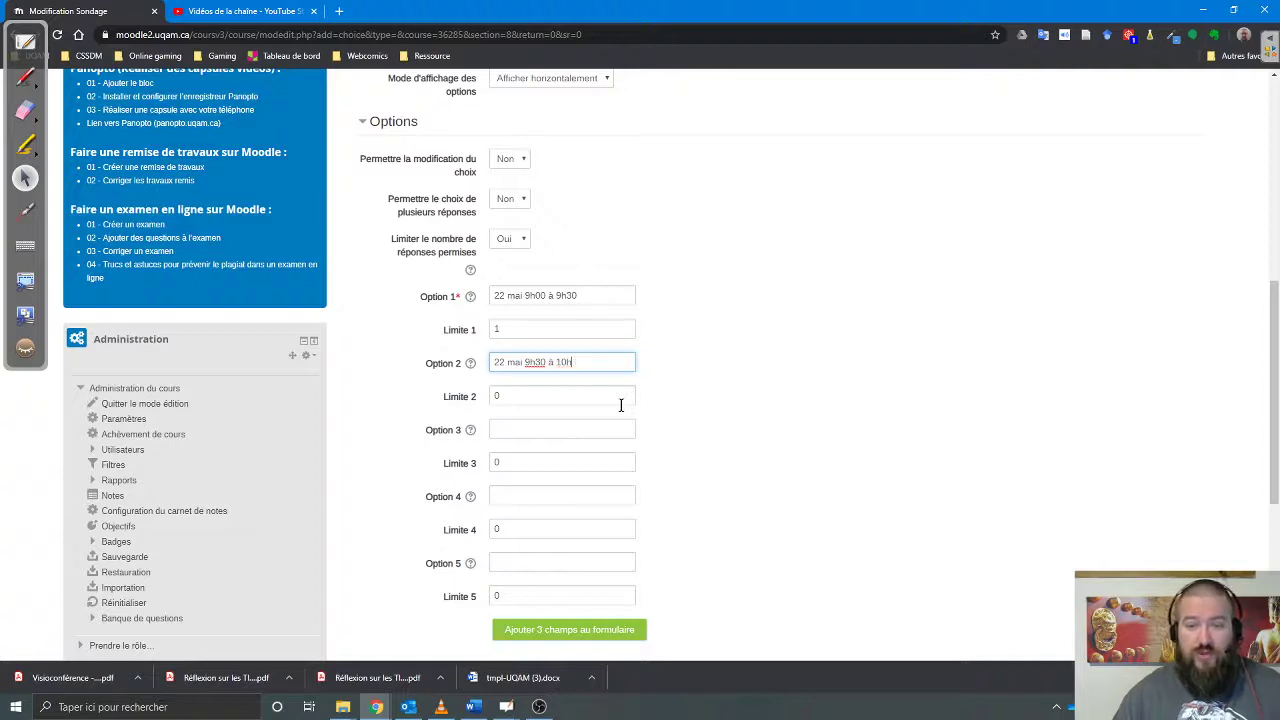
{"action": "type", "text": "00"}
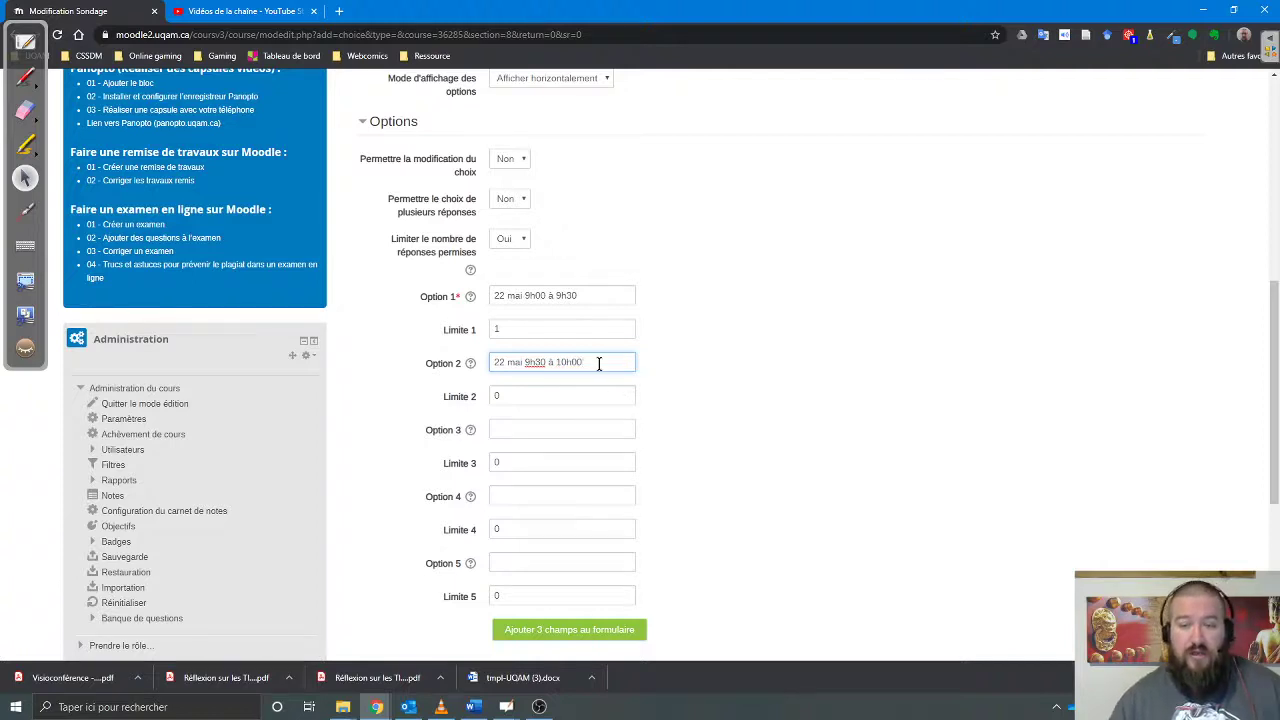
Copy the Option 2 time slot text and set Limite 2 to 1
{"action": "left_click_drag", "start_coordinate": [585, 362], "coordinate": [490, 360]}
{"action": "key", "text": "ctrl+c"}
{"action": "key", "text": "Tab"}
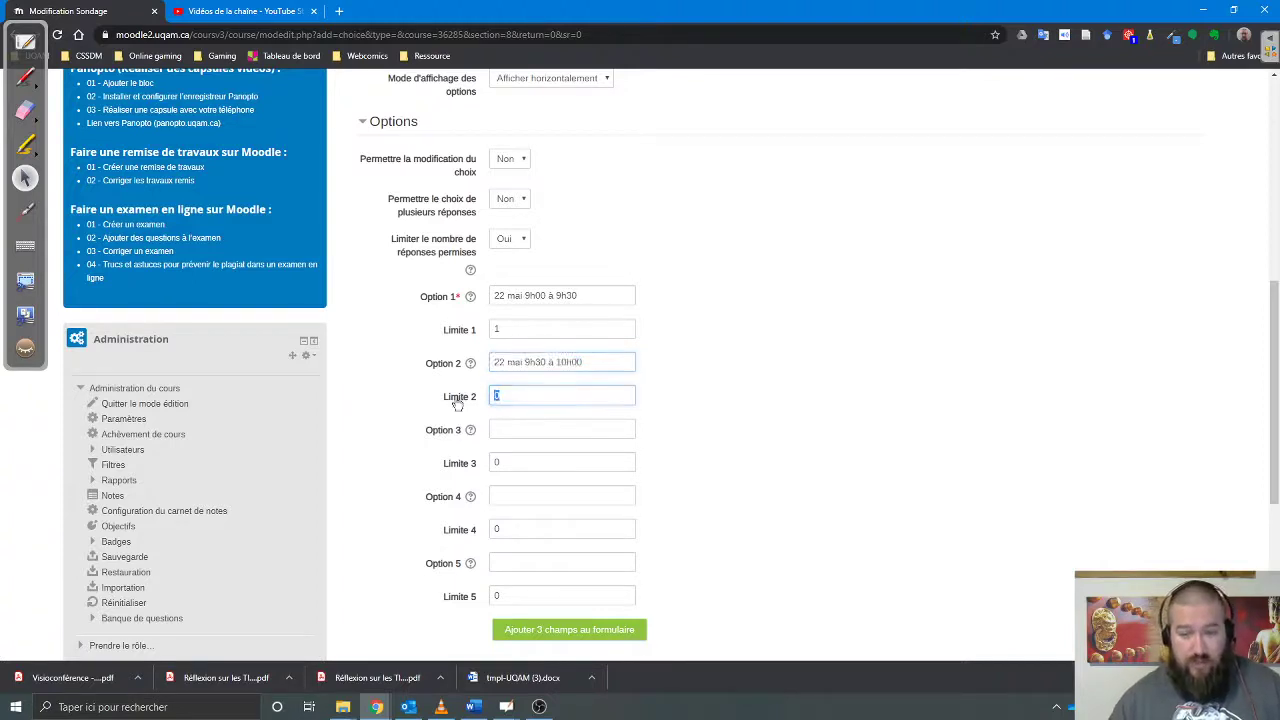
{"action": "type", "text": "10"}
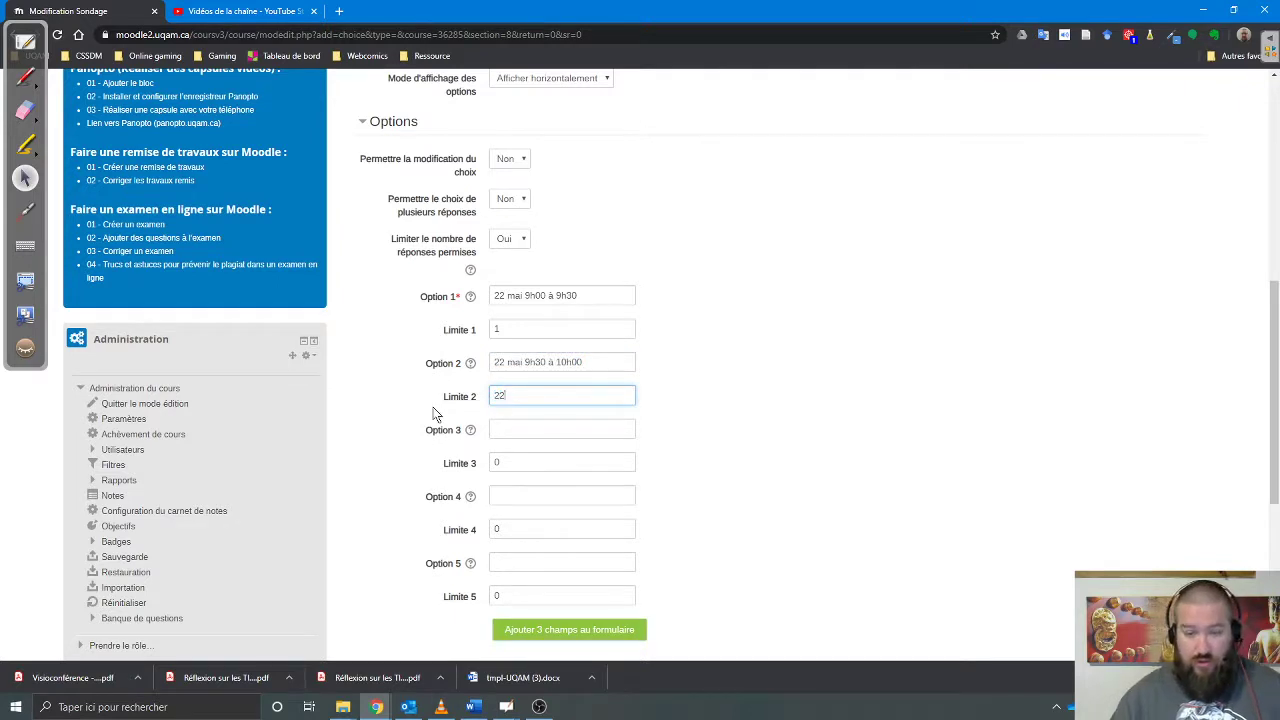
{"action": "key", "text": "BackSpace"}
{"action": "key", "text": "BackSpace"}
{"action": "type", "text": "1"}
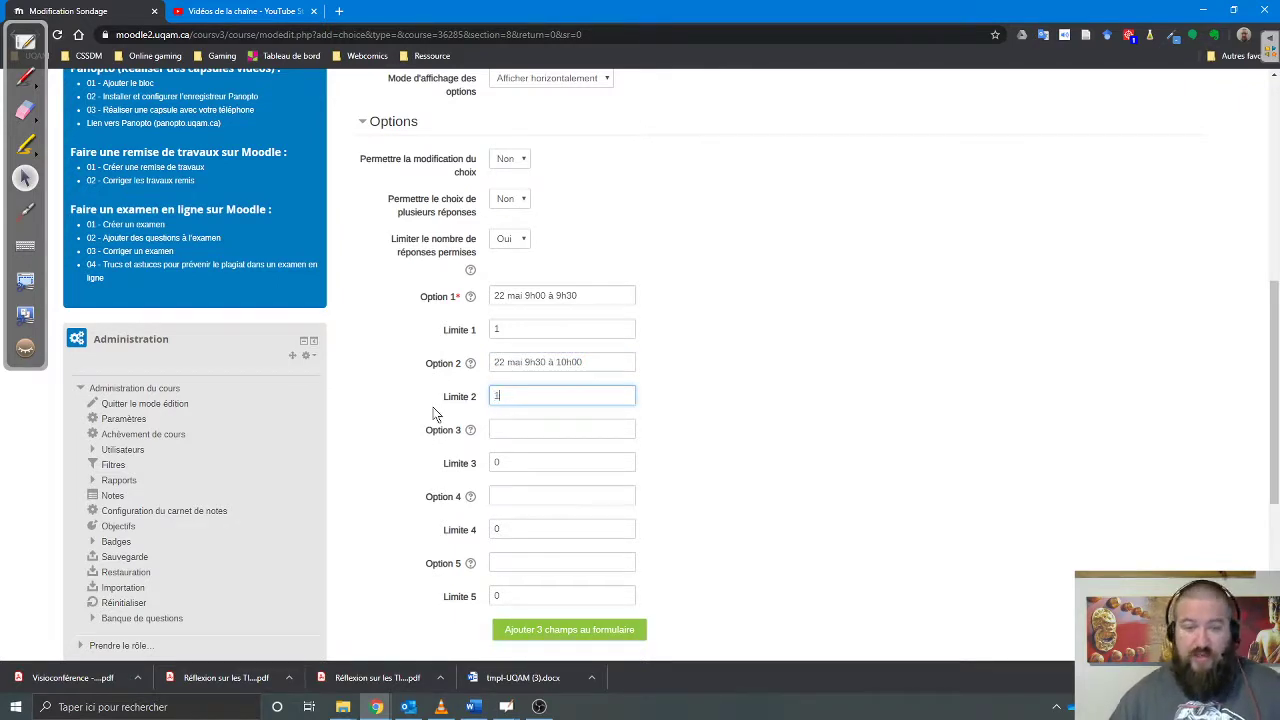
Paste the copied time slot into Option 3 and edit it to read "22 mai 10h00 à 10h30"
{"action": "left_click", "coordinate": [517, 428]}
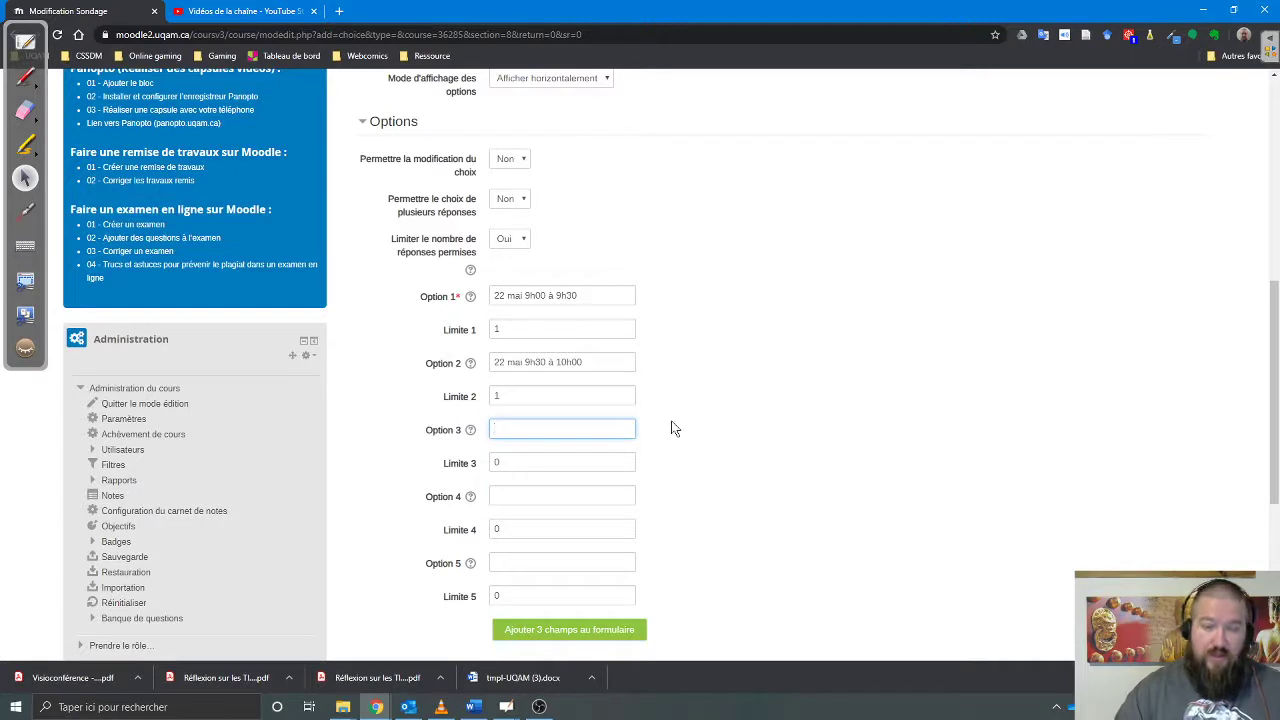
{"action": "key", "text": "ctrl+v"}
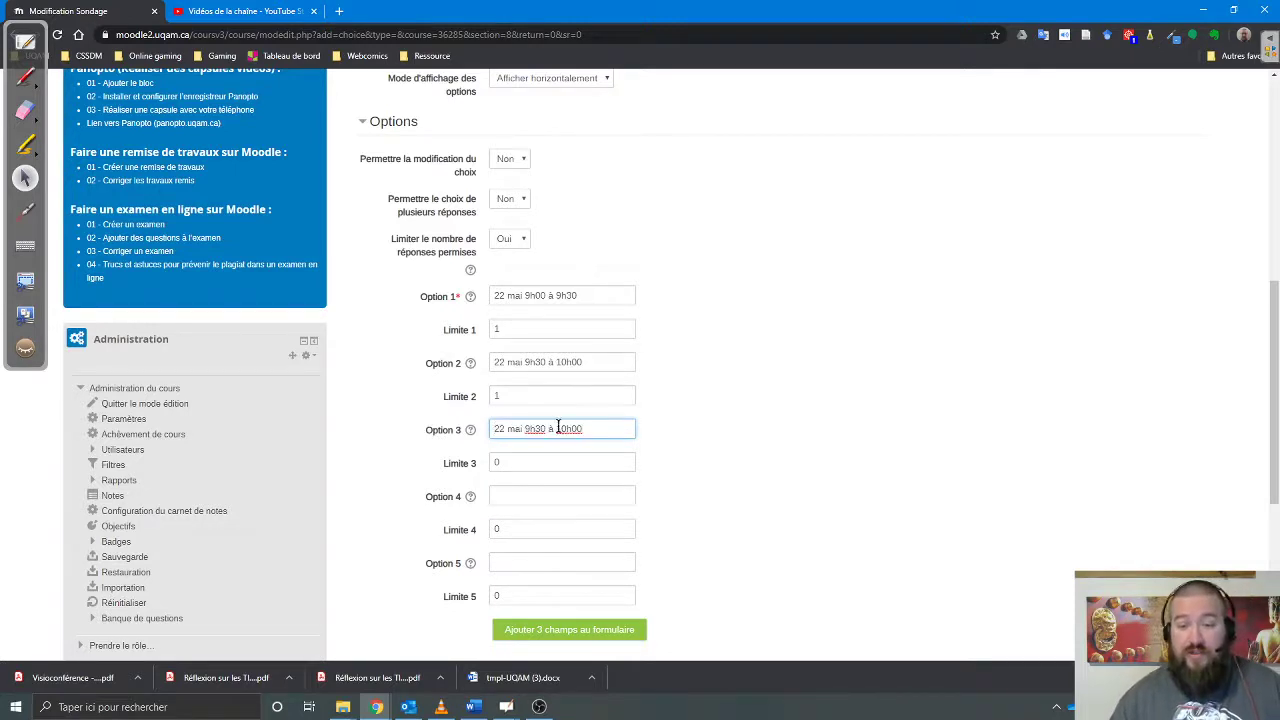
{"action": "left_click_drag", "start_coordinate": [524, 428], "coordinate": [613, 430]}
{"action": "type", "text": "1"}
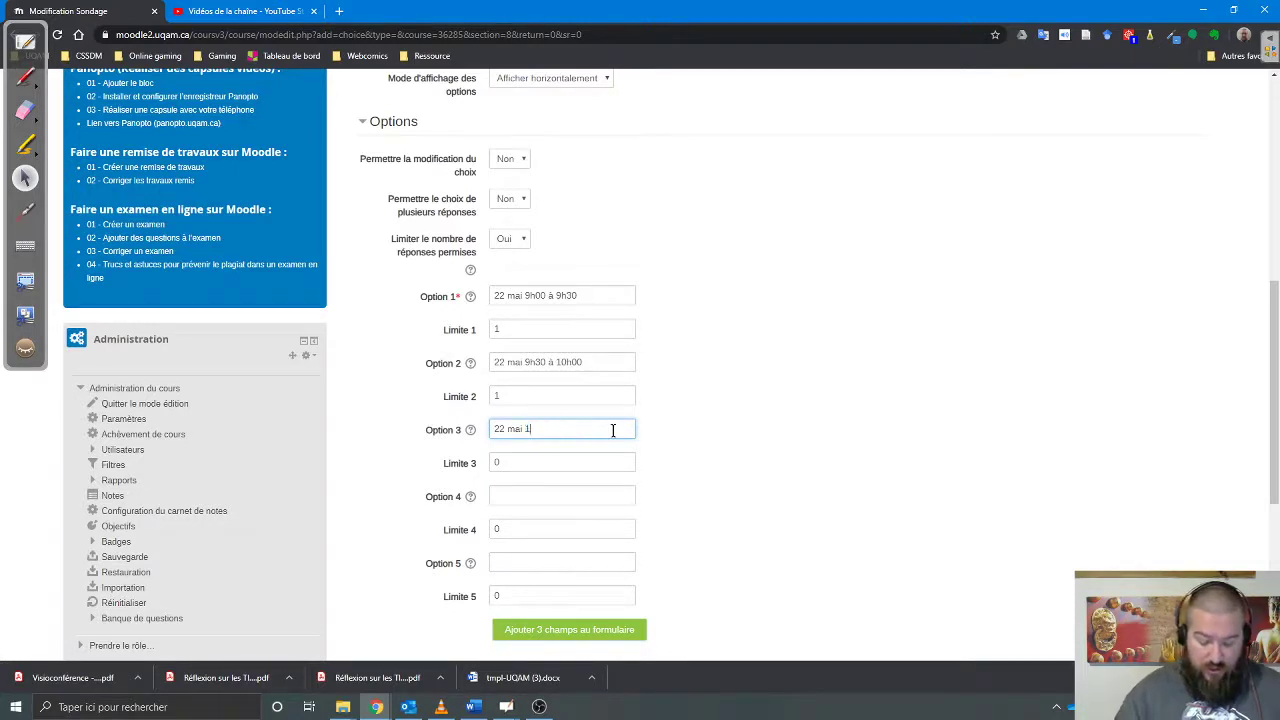
{"action": "type", "text": "0h00"}
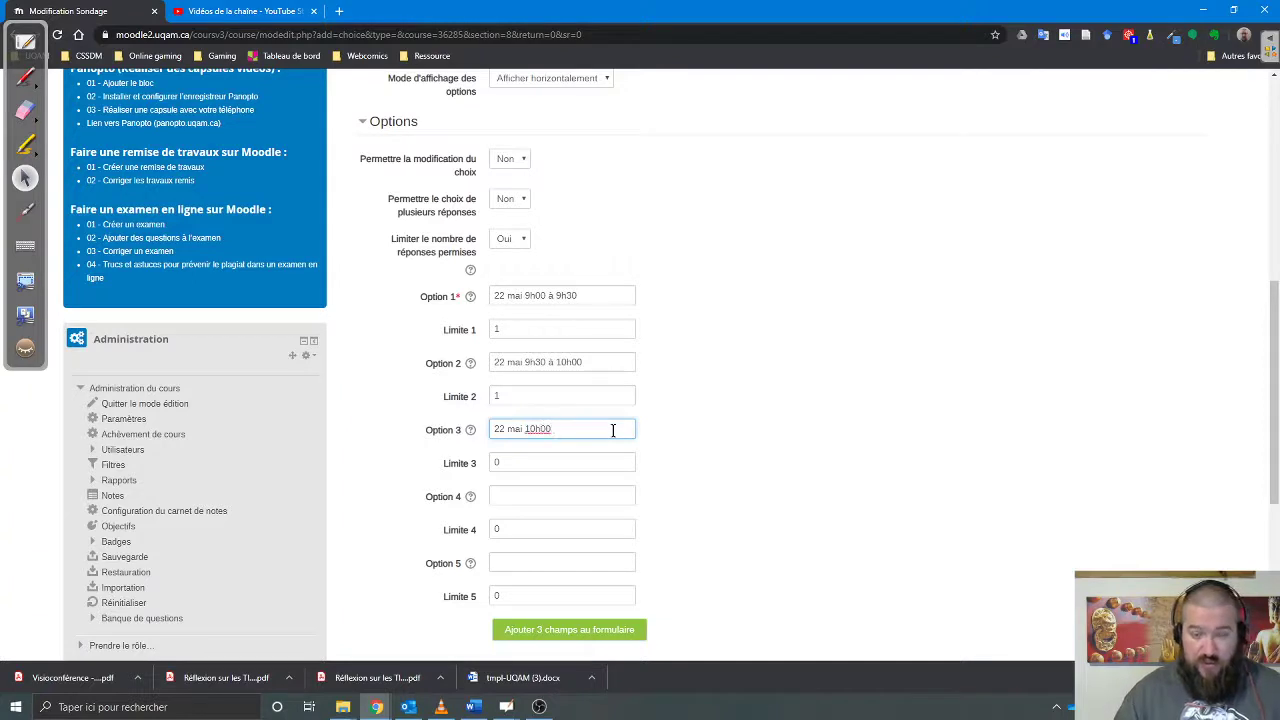
{"action": "type", "text": " à"}
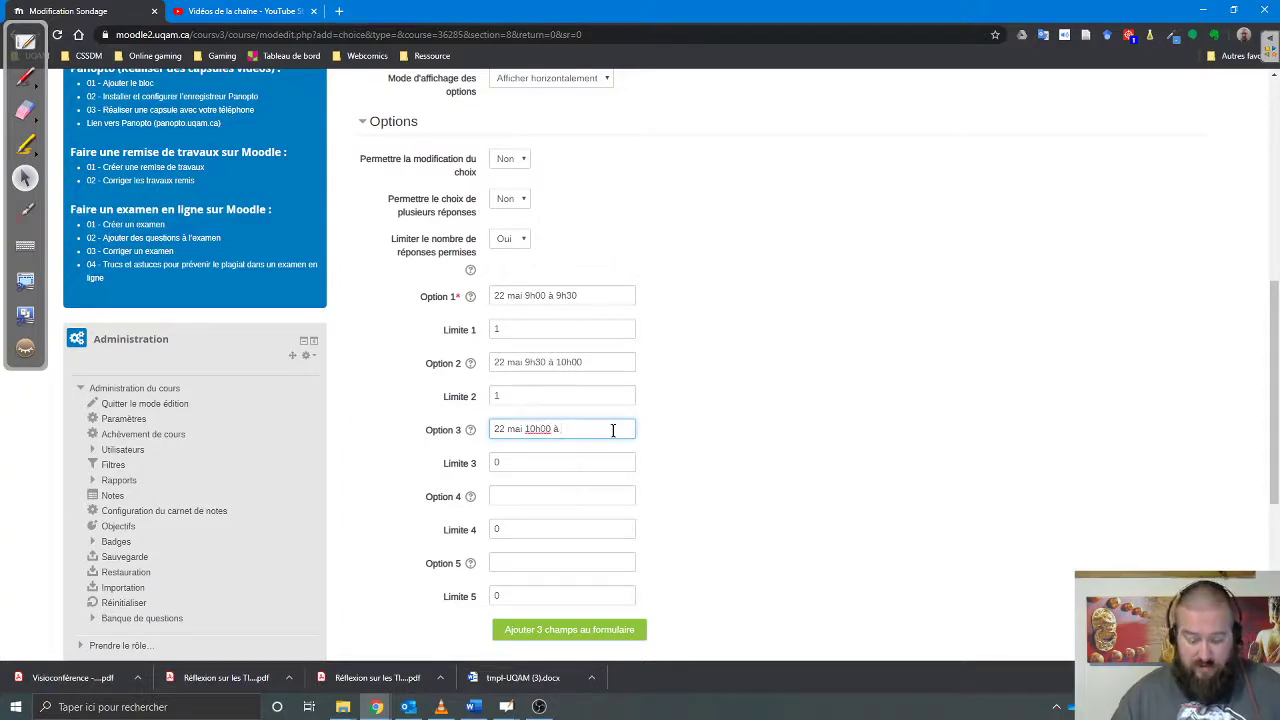
{"action": "type", "text": " 10h30"}
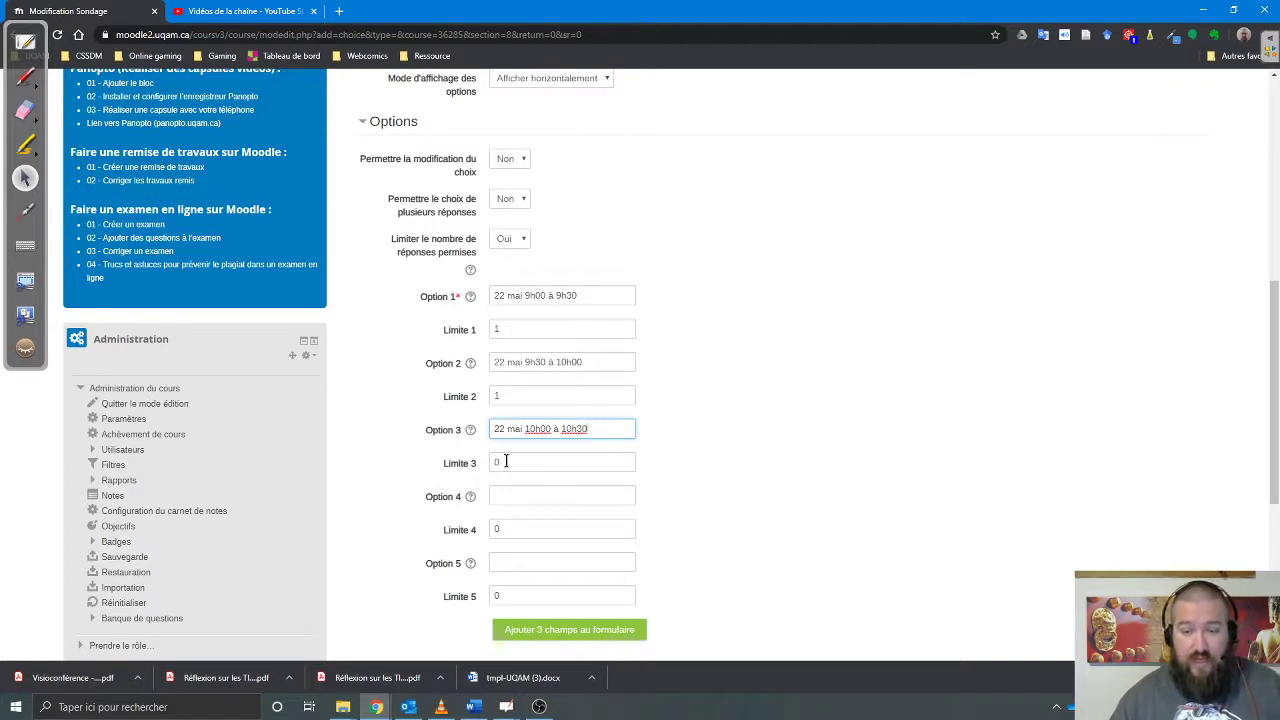
Set Limite 3 to 2 so that two students can reserve that slot
{"action": "key", "text": "Tab"}
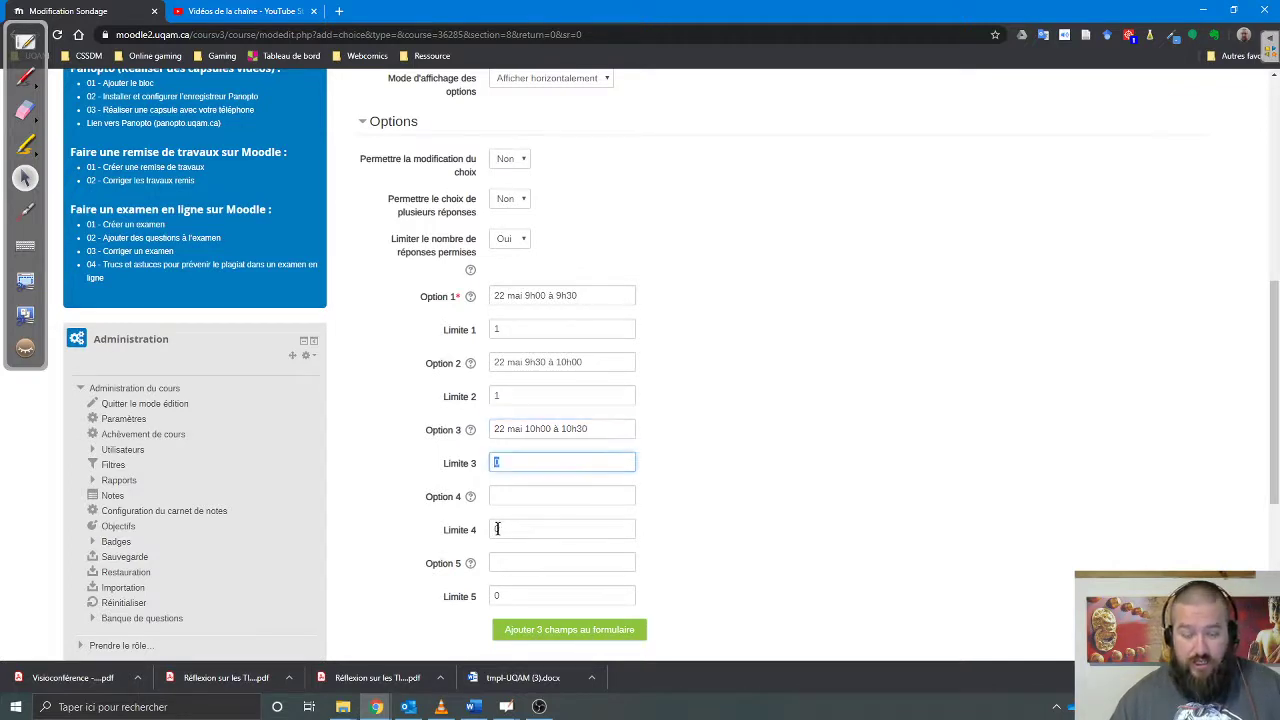
{"action": "type", "text": "2"}
{"action": "left_click", "coordinate": [768, 523]}
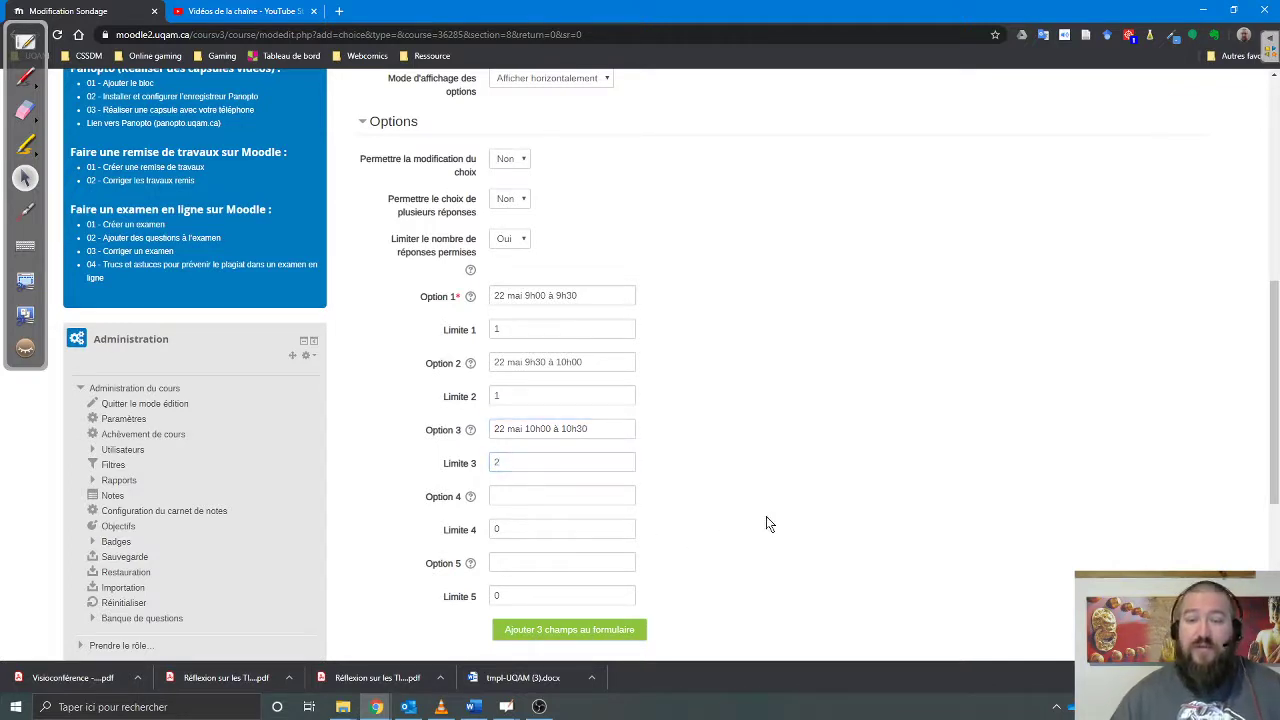
Expand the Disponibilité settings and enable "Sondage limité dans le temps"
{"action": "scroll", "coordinate": [766, 522], "scroll_direction": "down", "scroll_amount": 3}
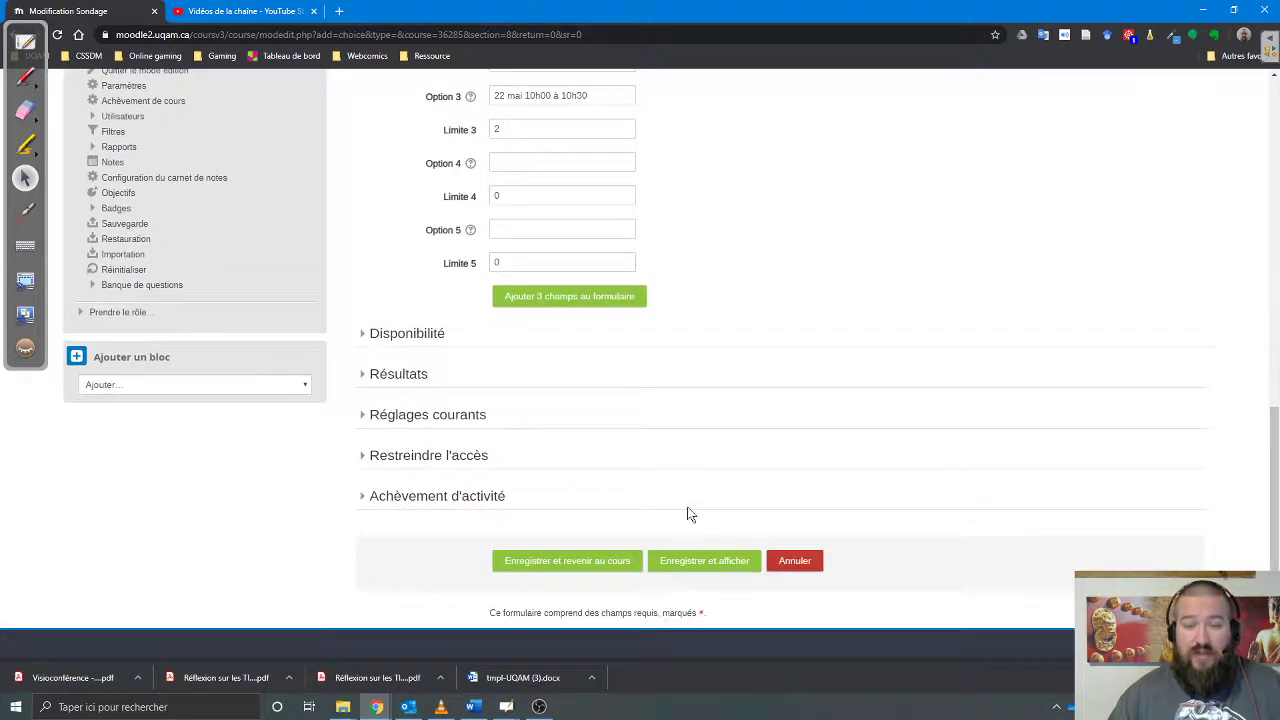
{"action": "scroll", "coordinate": [686, 514], "scroll_direction": "up", "scroll_amount": 2}
{"action": "scroll", "coordinate": [686, 514], "scroll_direction": "down", "scroll_amount": 1}
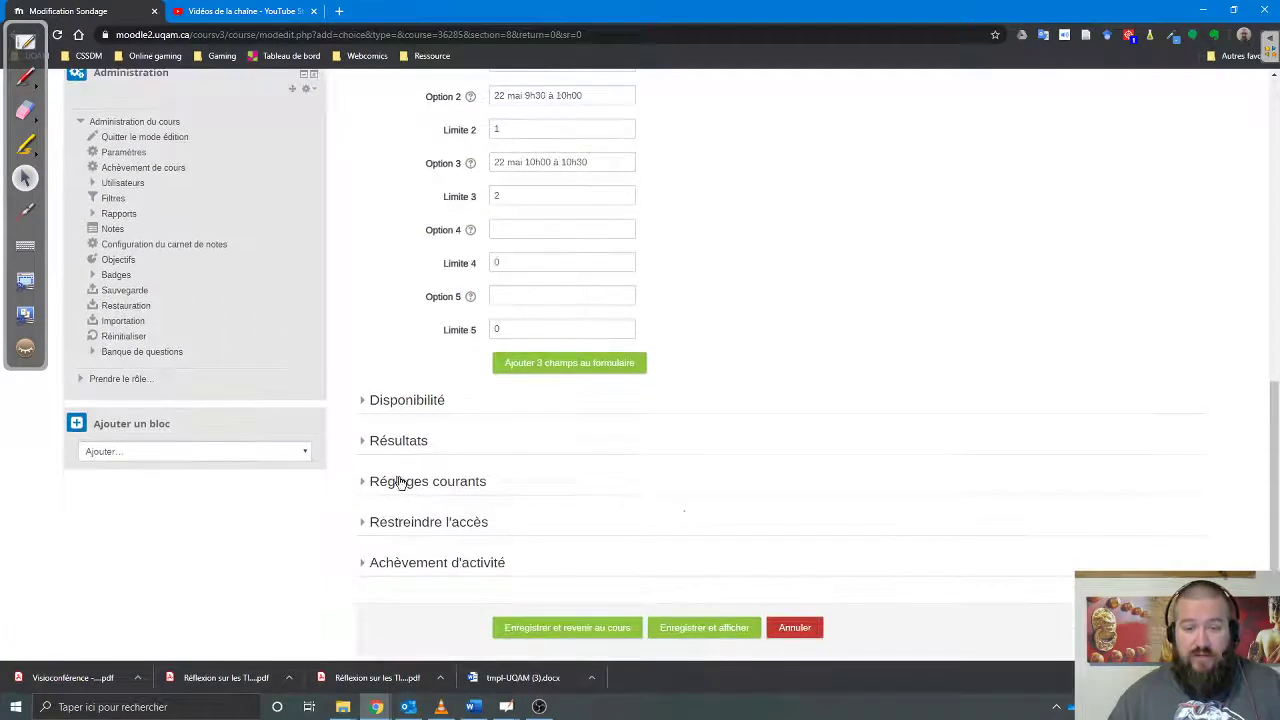
{"action": "left_click", "coordinate": [406, 400]}
{"action": "scroll", "coordinate": [722, 424], "scroll_direction": "down", "scroll_amount": 1}
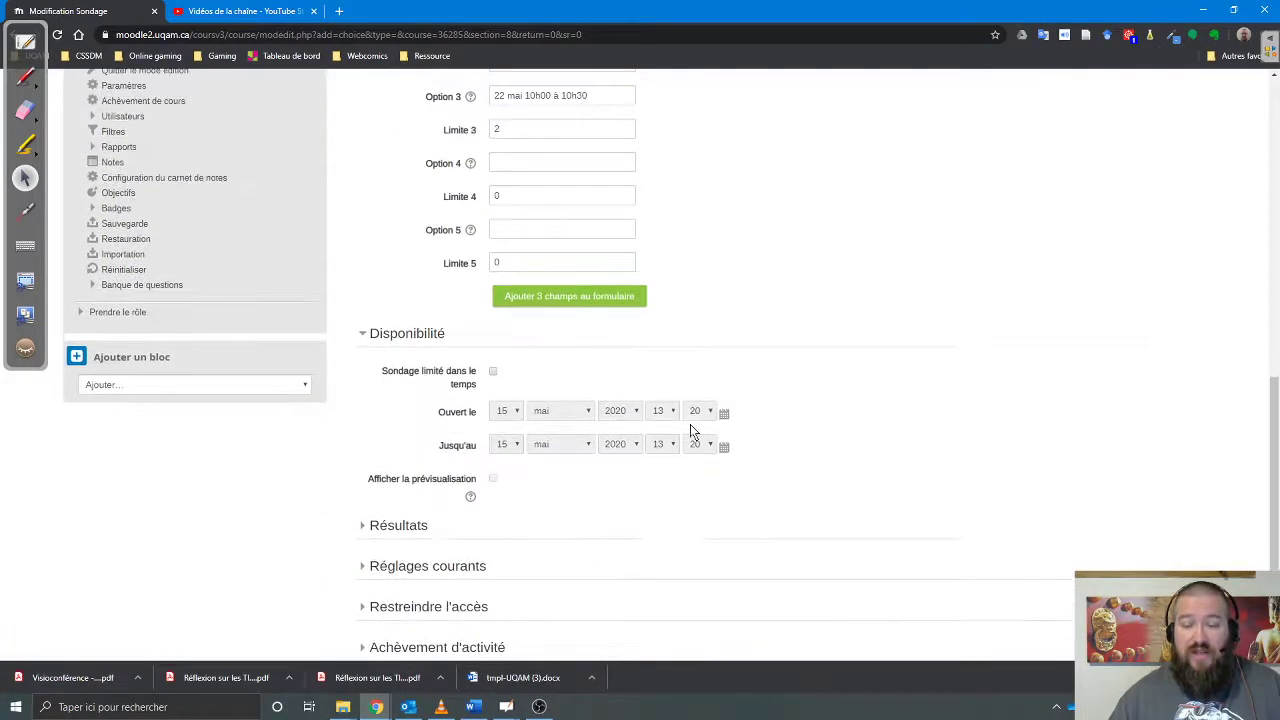
{"action": "left_click", "coordinate": [492, 372]}
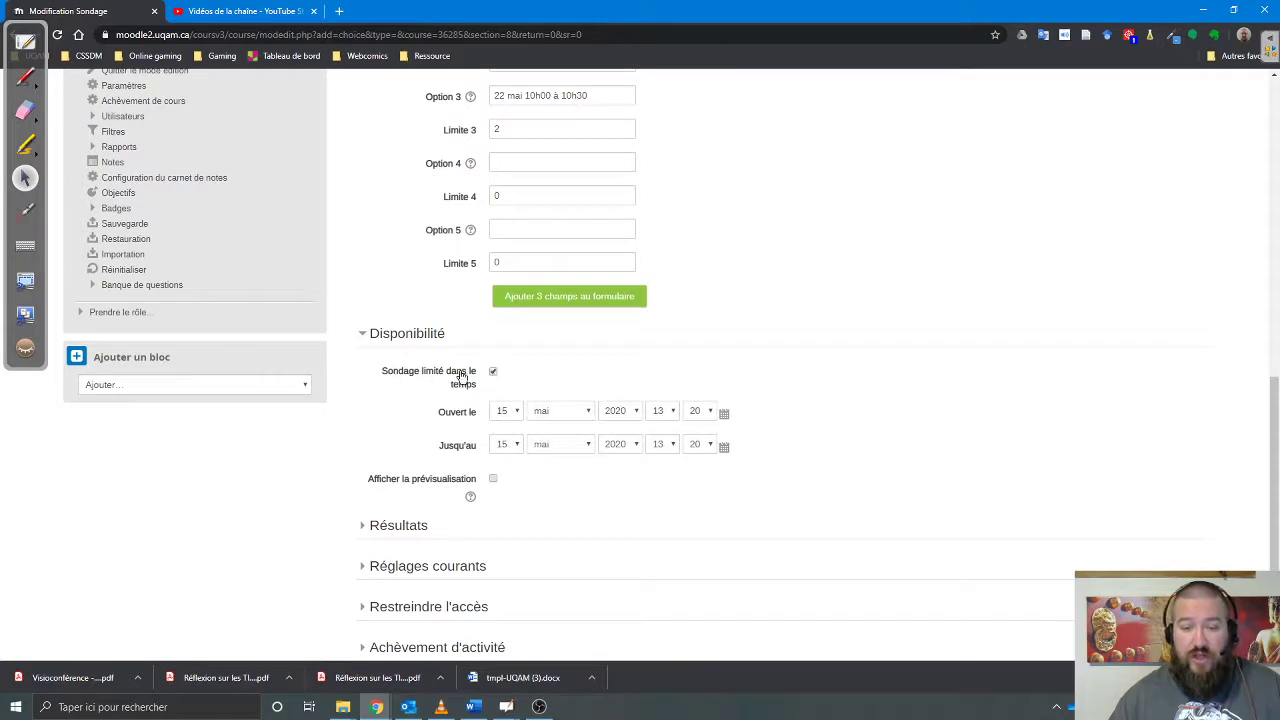
{"action": "left_click", "coordinate": [507, 411]}
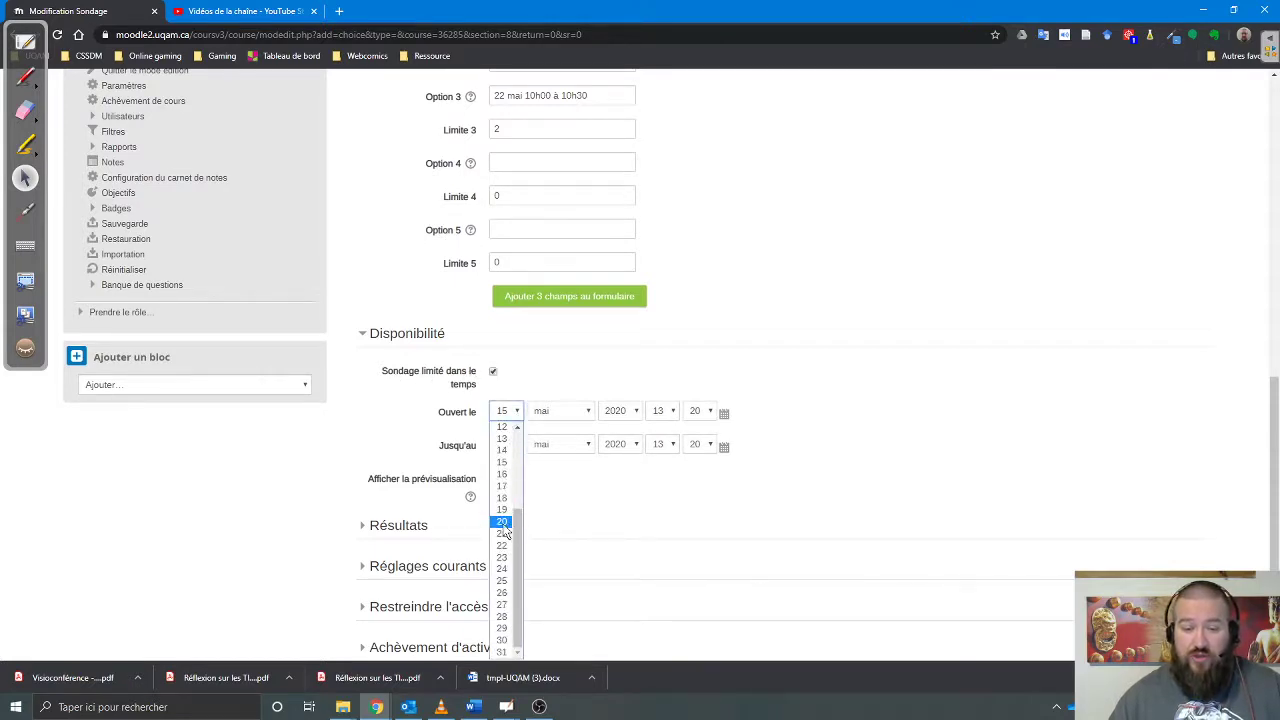
{"action": "left_click", "coordinate": [504, 522]}
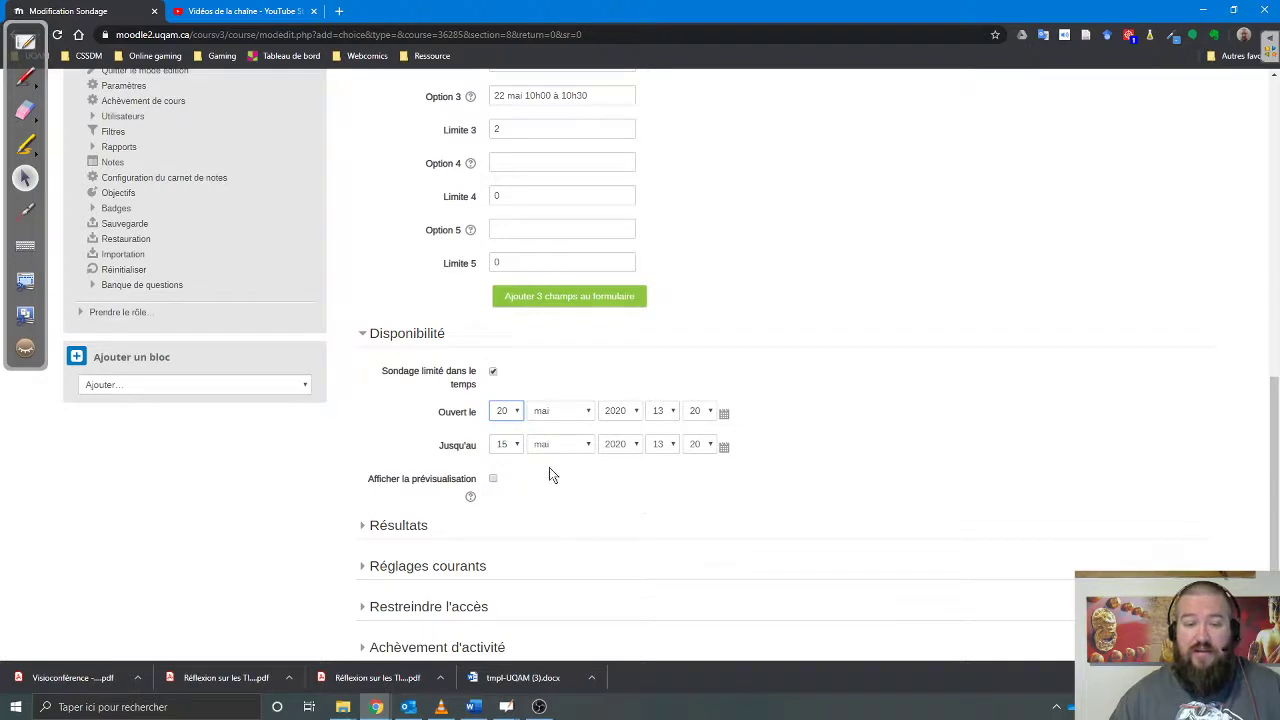
{"action": "left_click", "coordinate": [506, 411]}
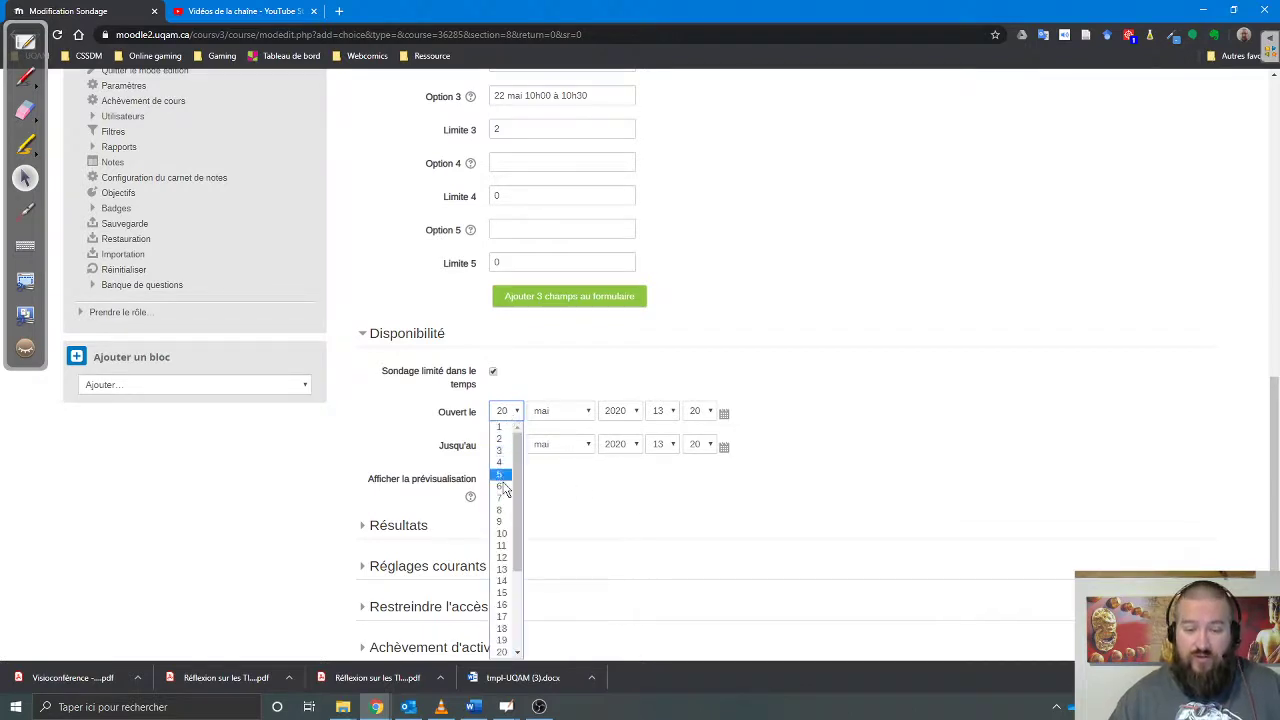
{"action": "left_click", "coordinate": [503, 592]}
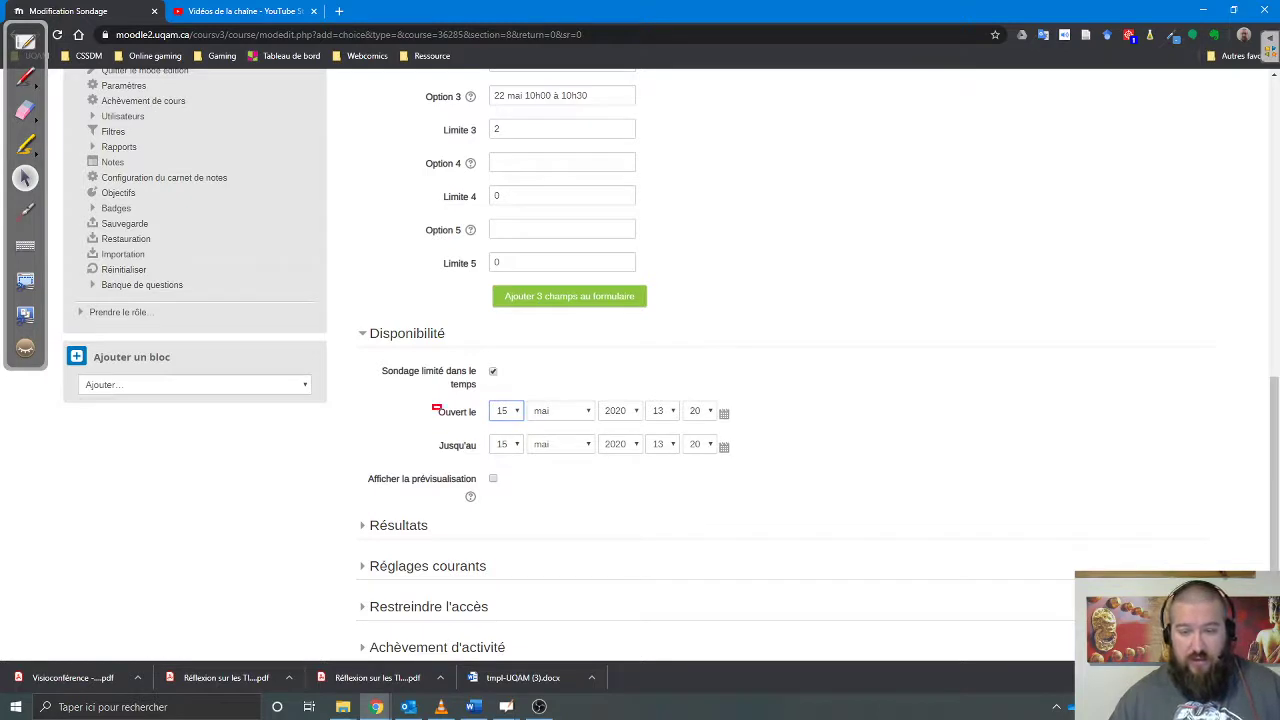
{"action": "left_click_drag", "start_coordinate": [432, 404], "coordinate": [488, 424]}
{"action": "left_click_drag", "start_coordinate": [432, 433], "coordinate": [478, 458]}
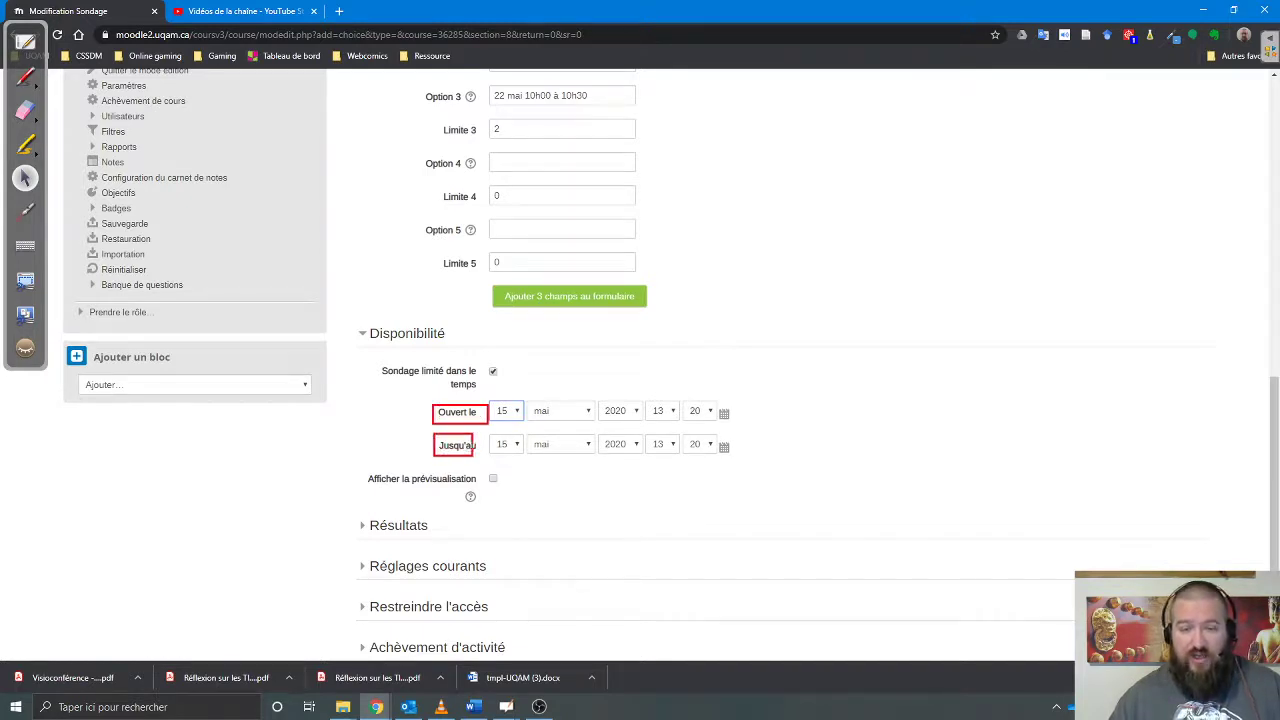
Set the survey's closing date under Jusqu'au to 20 mai 2020 at 17:00
{"action": "left_click", "coordinate": [520, 447]}
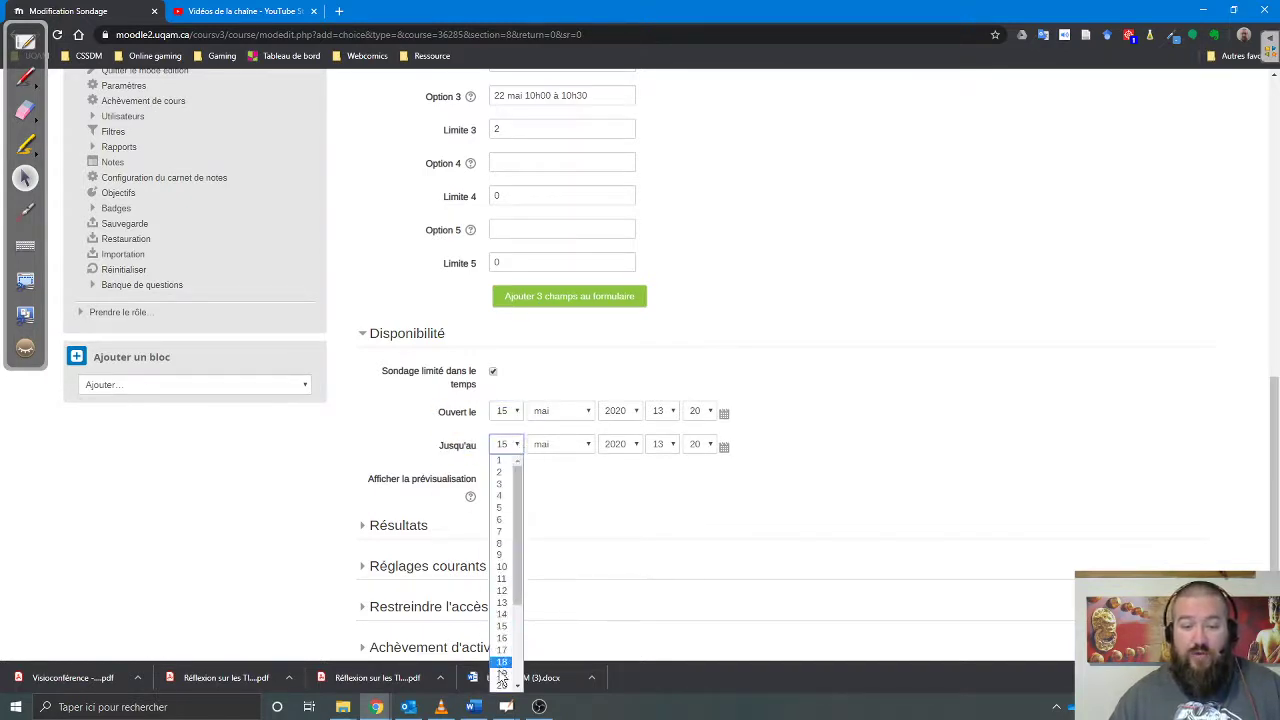
{"action": "left_click", "coordinate": [502, 685]}
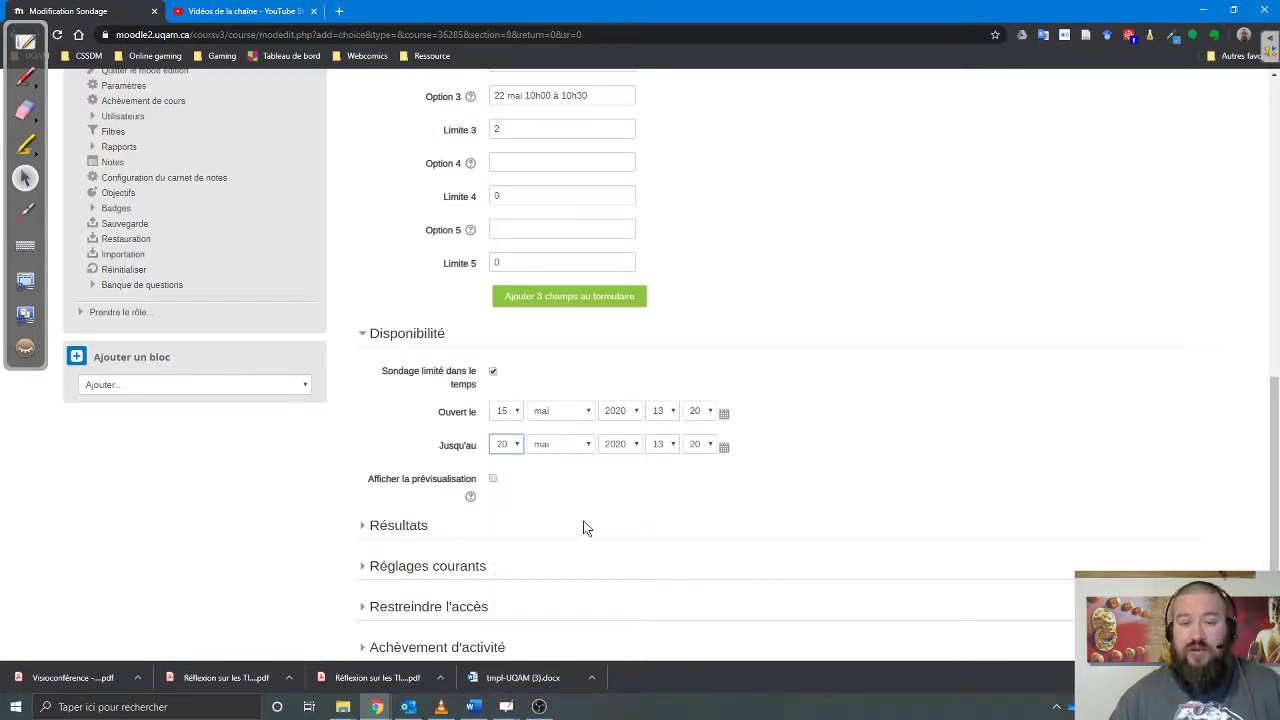
{"action": "left_click", "coordinate": [672, 446]}
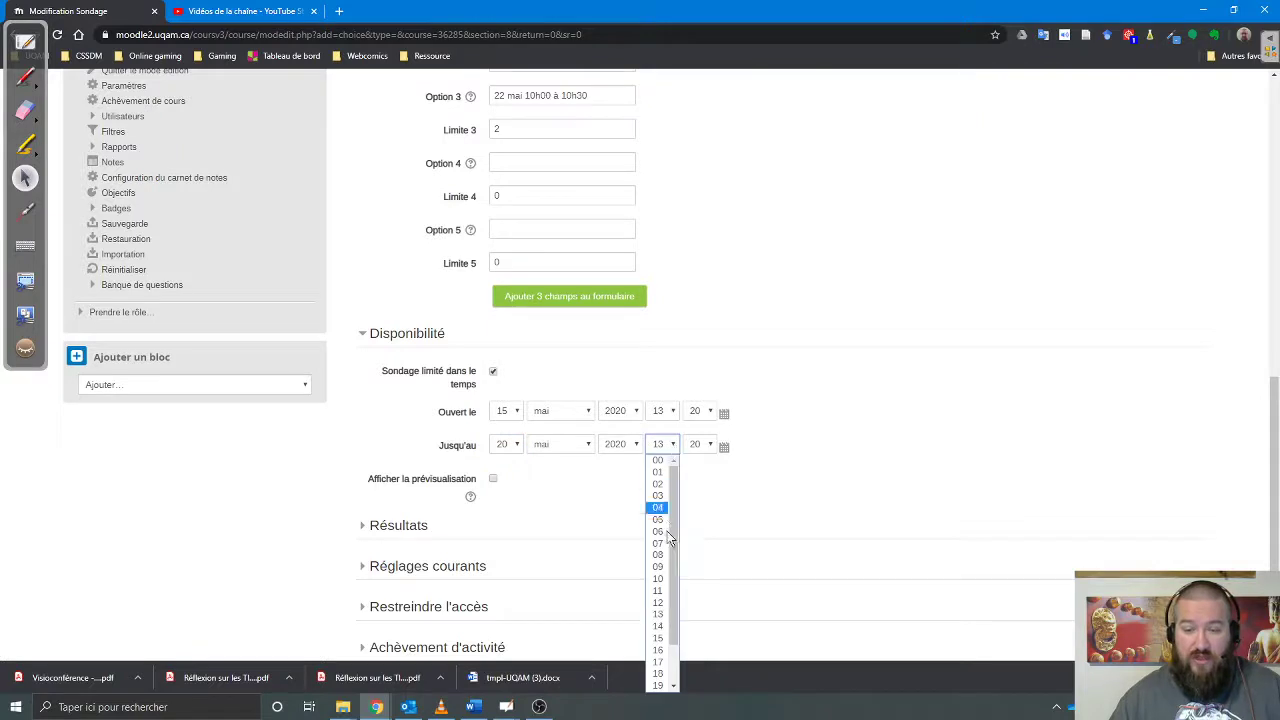
{"action": "left_click", "coordinate": [659, 662]}
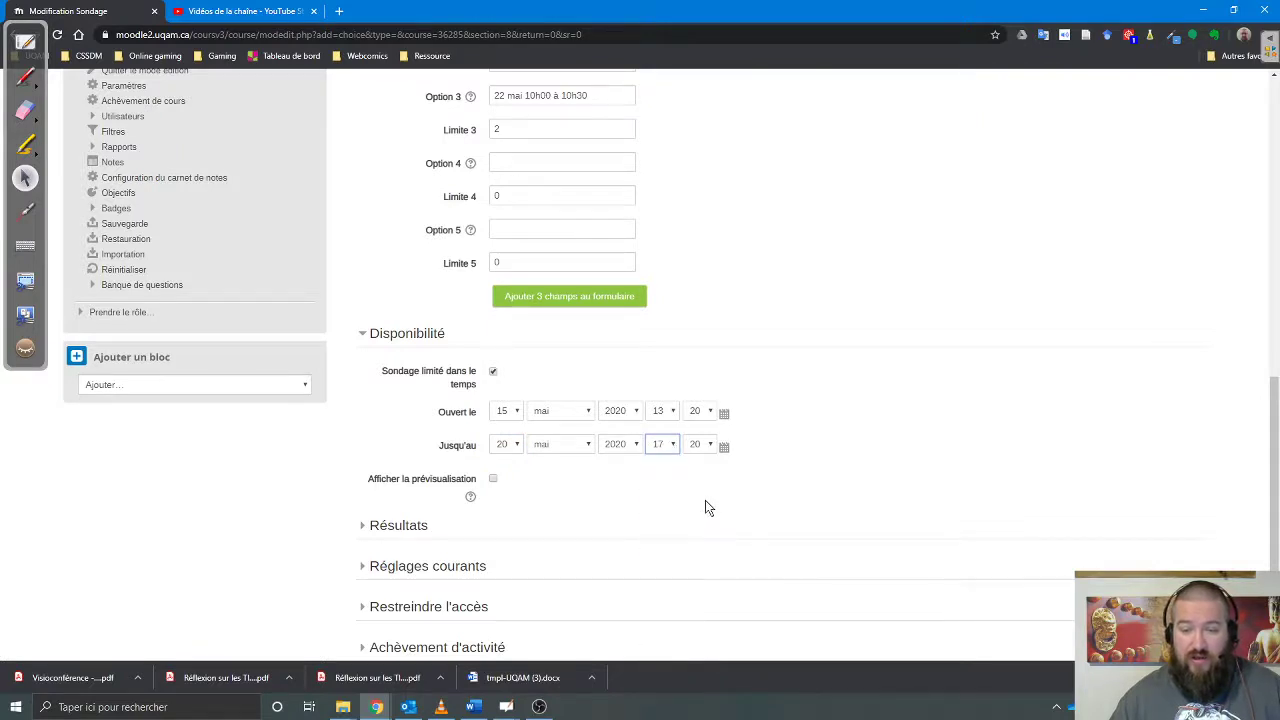
{"action": "left_click", "coordinate": [700, 446]}
{"action": "left_click", "coordinate": [697, 463]}
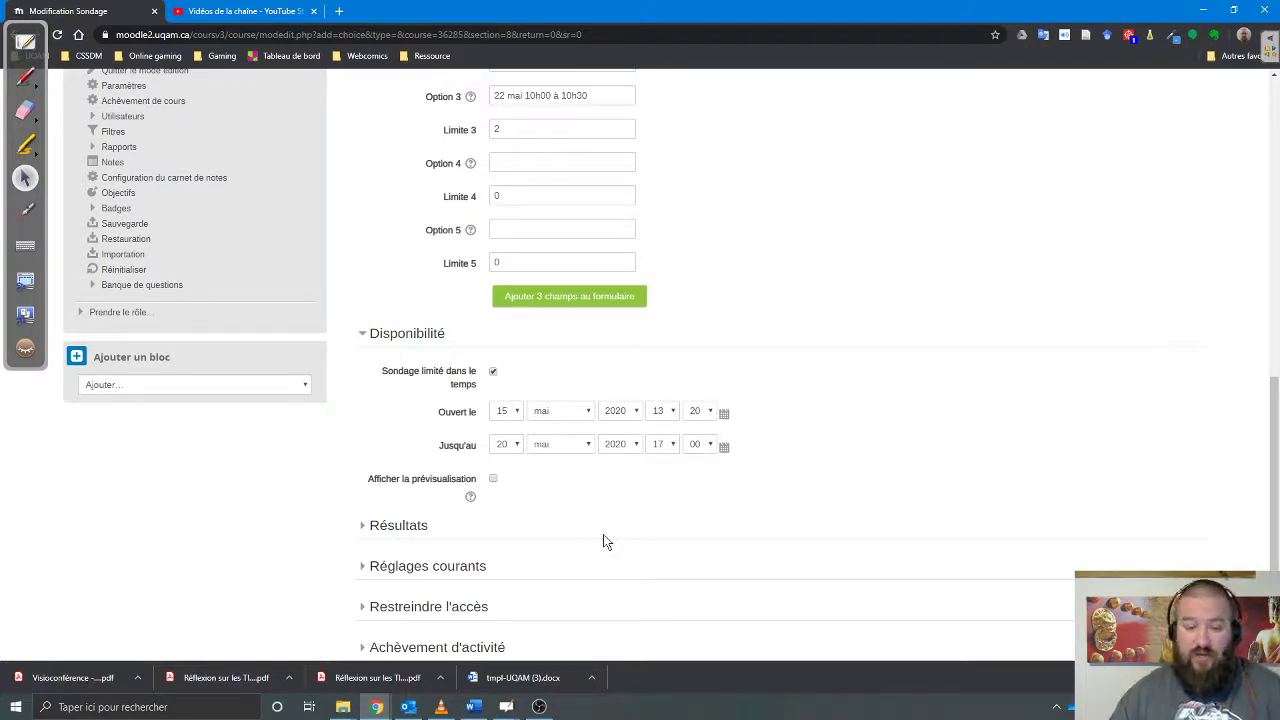
Collapse Disponibilité and review the Résultats settings on publishing and confidentiality, closing that section again
{"action": "scroll", "coordinate": [543, 485], "scroll_direction": "down", "scroll_amount": 1}
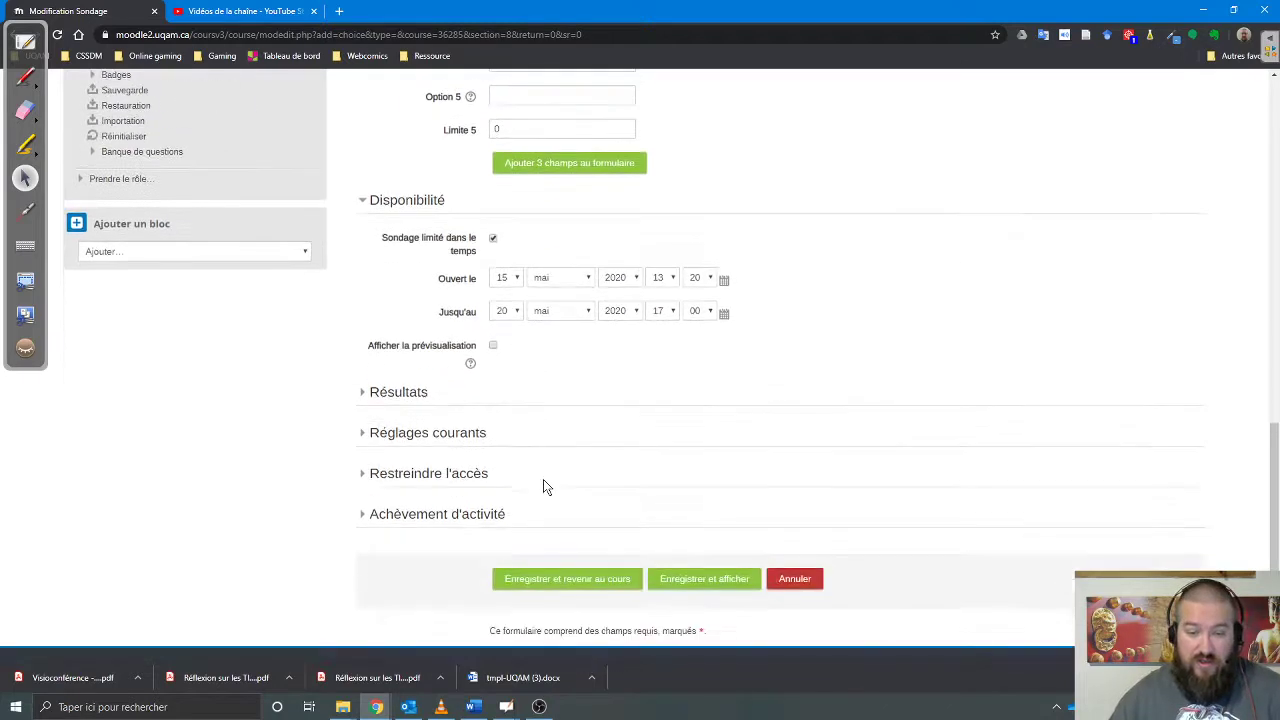
{"action": "left_click", "coordinate": [398, 200]}
{"action": "left_click", "coordinate": [400, 323]}
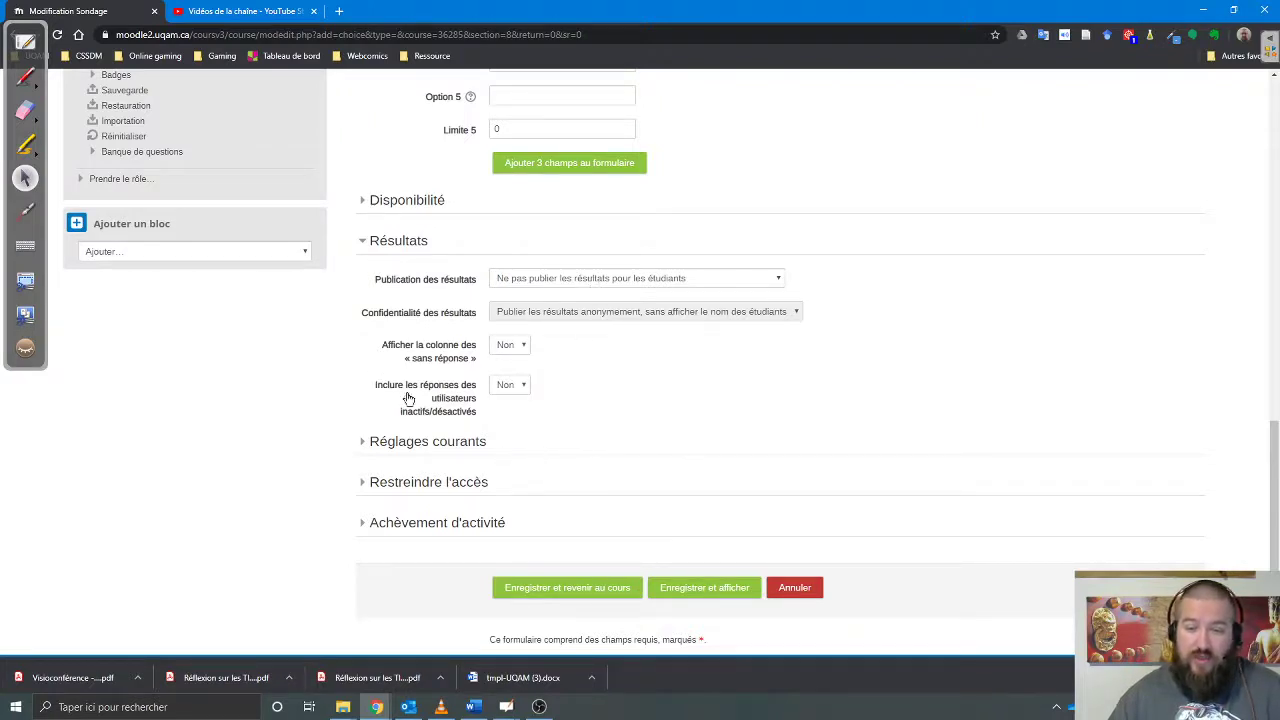
{"action": "scroll", "coordinate": [530, 430], "scroll_direction": "down", "scroll_amount": 1}
{"action": "left_click", "coordinate": [409, 170]}
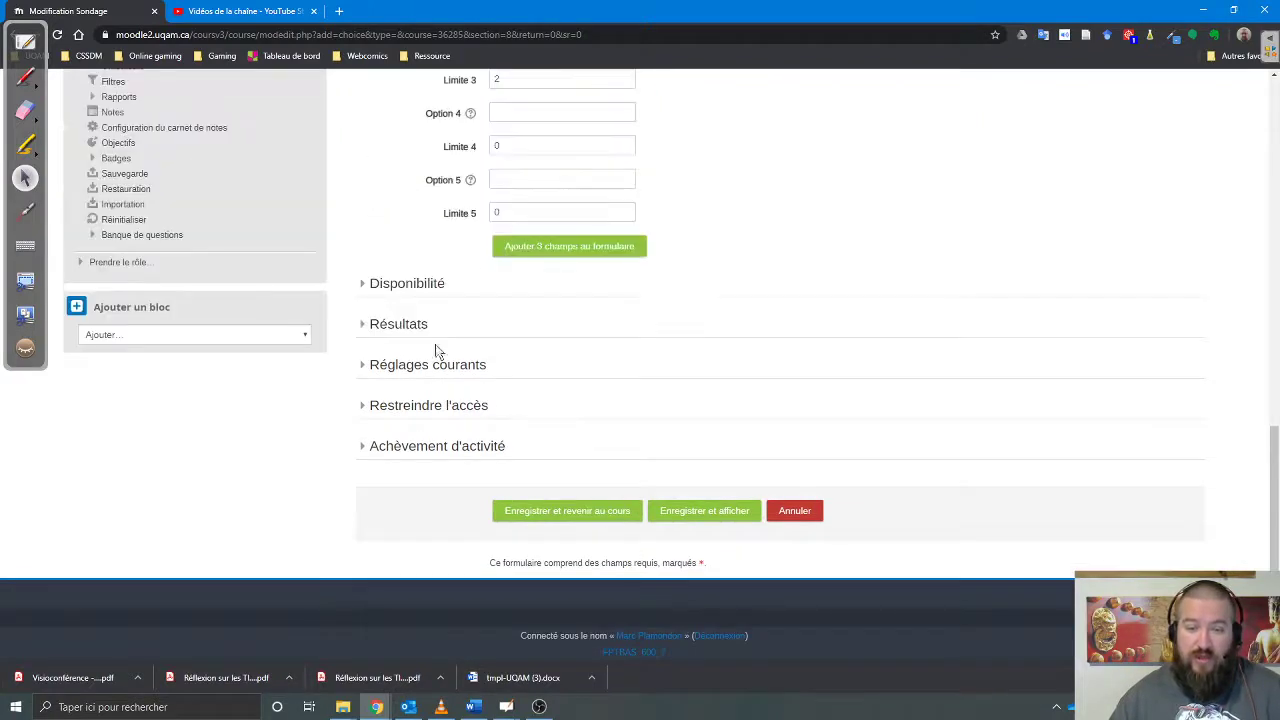
Try an access restriction requiring completion of "Évaluation en aide à l'apprentissage", and remove it again
{"action": "left_click", "coordinate": [428, 404]}
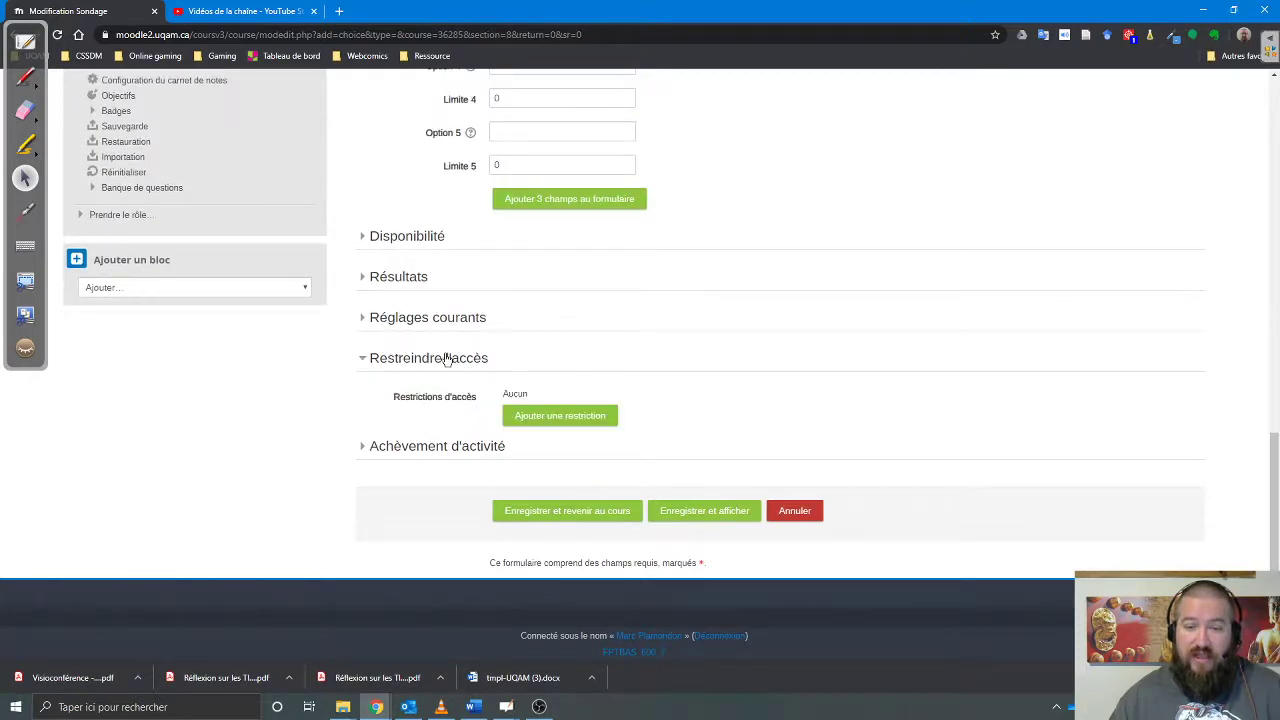
{"action": "left_click", "coordinate": [561, 417]}
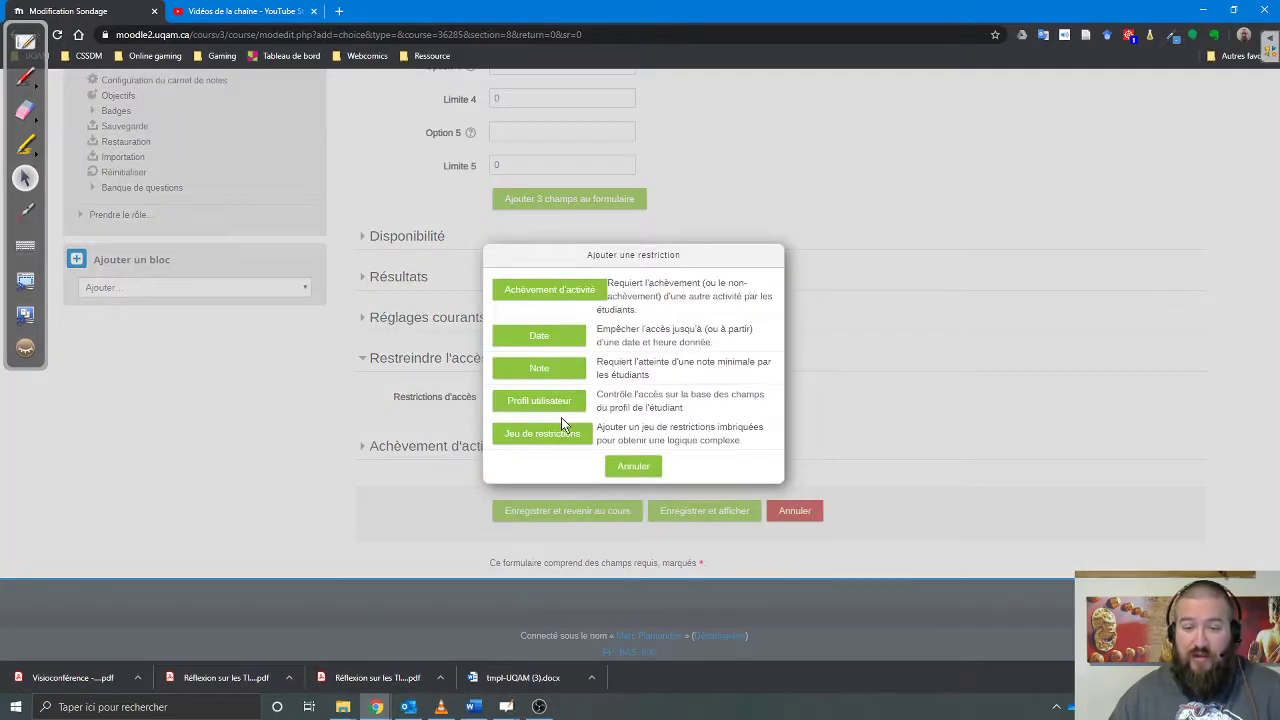
{"action": "left_click", "coordinate": [573, 292]}
{"action": "left_click", "coordinate": [680, 428]}
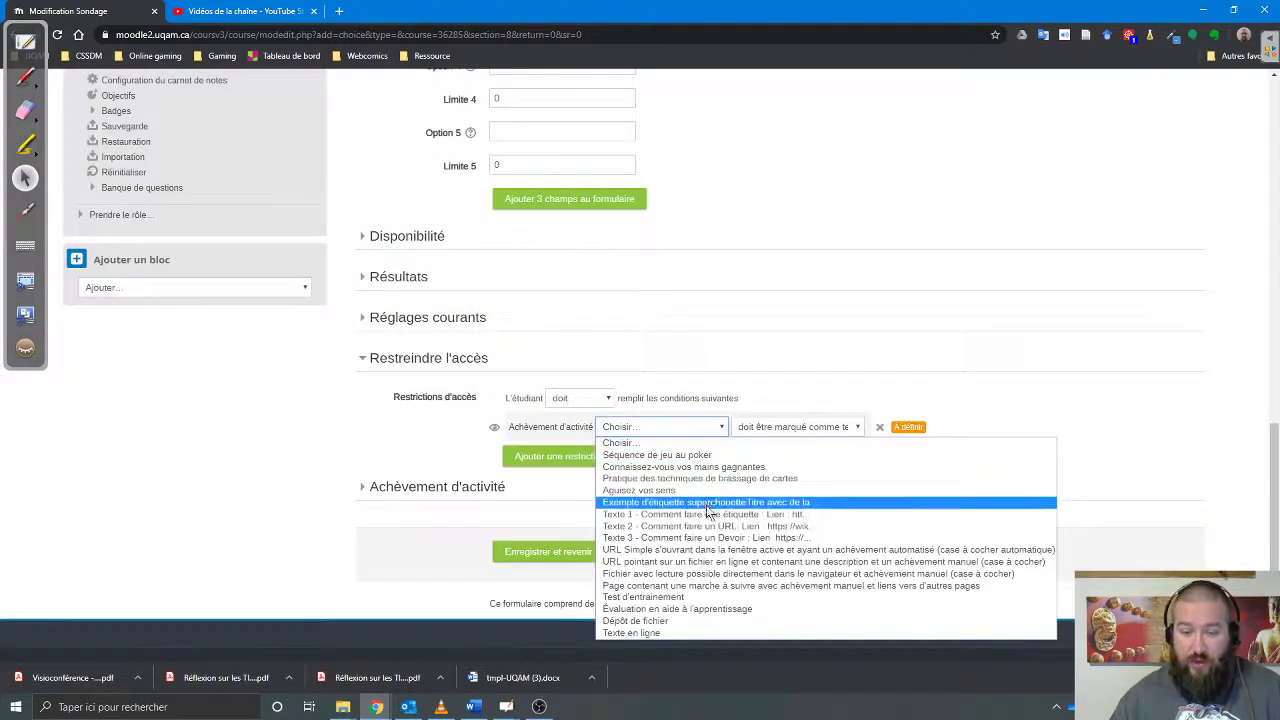
{"action": "left_click", "coordinate": [716, 614]}
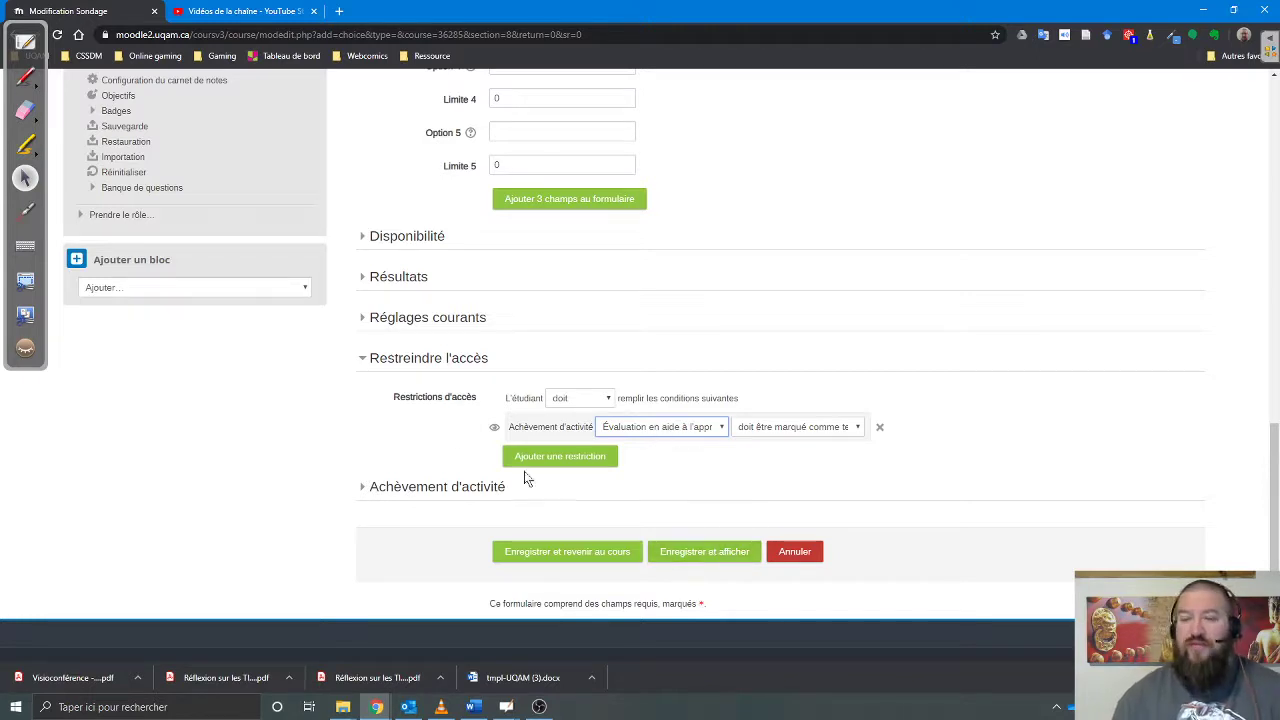
{"action": "left_click", "coordinate": [880, 429]}
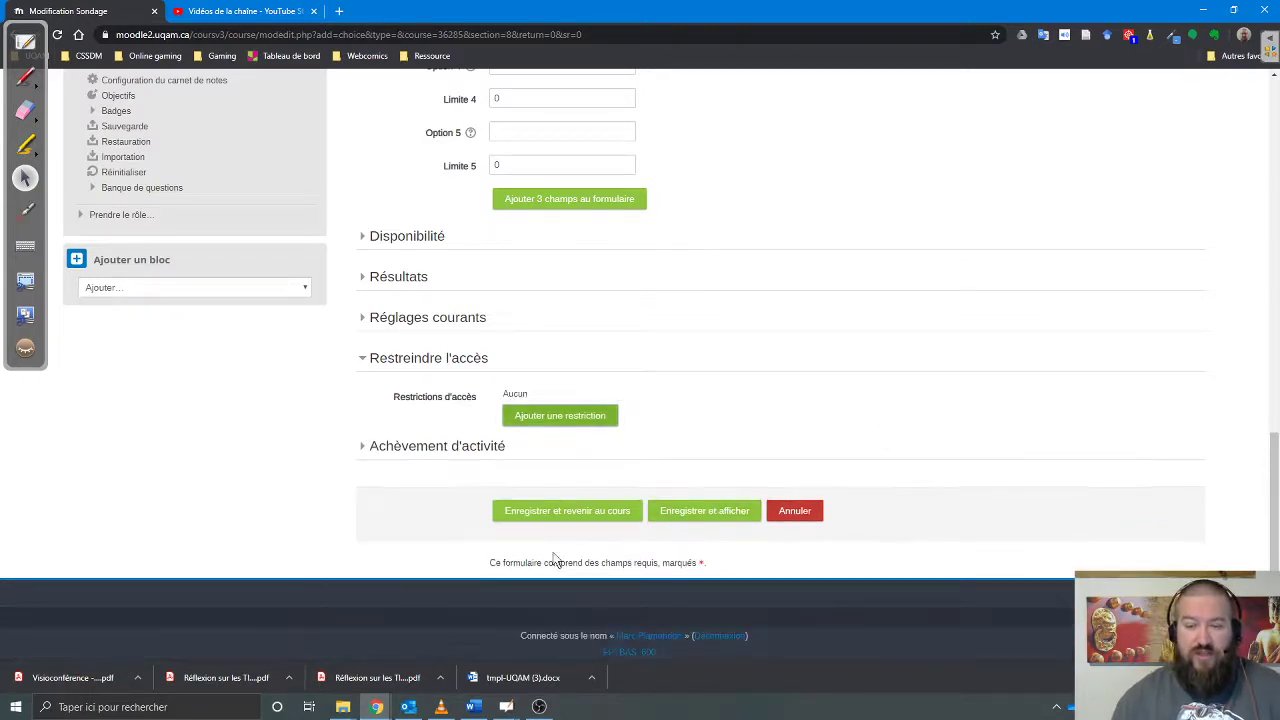
{"action": "left_click", "coordinate": [372, 358]}
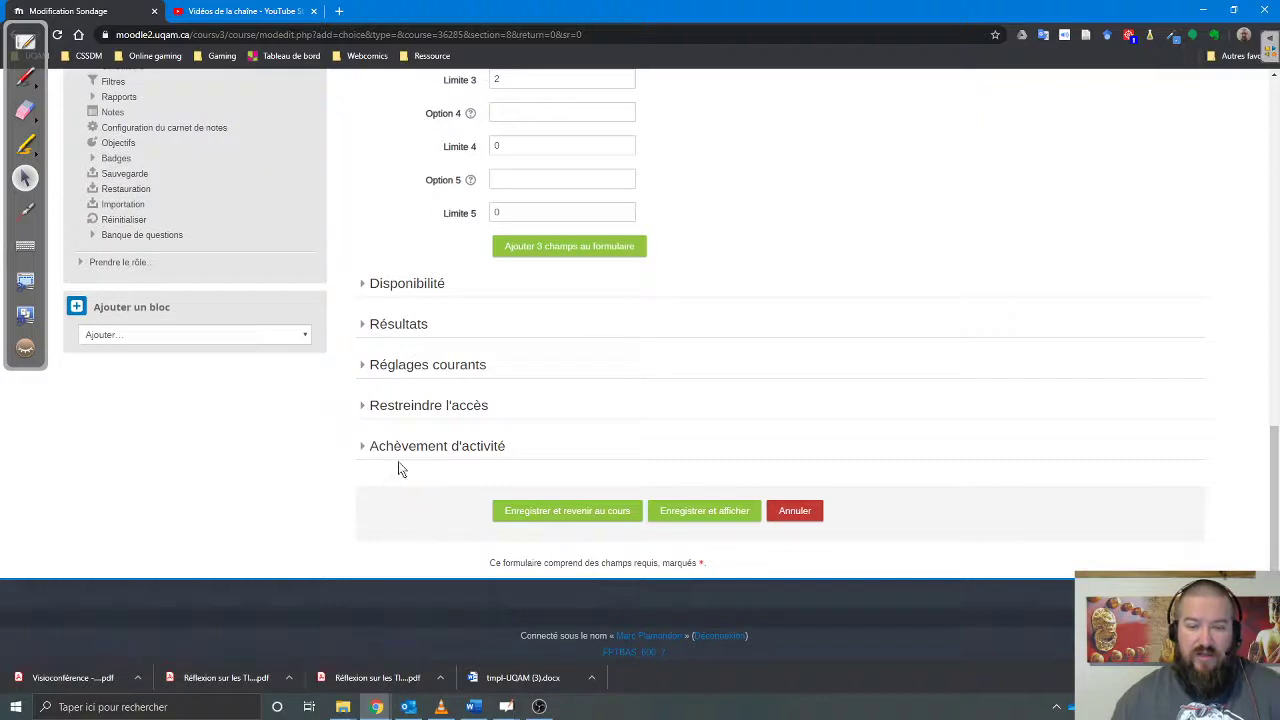
Set Suivi d'achèvement to "Ne pas afficher l'état d'achèvement" and save and display the survey
{"action": "left_click", "coordinate": [451, 446]}
{"action": "scroll", "coordinate": [520, 420], "scroll_direction": "down", "scroll_amount": 2}
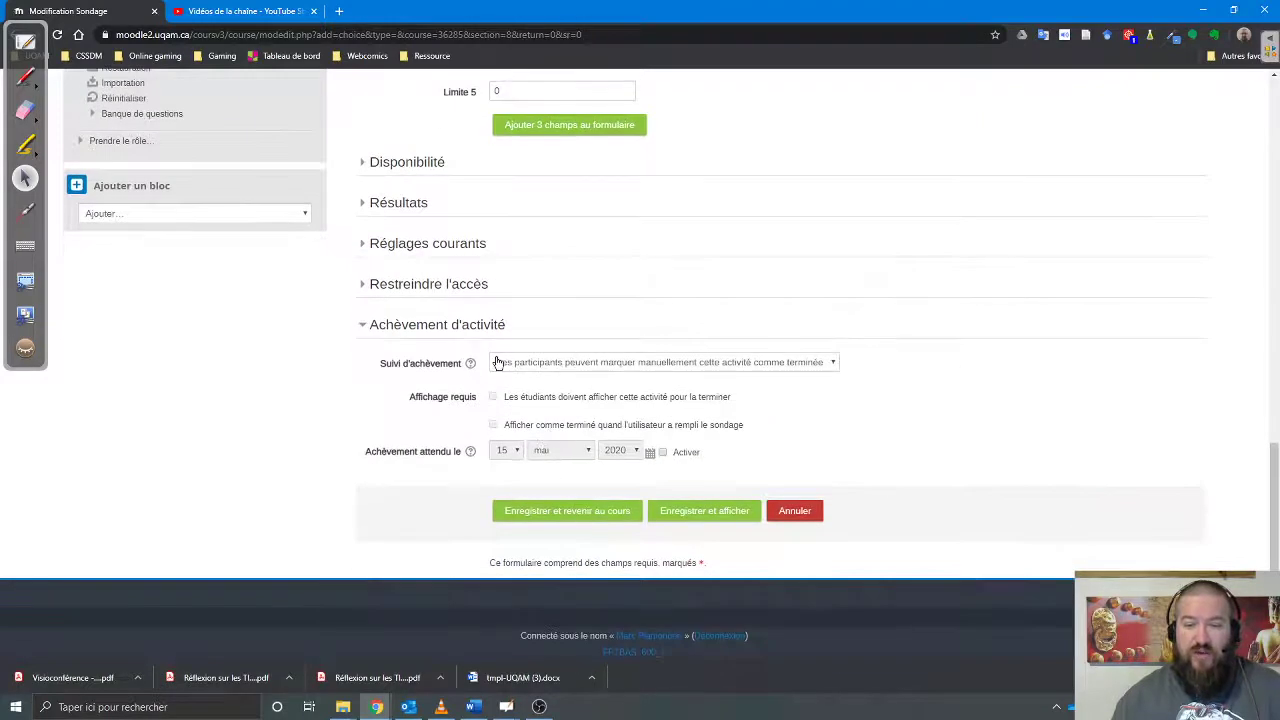
{"action": "left_click", "coordinate": [498, 363]}
{"action": "left_click", "coordinate": [508, 380]}
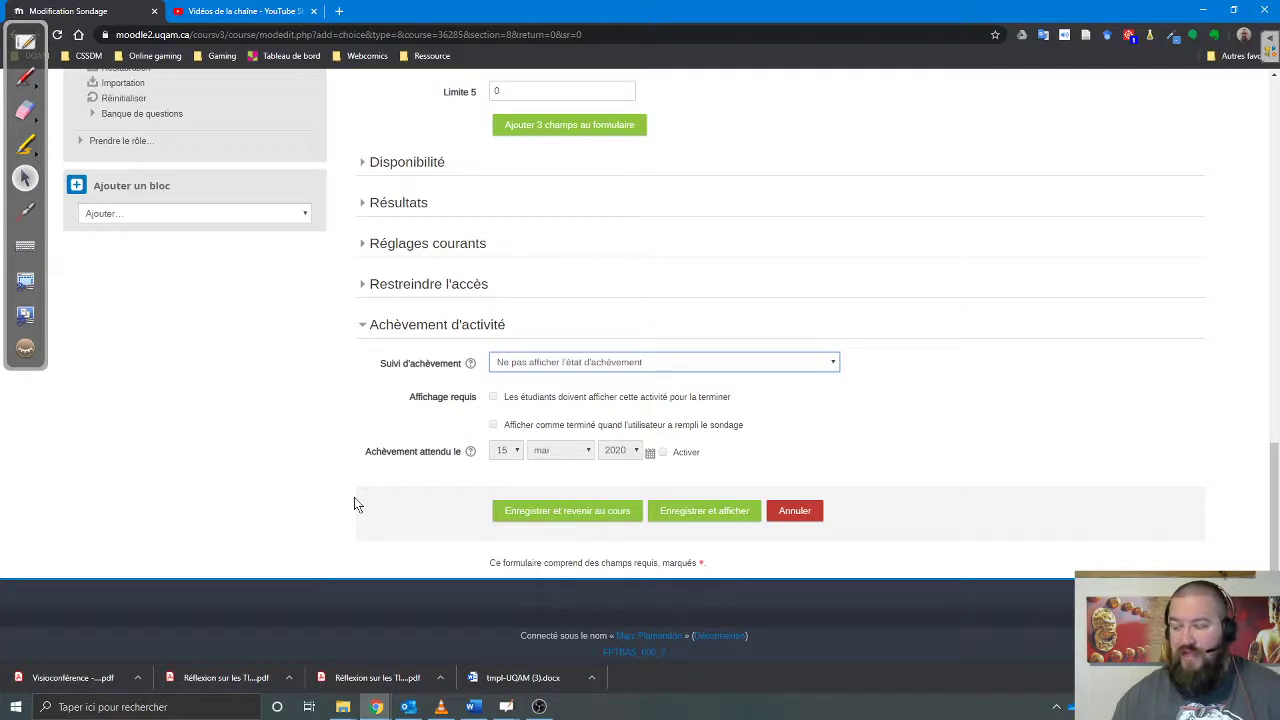
{"action": "left_click", "coordinate": [686, 520]}
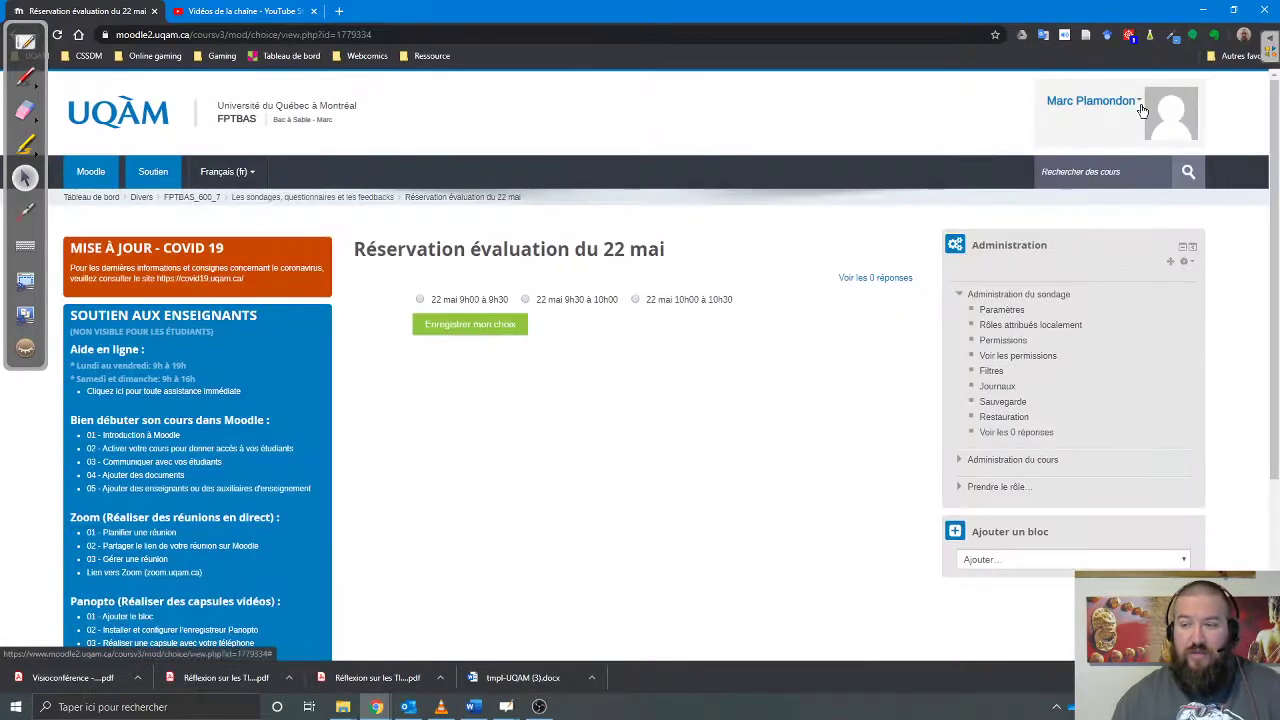
Log out of Moodle and log in again from the platform's home page
{"action": "left_click", "coordinate": [1126, 104]}
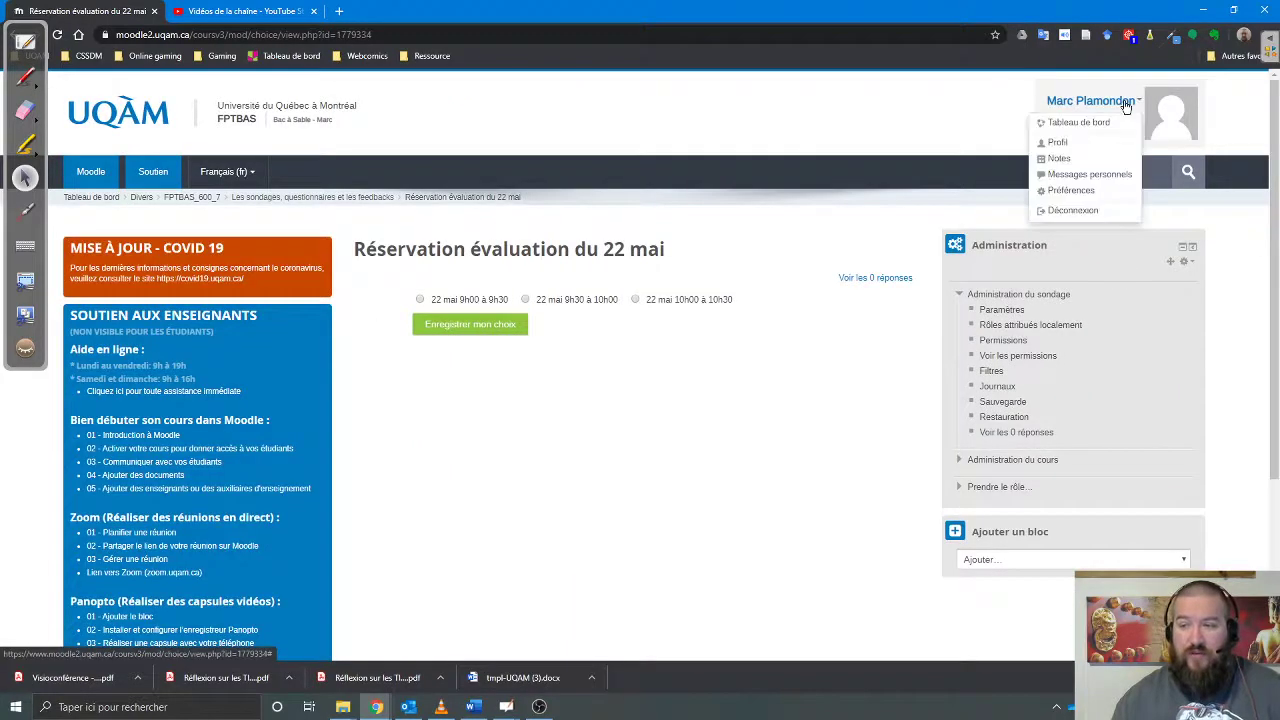
{"action": "left_click", "coordinate": [1065, 210]}
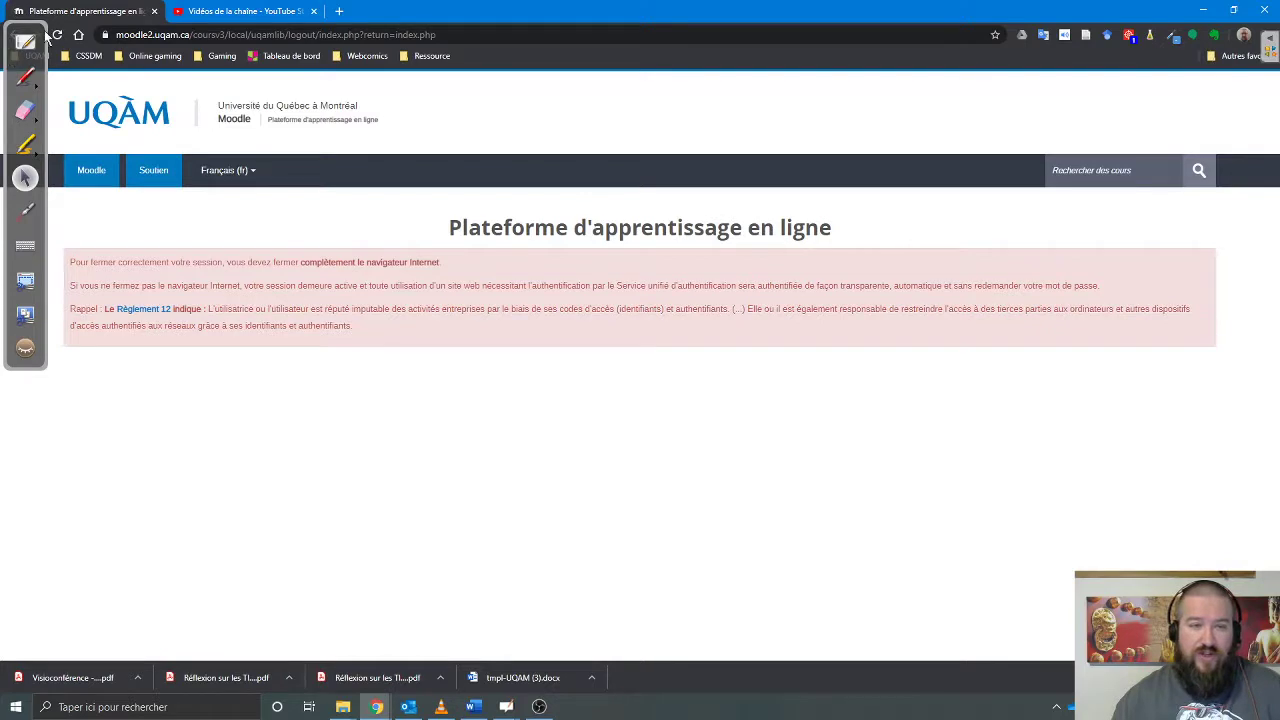
{"action": "left_click_drag", "start_coordinate": [47, 36], "coordinate": [46, 306]}
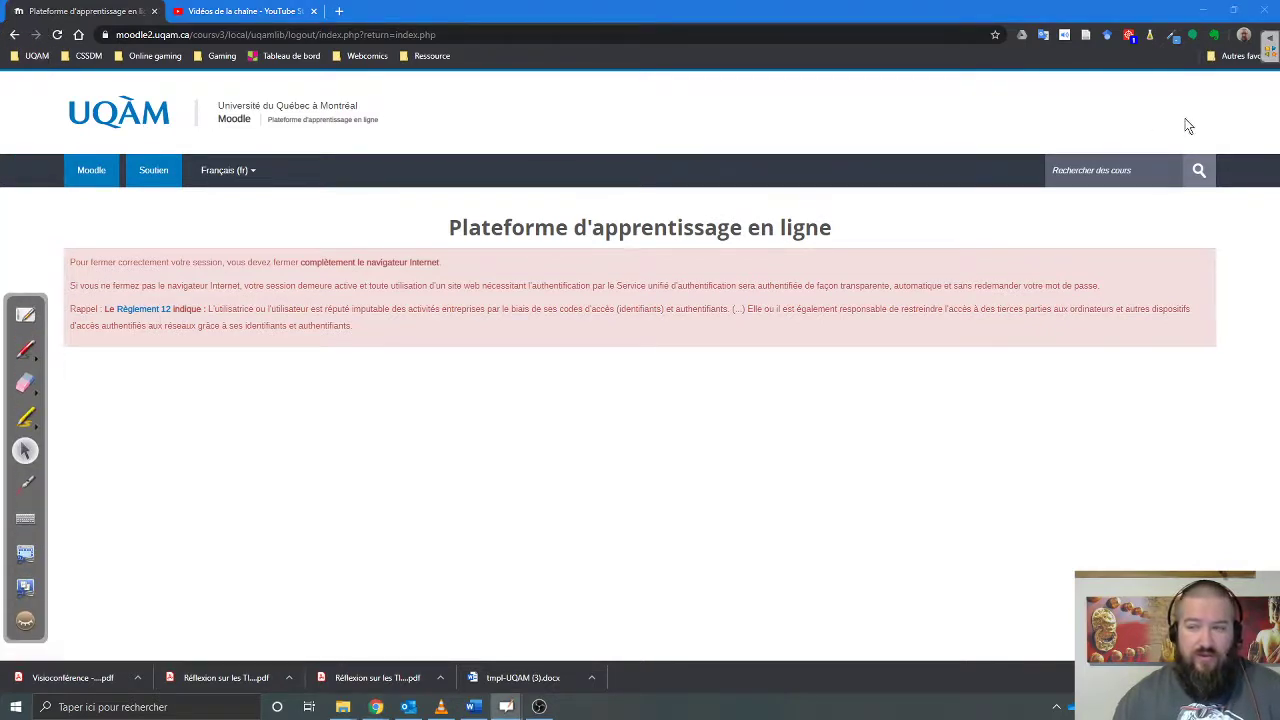
{"action": "left_click", "coordinate": [91, 170]}
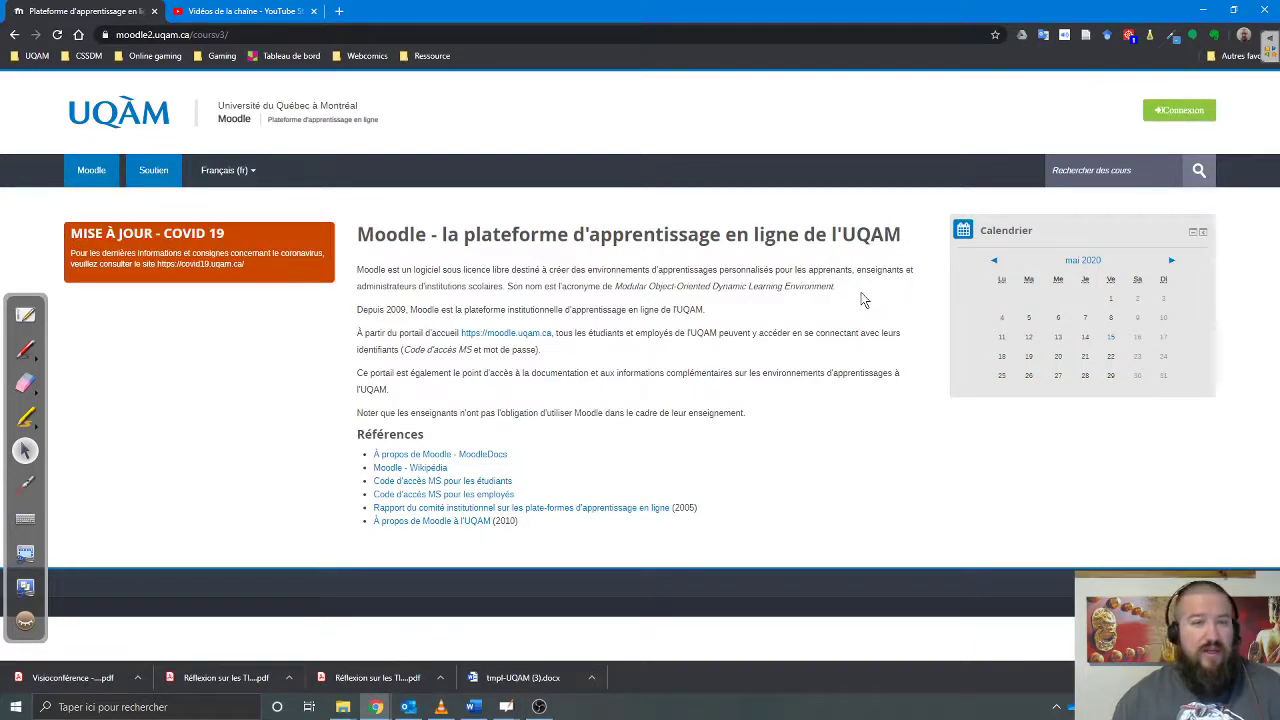
{"action": "left_click", "coordinate": [1166, 118]}
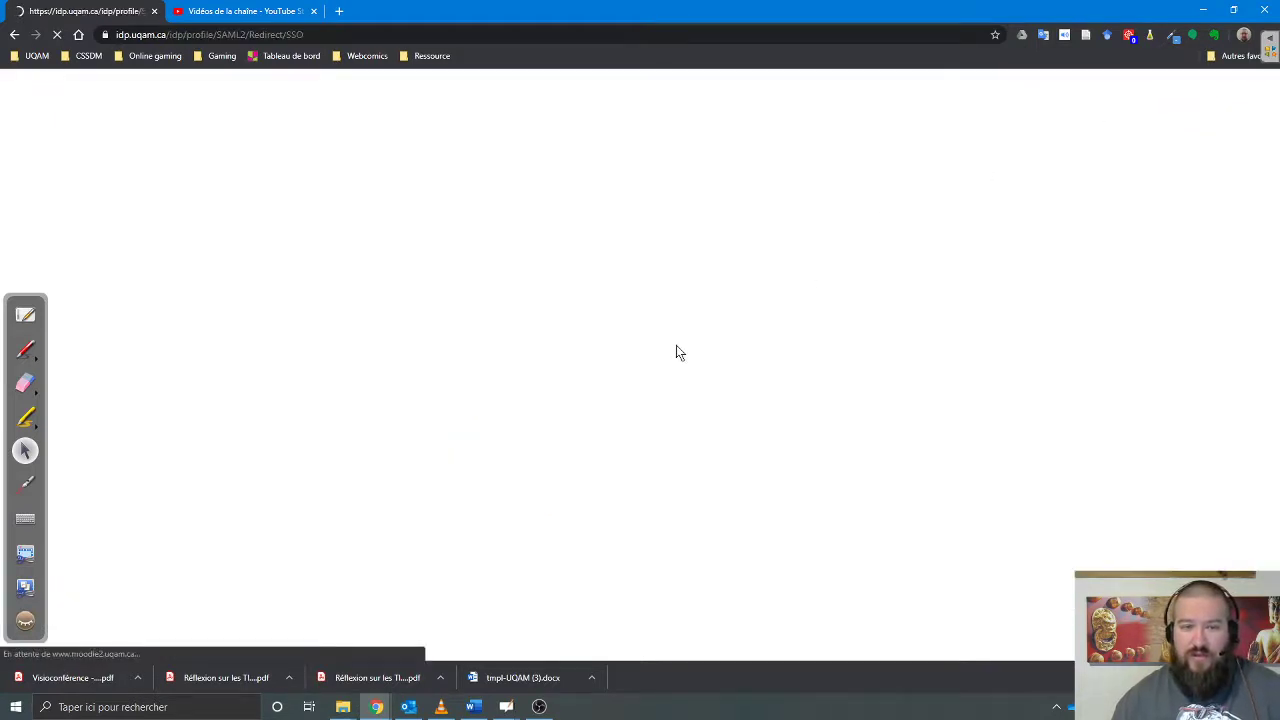
Open the Bac à Sable course from the dashboard and look over its sections
{"action": "scroll", "coordinate": [608, 391], "scroll_direction": "down", "scroll_amount": 10}
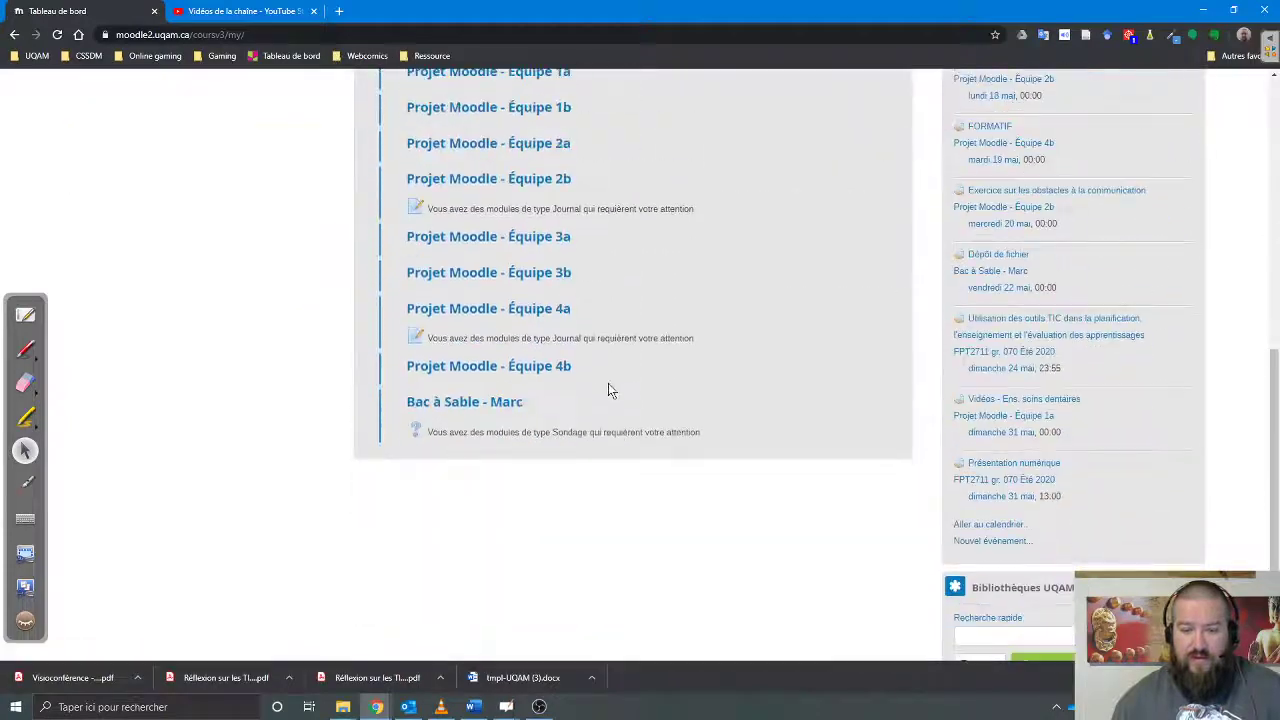
{"action": "left_click", "coordinate": [466, 403]}
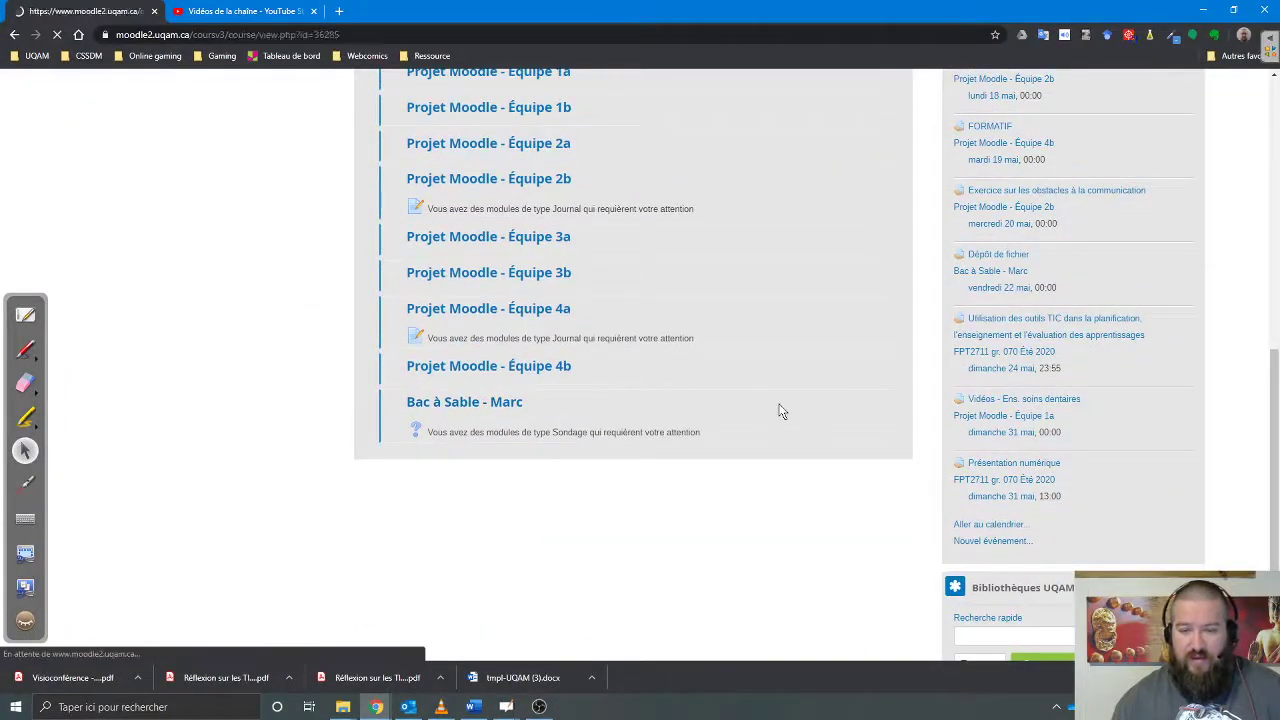
{"action": "scroll", "coordinate": [617, 398], "scroll_direction": "down", "scroll_amount": 6}
{"action": "scroll", "coordinate": [617, 398], "scroll_direction": "up", "scroll_amount": 5}
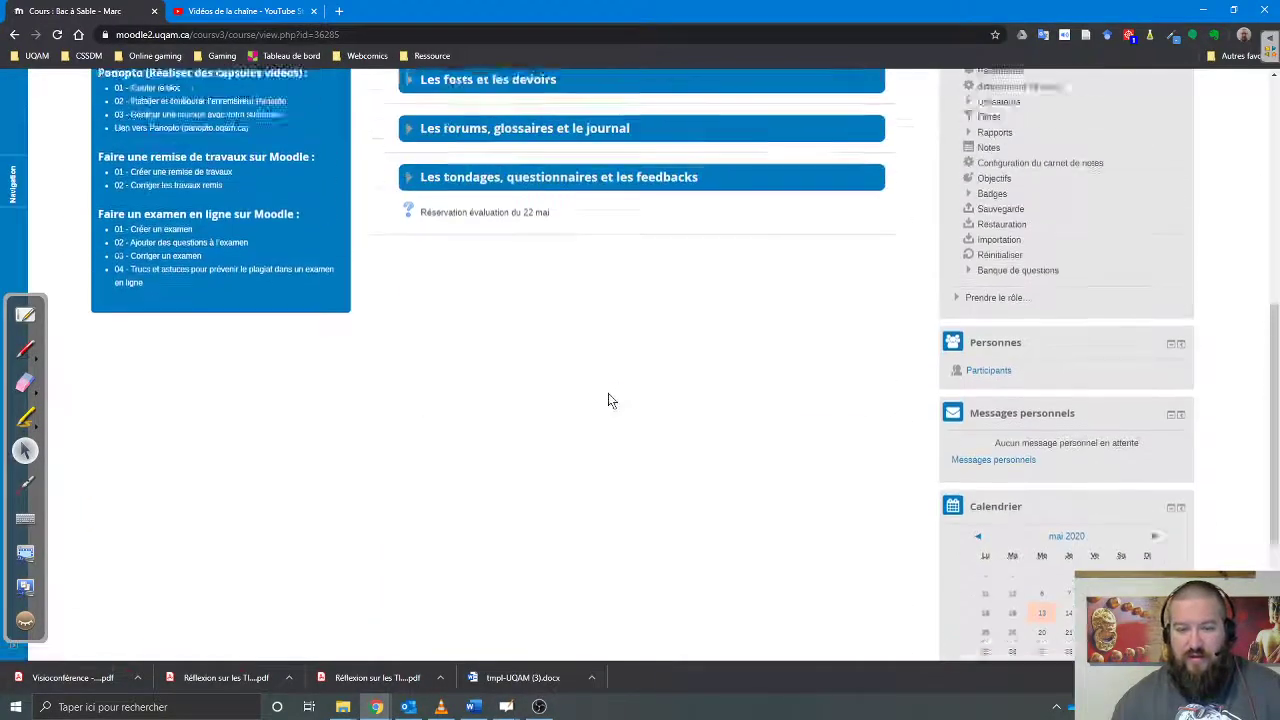
{"action": "scroll", "coordinate": [790, 399], "scroll_direction": "up", "scroll_amount": 2}
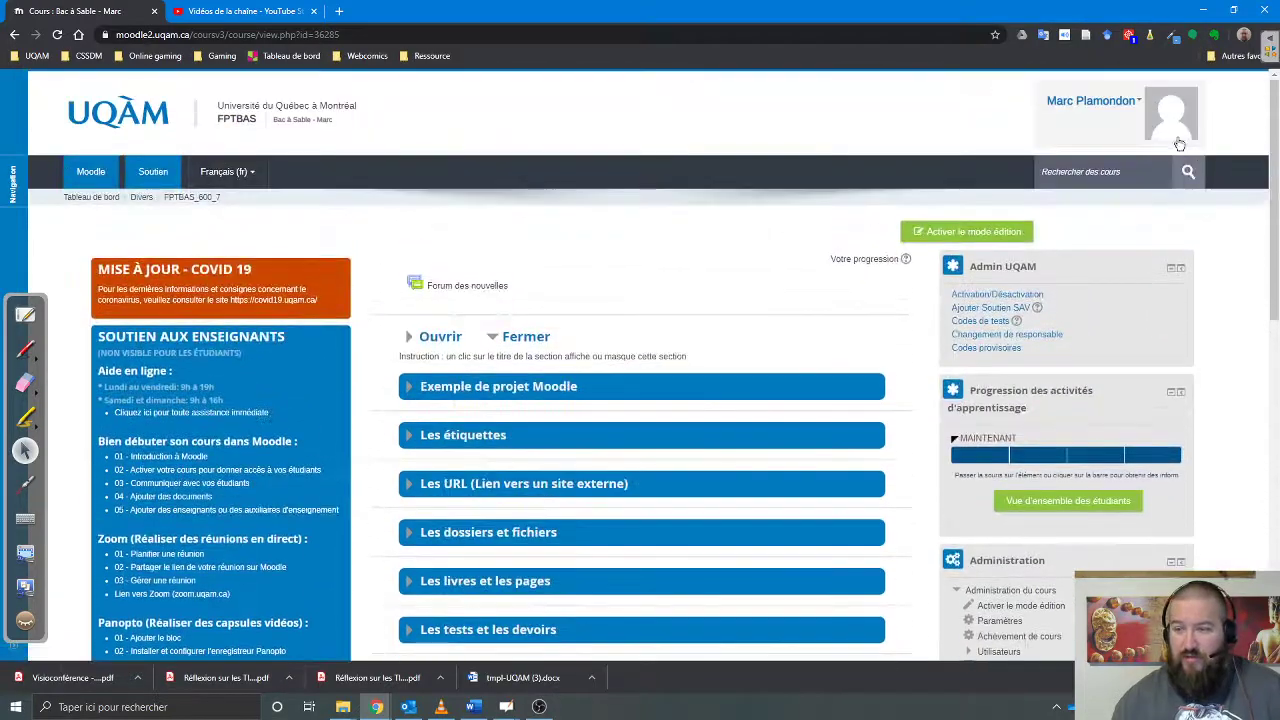
Switch to the Étudiant role in the course to view it as a student
{"action": "left_click", "coordinate": [1131, 111]}
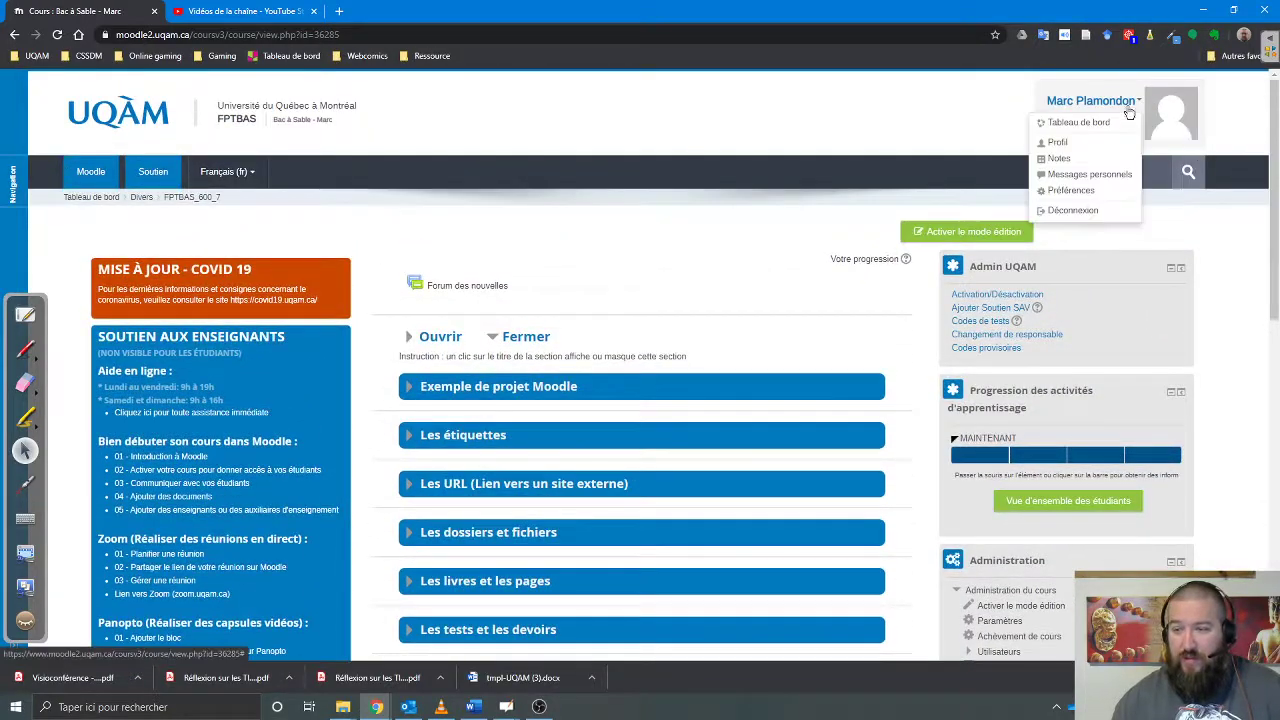
{"action": "left_click", "coordinate": [786, 304]}
{"action": "scroll", "coordinate": [790, 310], "scroll_direction": "down", "scroll_amount": 3}
{"action": "scroll", "coordinate": [809, 297], "scroll_direction": "down", "scroll_amount": 3}
{"action": "scroll", "coordinate": [900, 340], "scroll_direction": "up", "scroll_amount": 2}
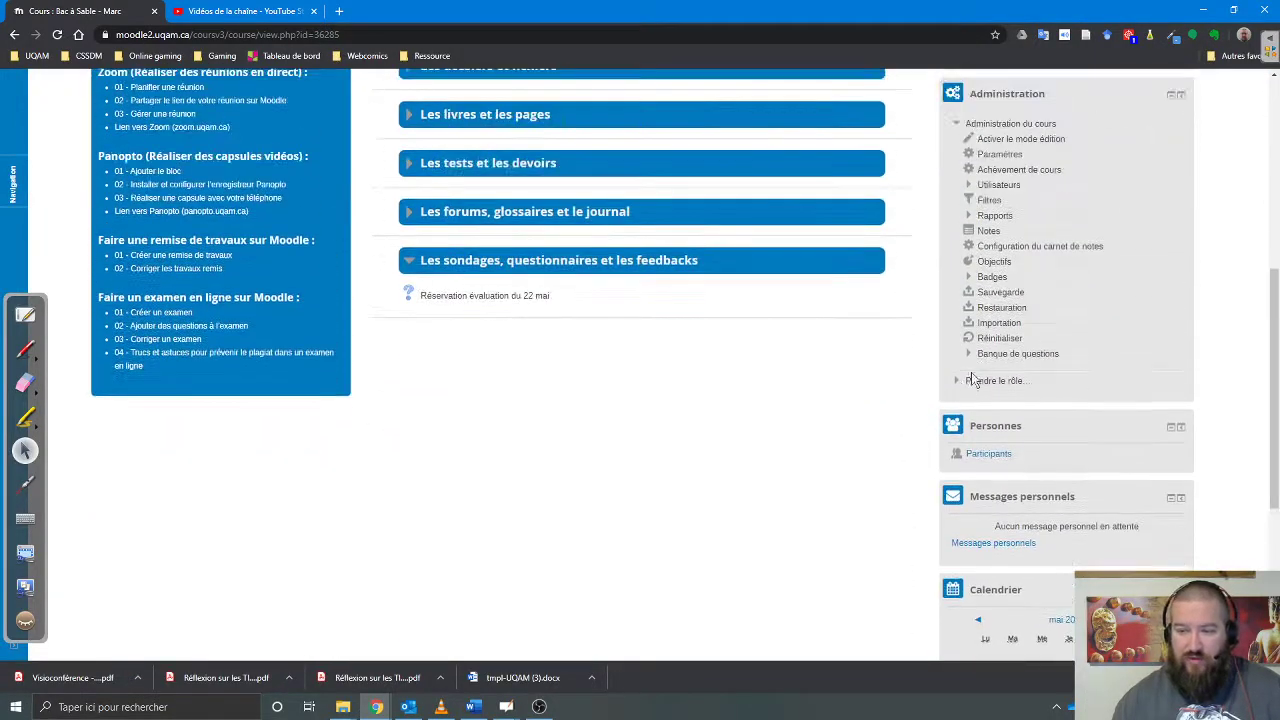
{"action": "left_click", "coordinate": [957, 382]}
{"action": "scroll", "coordinate": [960, 380], "scroll_direction": "down", "scroll_amount": 1}
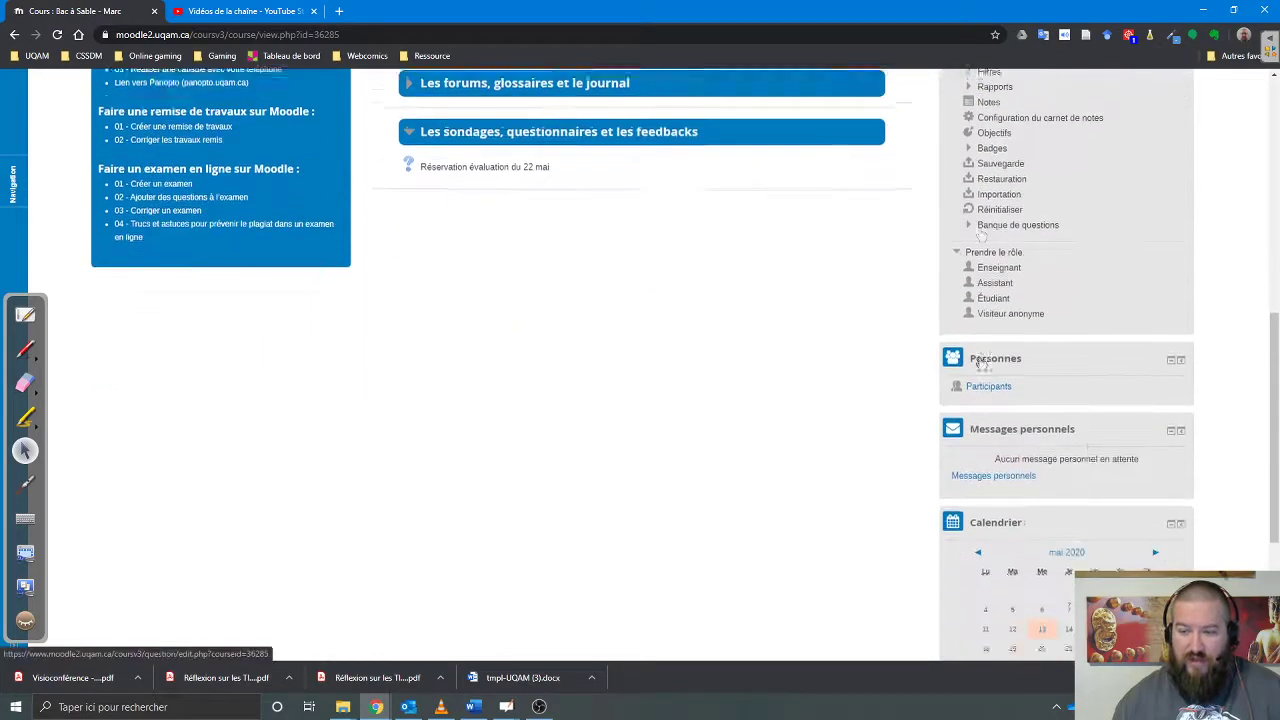
{"action": "left_click", "coordinate": [995, 296]}
Open the survey "Réservation évaluation du 22 mai" and save 22 mai 9h30 à 10h00 as the choice
{"action": "scroll", "coordinate": [706, 350], "scroll_direction": "down", "scroll_amount": 2}
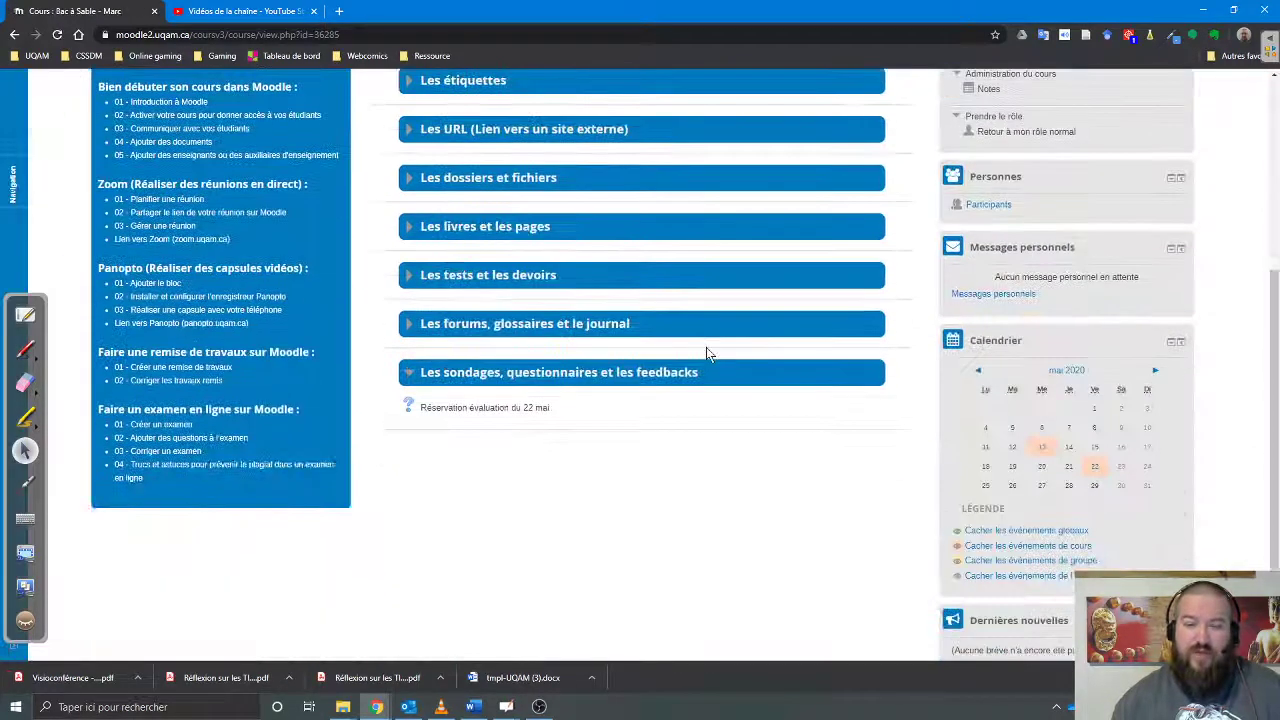
{"action": "left_click", "coordinate": [486, 408]}
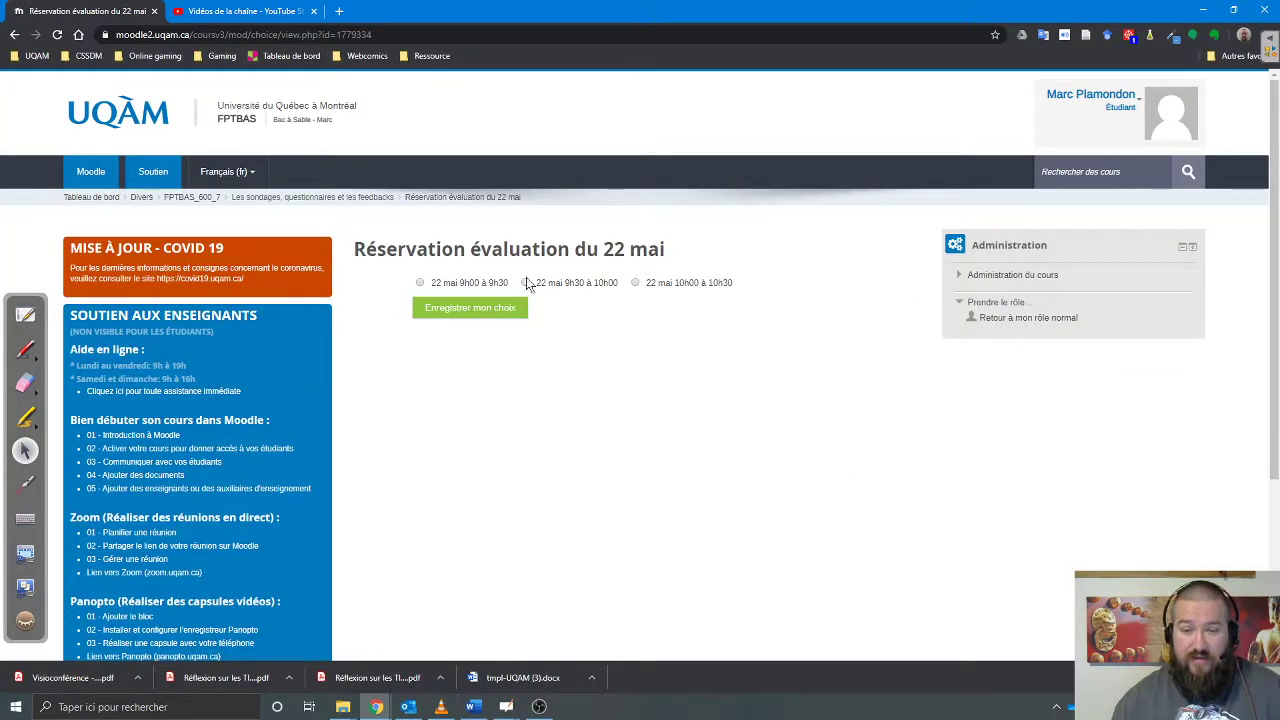
{"action": "left_click", "coordinate": [474, 312]}
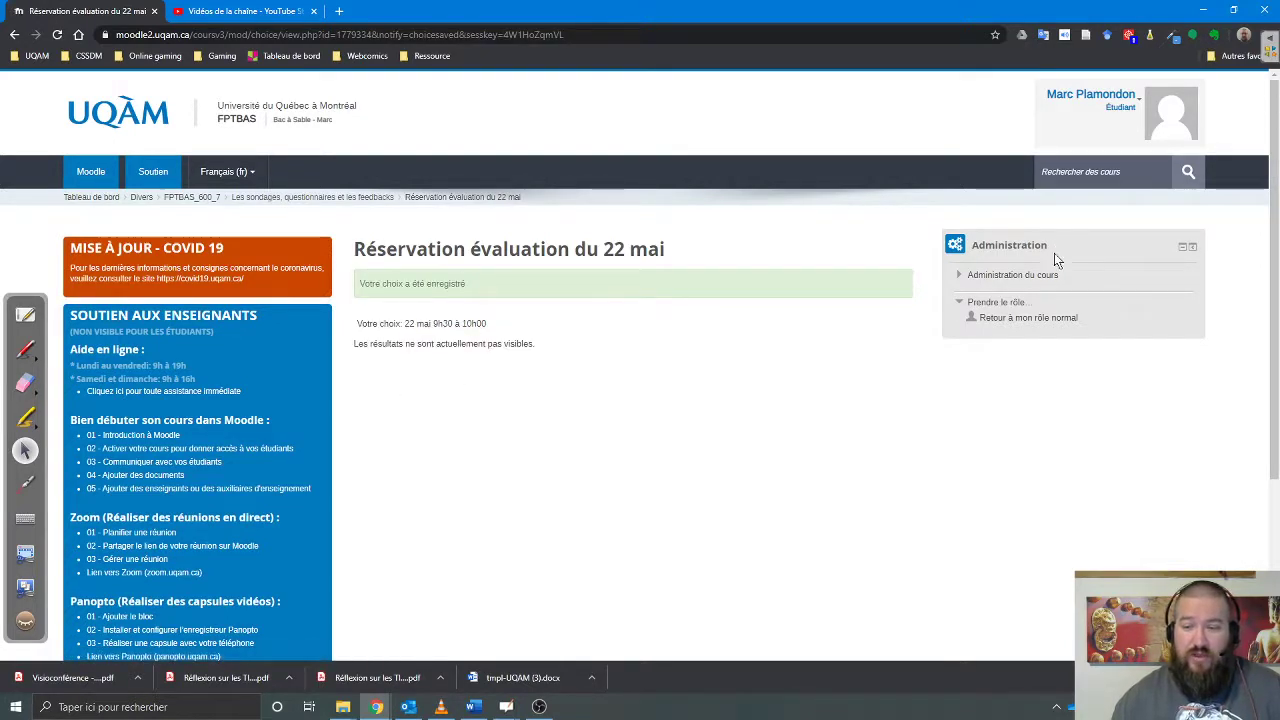
Return to the course page and reopen the survey to check the recorded choice
{"action": "left_click", "coordinate": [185, 198]}
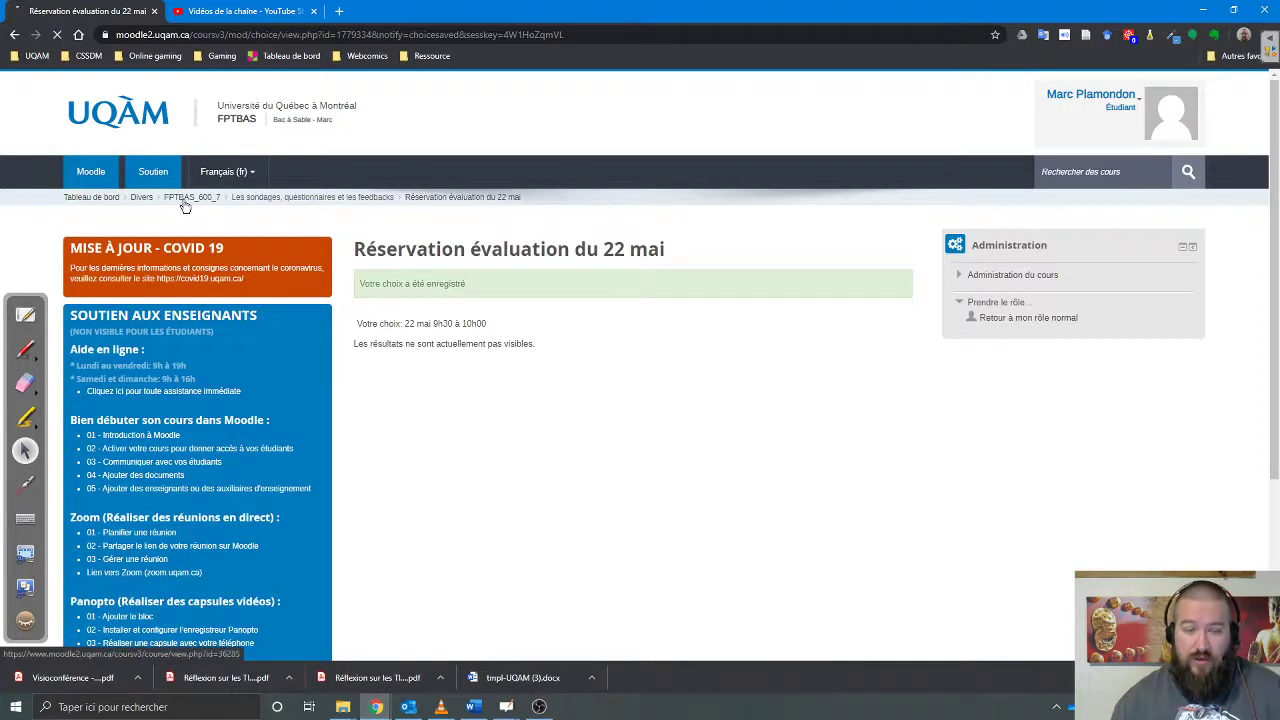
{"action": "scroll", "coordinate": [591, 311], "scroll_direction": "down", "scroll_amount": 5}
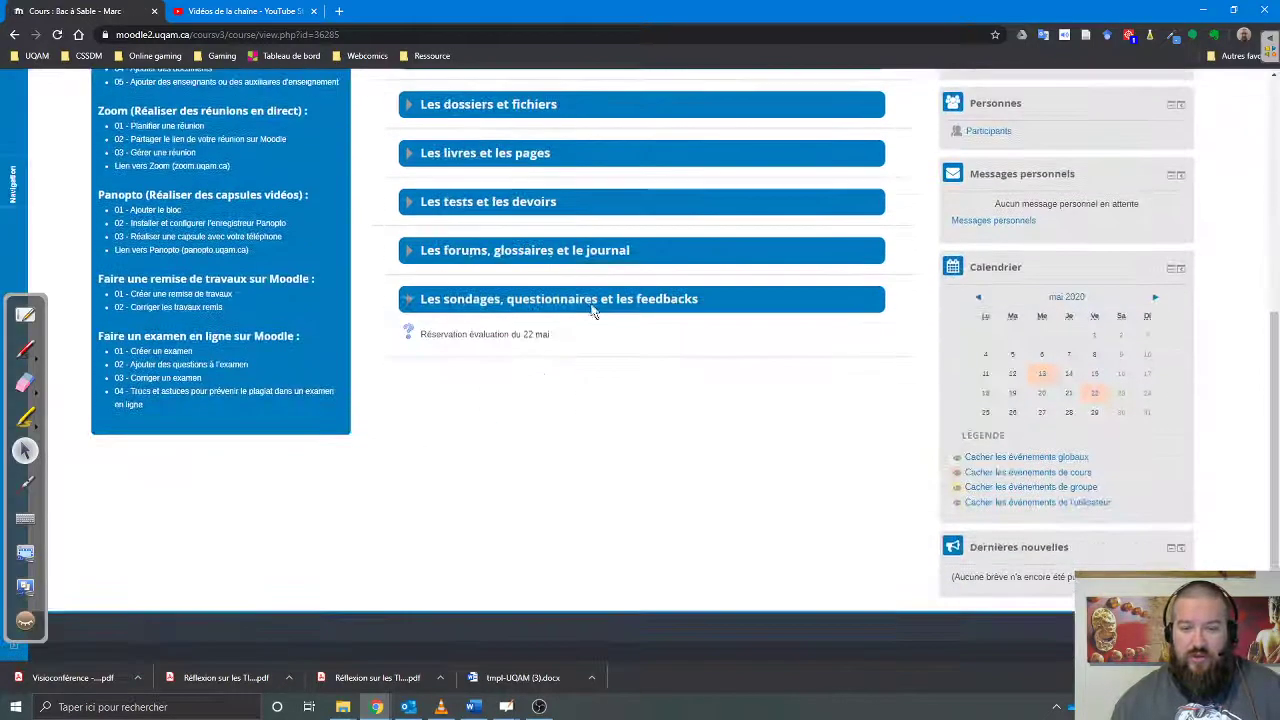
{"action": "left_click", "coordinate": [505, 336]}
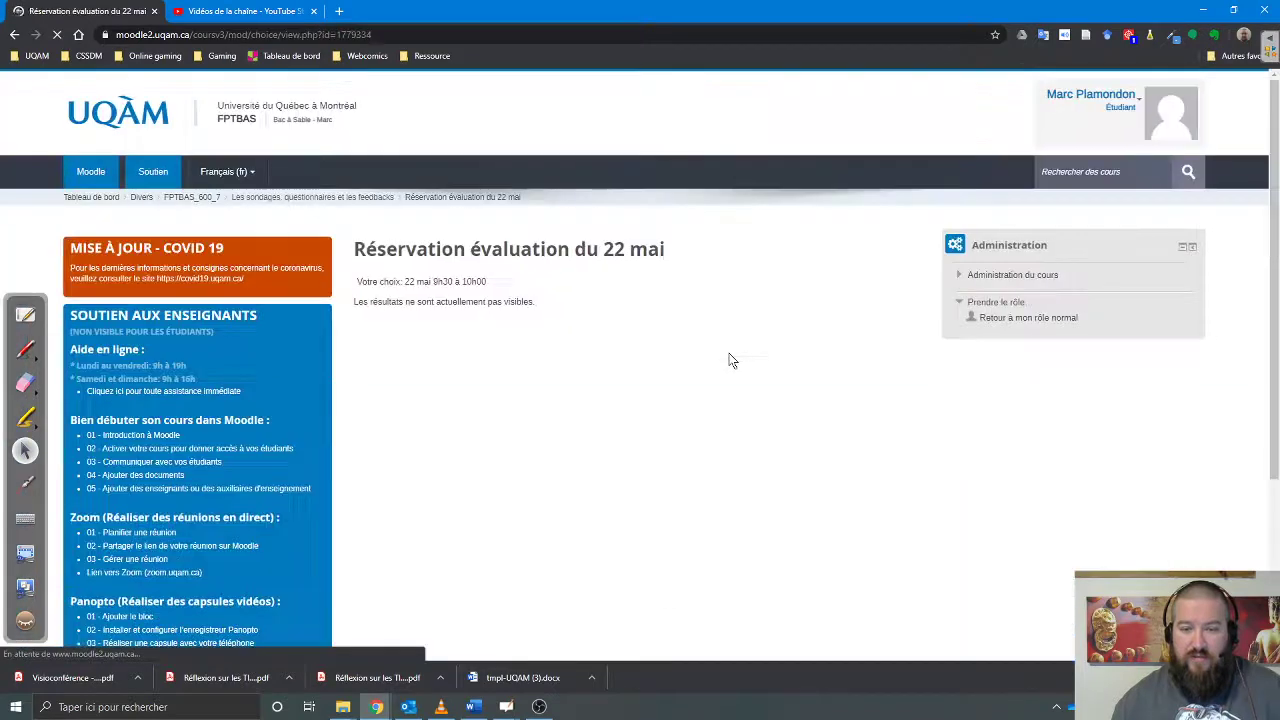
{"action": "left_click_drag", "start_coordinate": [357, 281], "coordinate": [490, 284]}
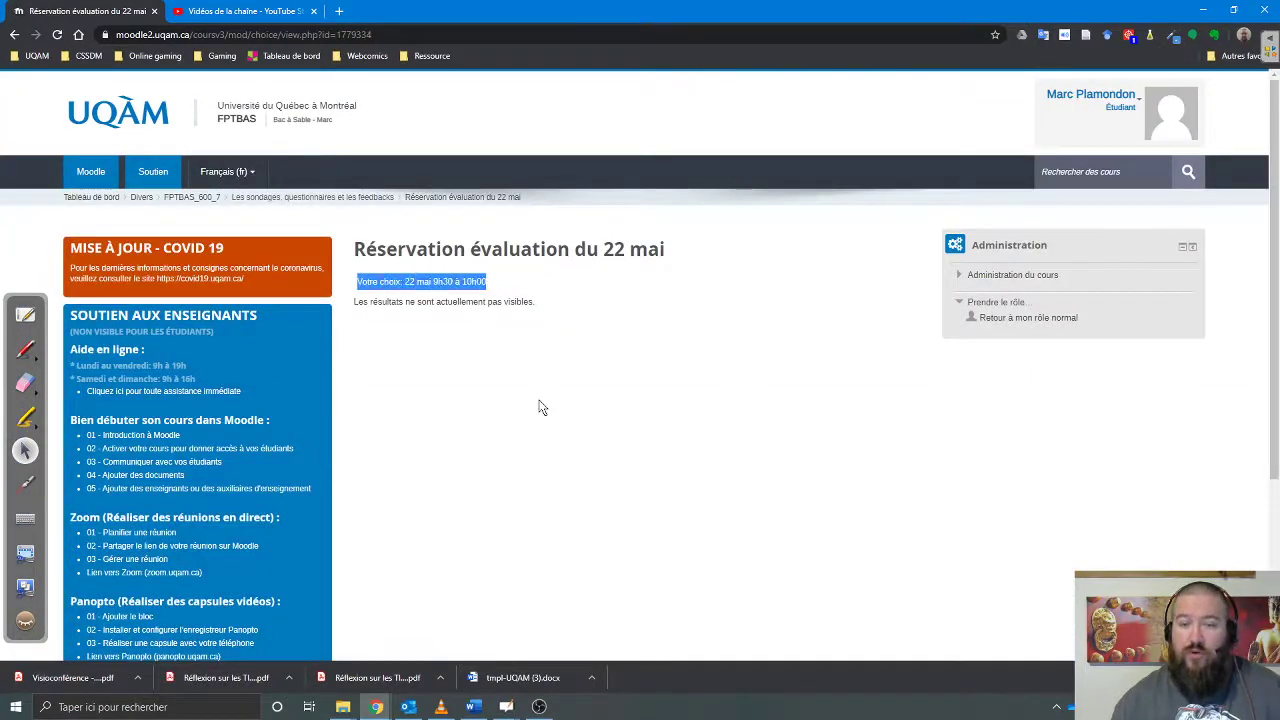
Open a private browsing window and go to UQAM's Moodle portal
{"action": "left_click", "coordinate": [1268, 34]}
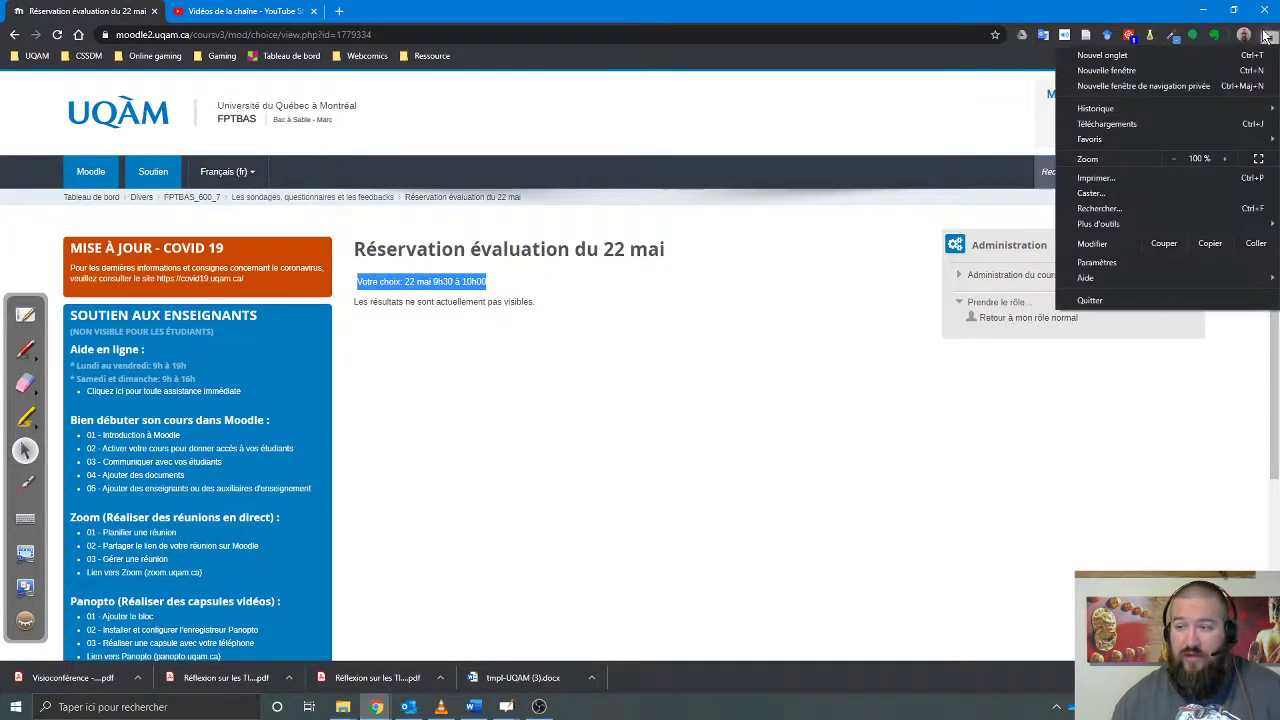
{"action": "left_click", "coordinate": [1170, 90]}
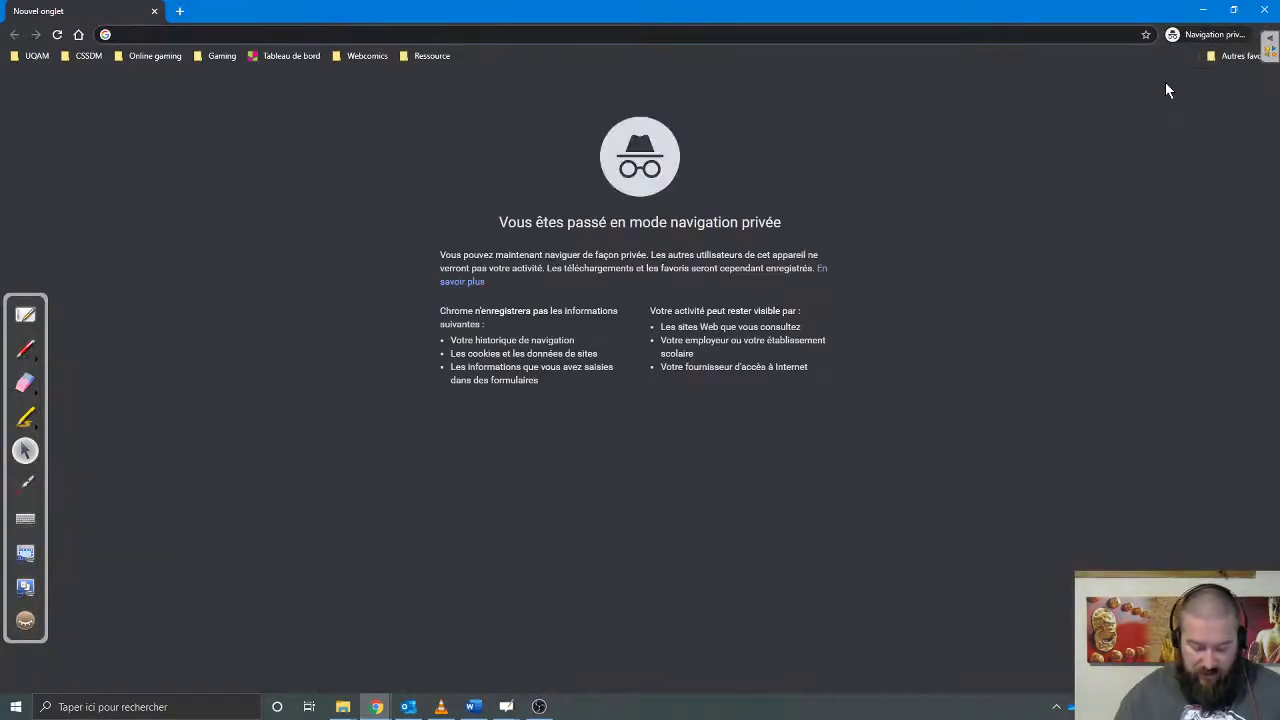
{"action": "type", "text": "moodle"}
{"action": "key", "text": "Return"}
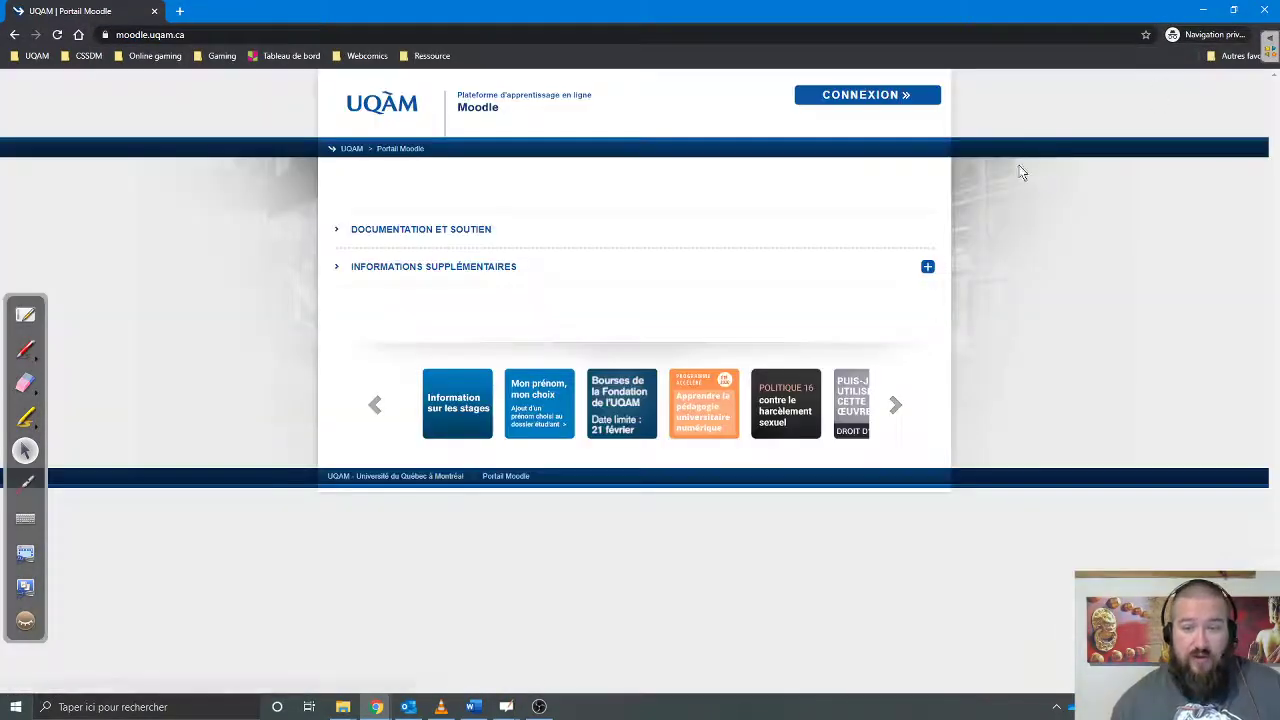
Log in to Moodle with another saved account, filling in the user code and the account password
{"action": "left_click", "coordinate": [867, 94]}
{"action": "left_click", "coordinate": [635, 215]}
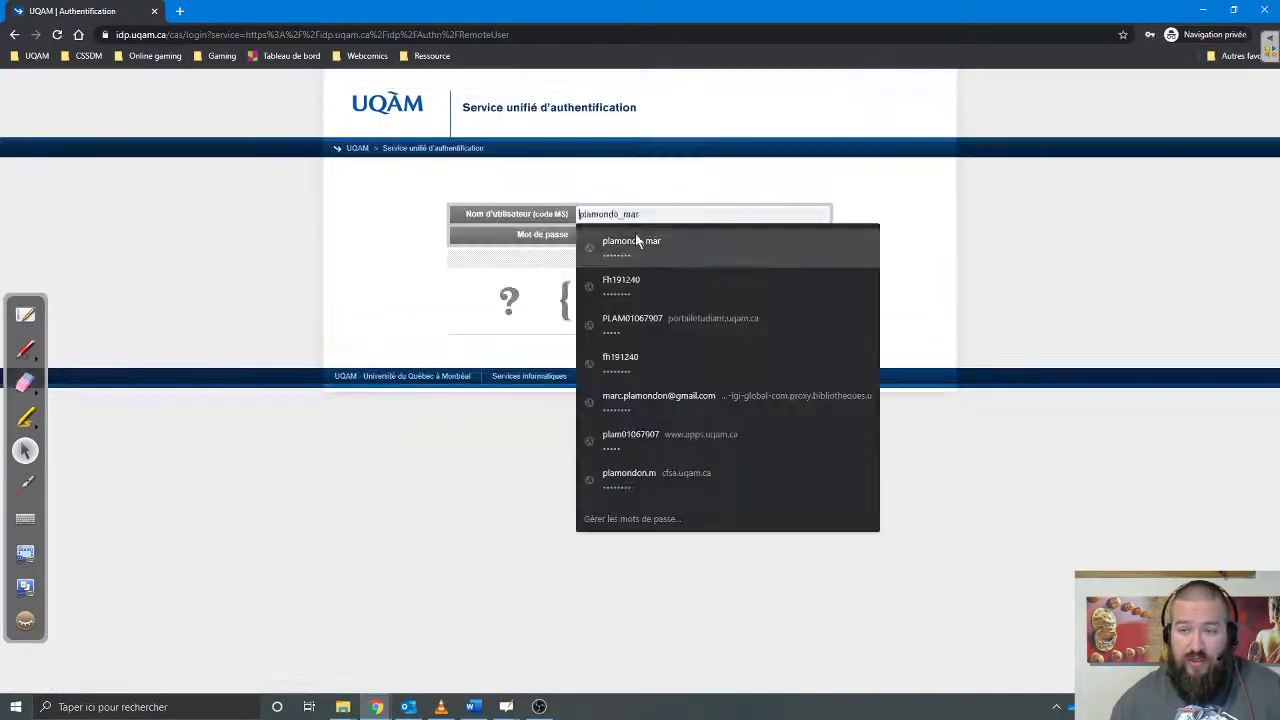
{"action": "left_click", "coordinate": [615, 352]}
{"action": "left_click", "coordinate": [785, 262]}
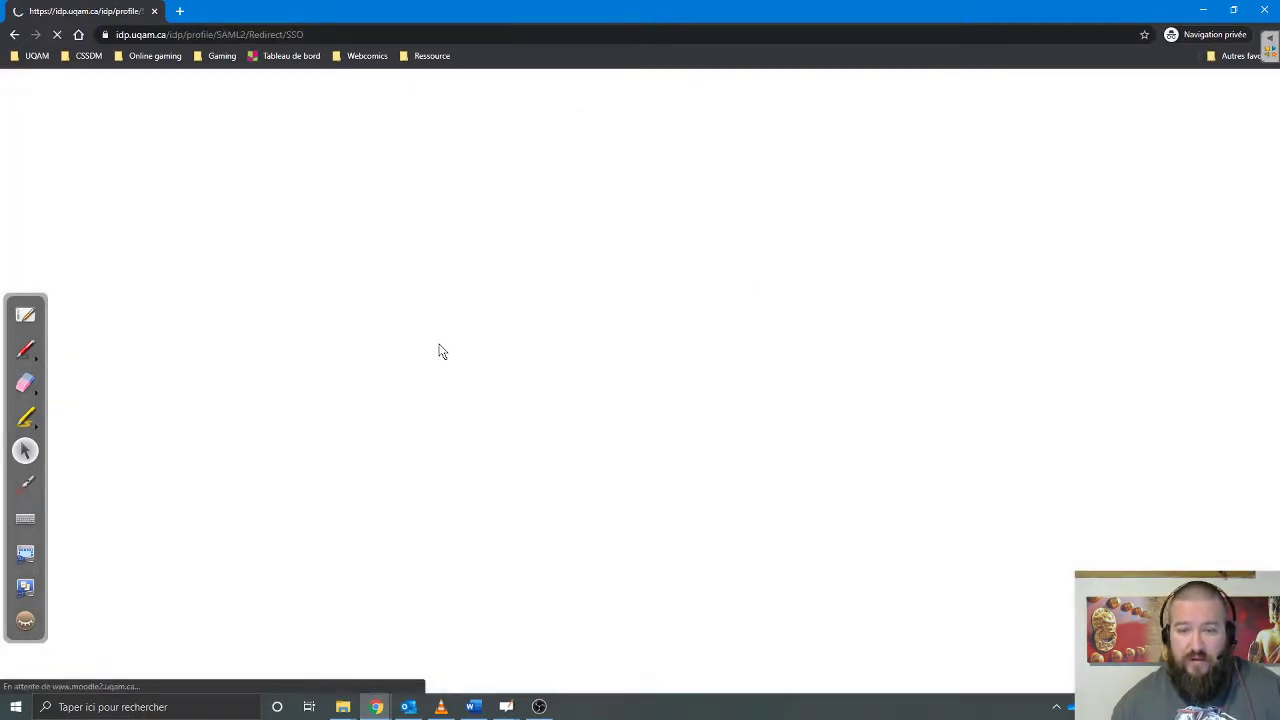
Open the Bac à Sable course and its survey "Réservation évaluation du 22 mai" under "Les sondages, questionnaires et les feedbacks"
{"action": "scroll", "coordinate": [438, 346], "scroll_direction": "down", "scroll_amount": 15}
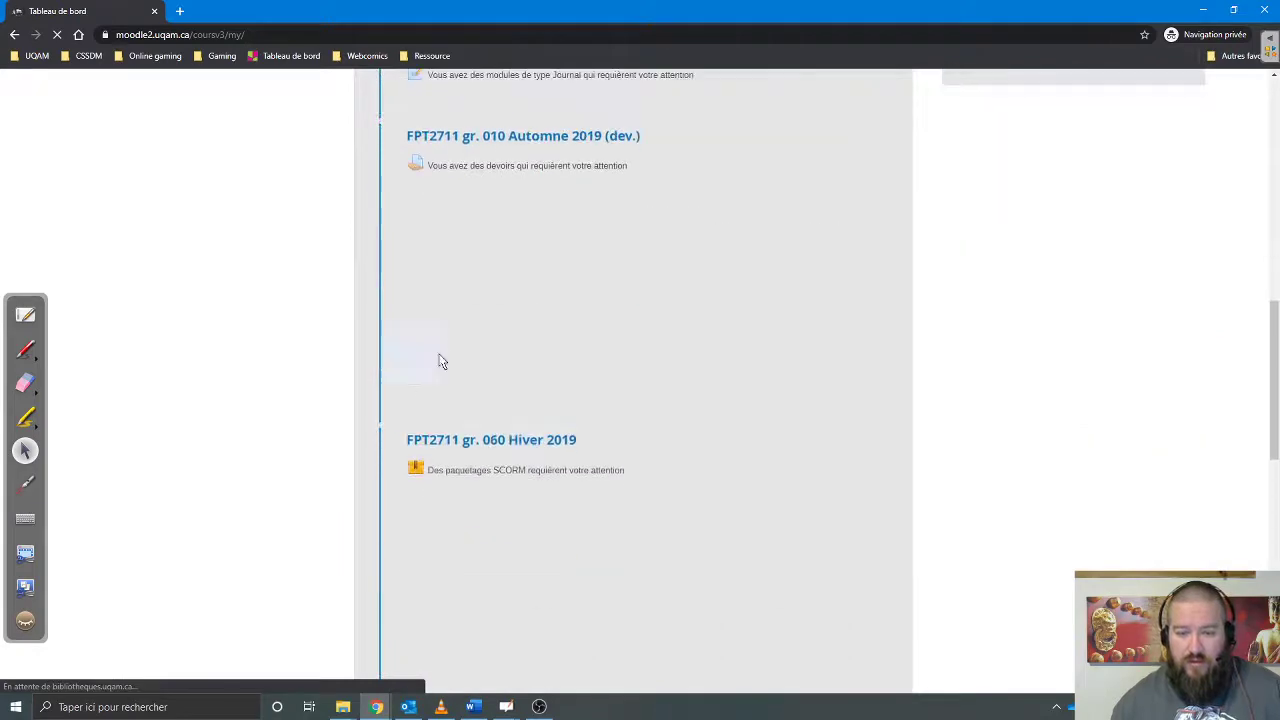
{"action": "left_click", "coordinate": [472, 169]}
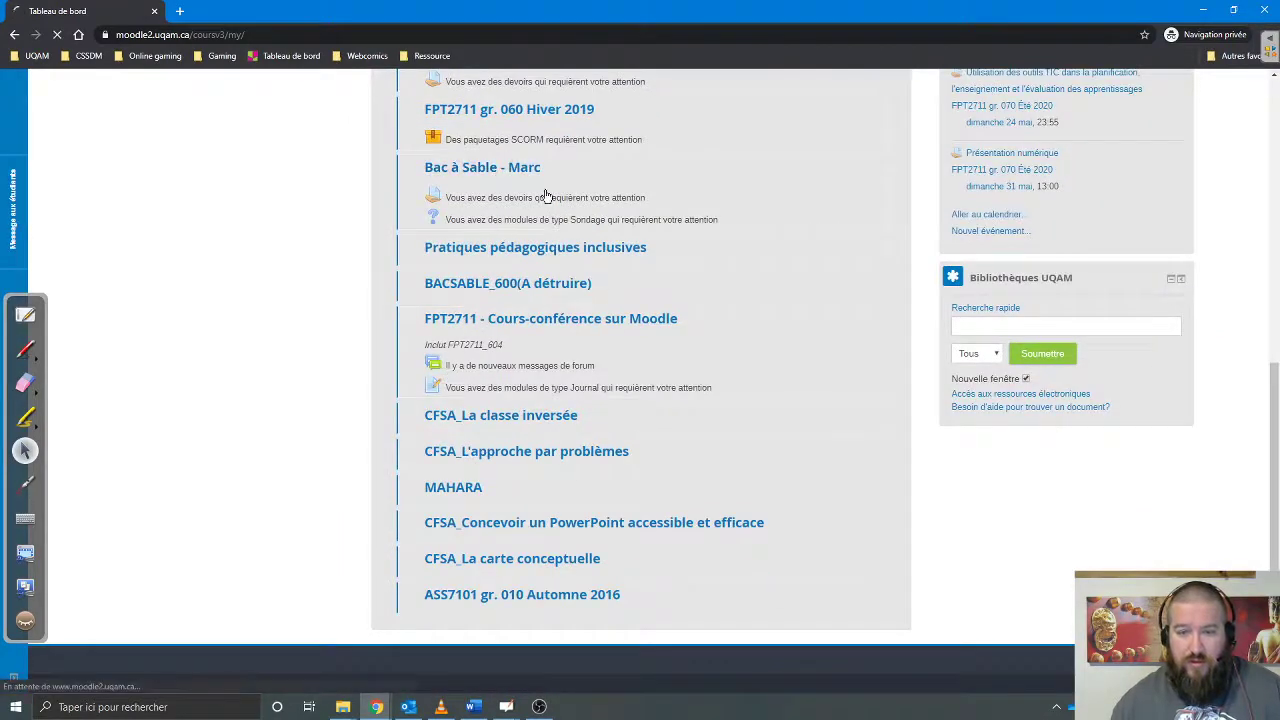
{"action": "scroll", "coordinate": [349, 287], "scroll_direction": "down", "scroll_amount": 3}
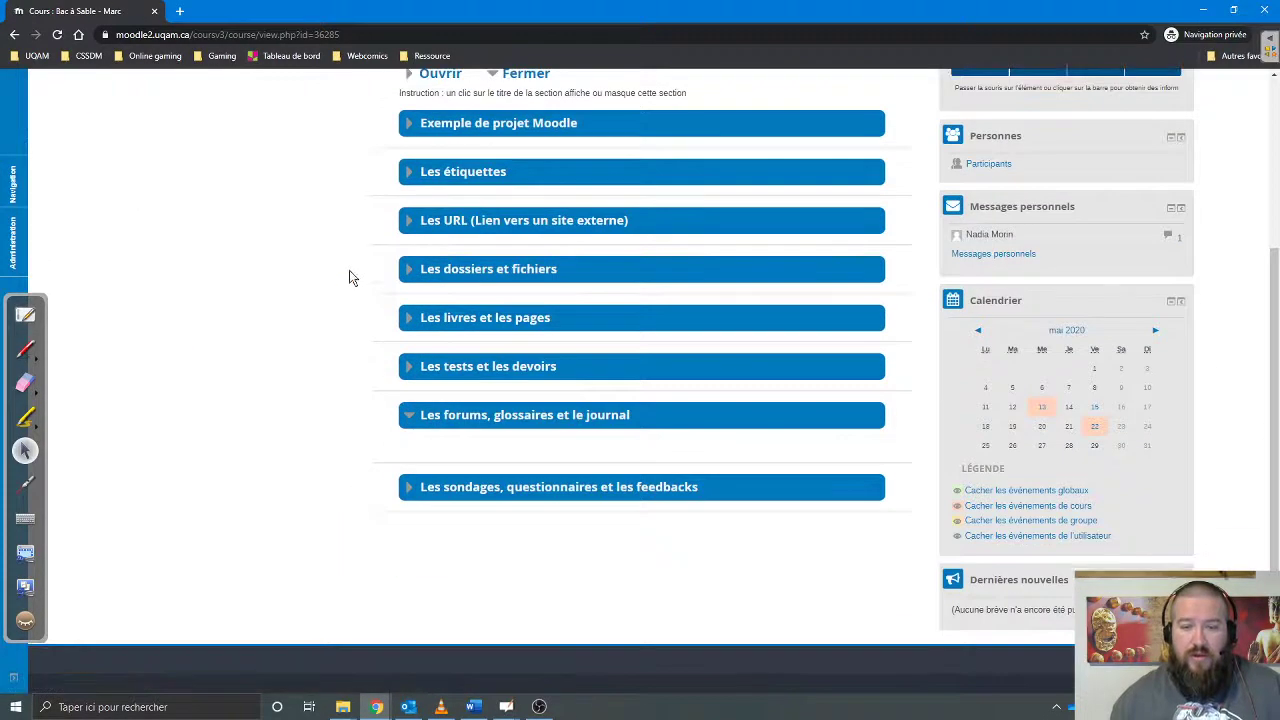
{"action": "left_click", "coordinate": [431, 495]}
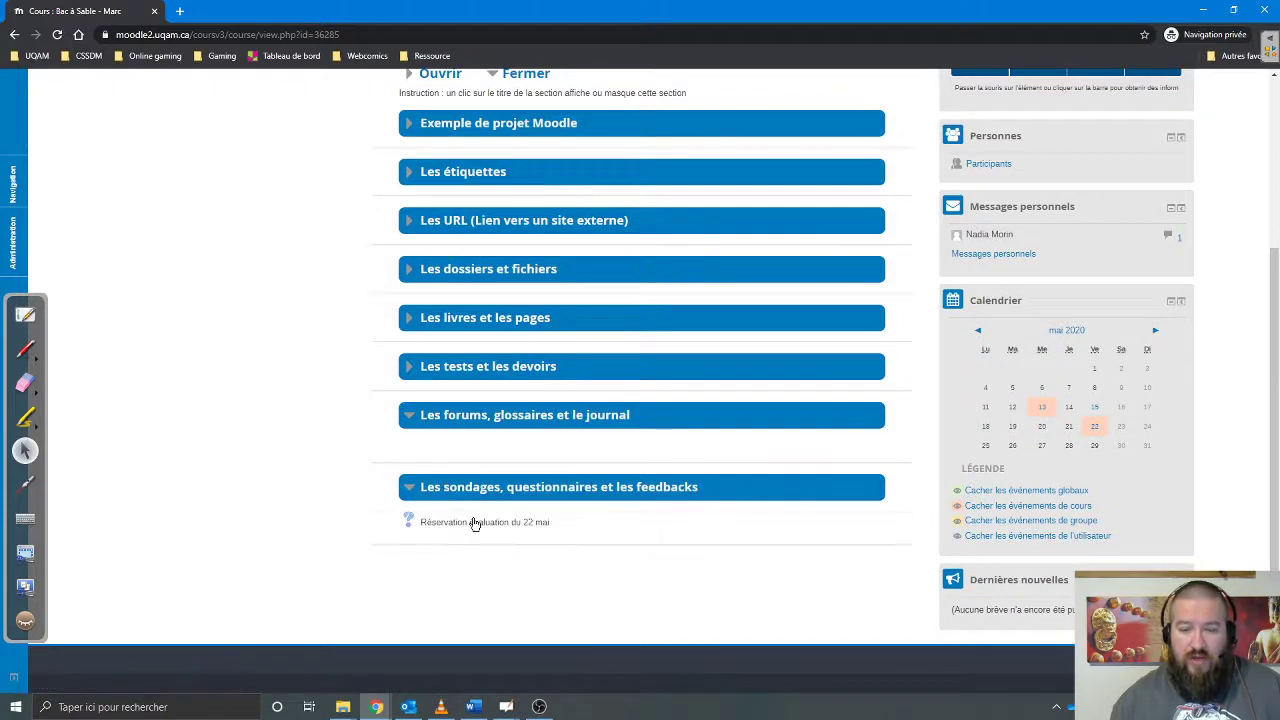
{"action": "left_click", "coordinate": [472, 522]}
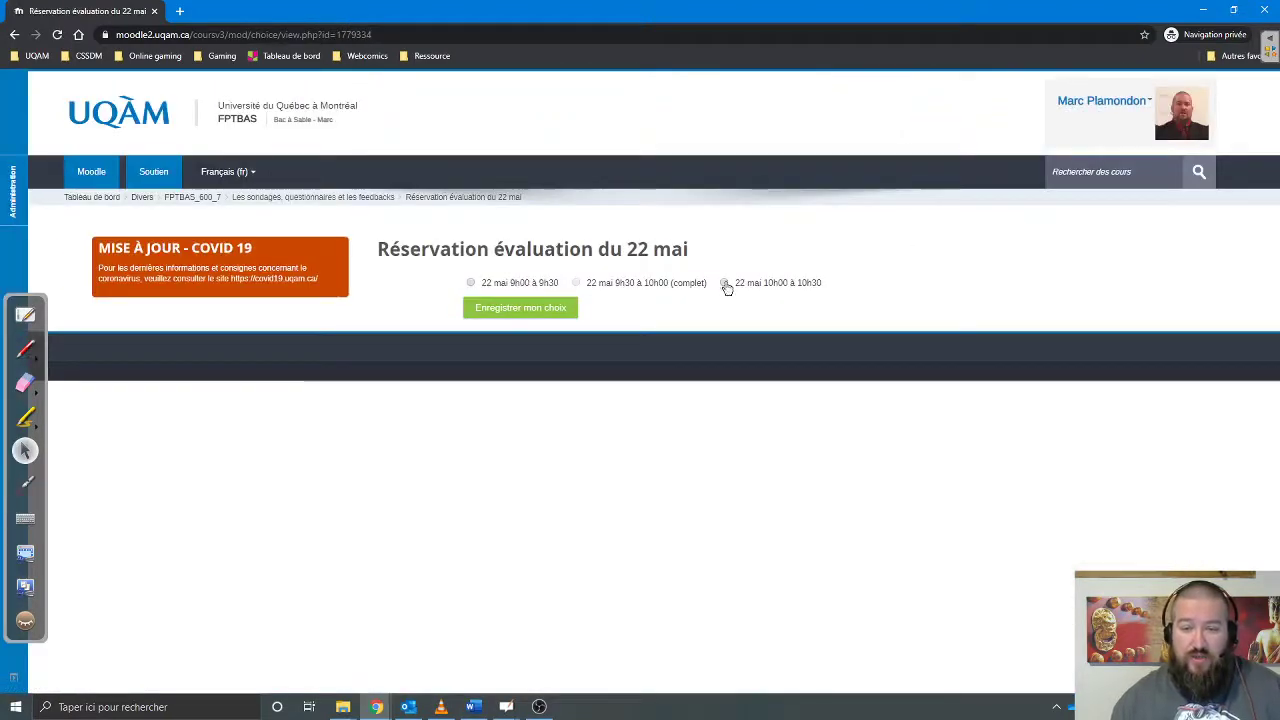
Select the 22 mai 10h00 à 10h30 slot, mark the full slot on screen, and save the choice
{"action": "left_click", "coordinate": [724, 285]}
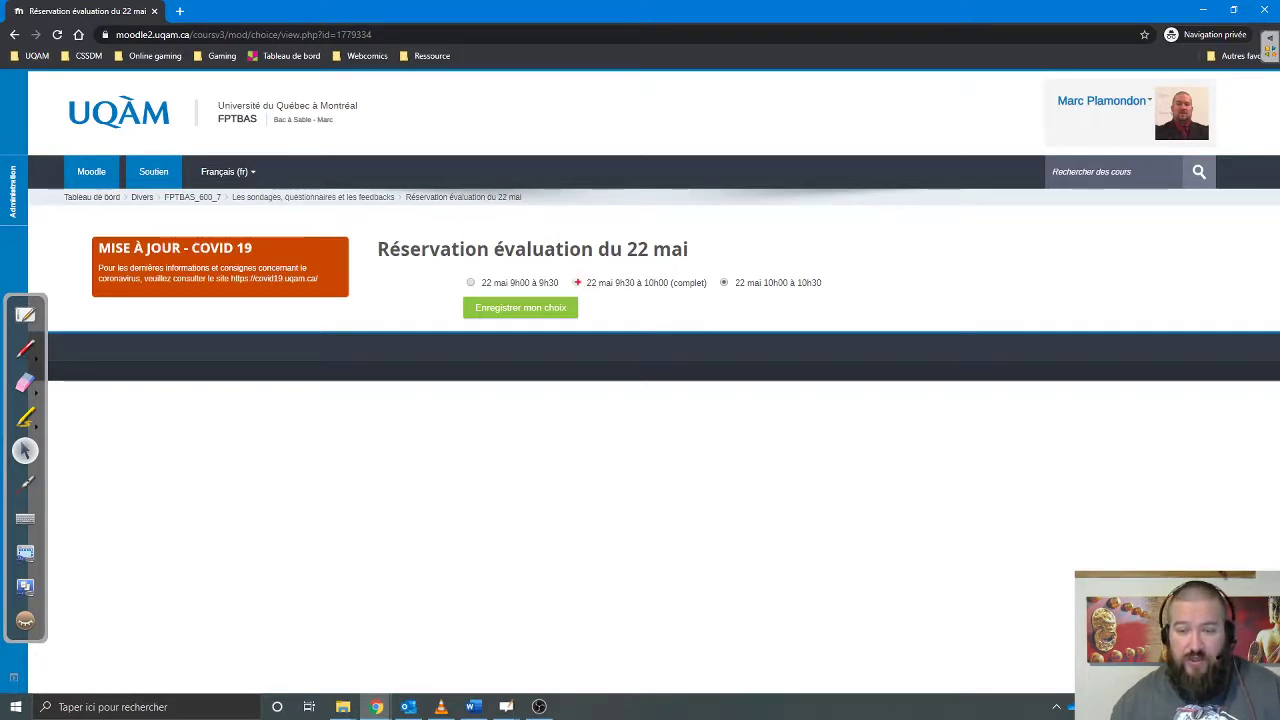
{"action": "mouse_move", "coordinate": [575, 281]}
{"action": "left_mouse_down"}
{"action": "mouse_move", "coordinate": [720, 291]}
{"action": "mouse_move", "coordinate": [689, 312]}
{"action": "left_mouse_up"}
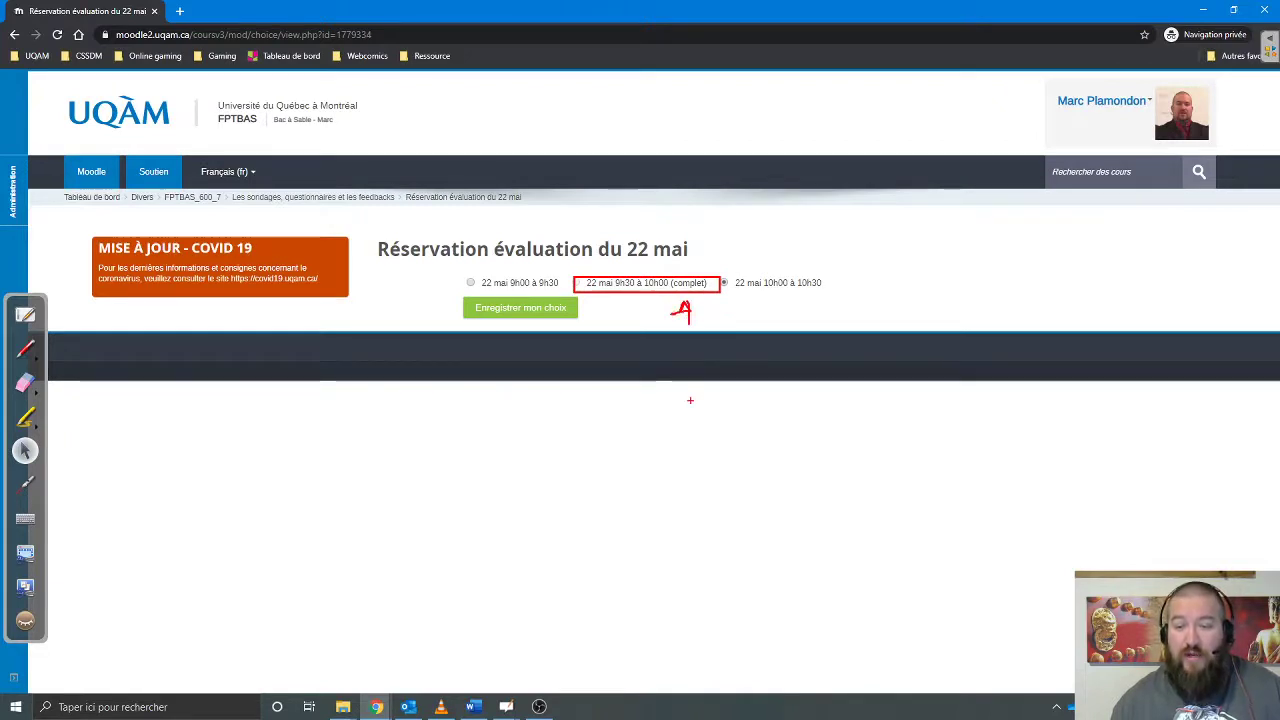
{"action": "key", "text": "Escape"}
{"action": "left_click", "coordinate": [510, 310]}
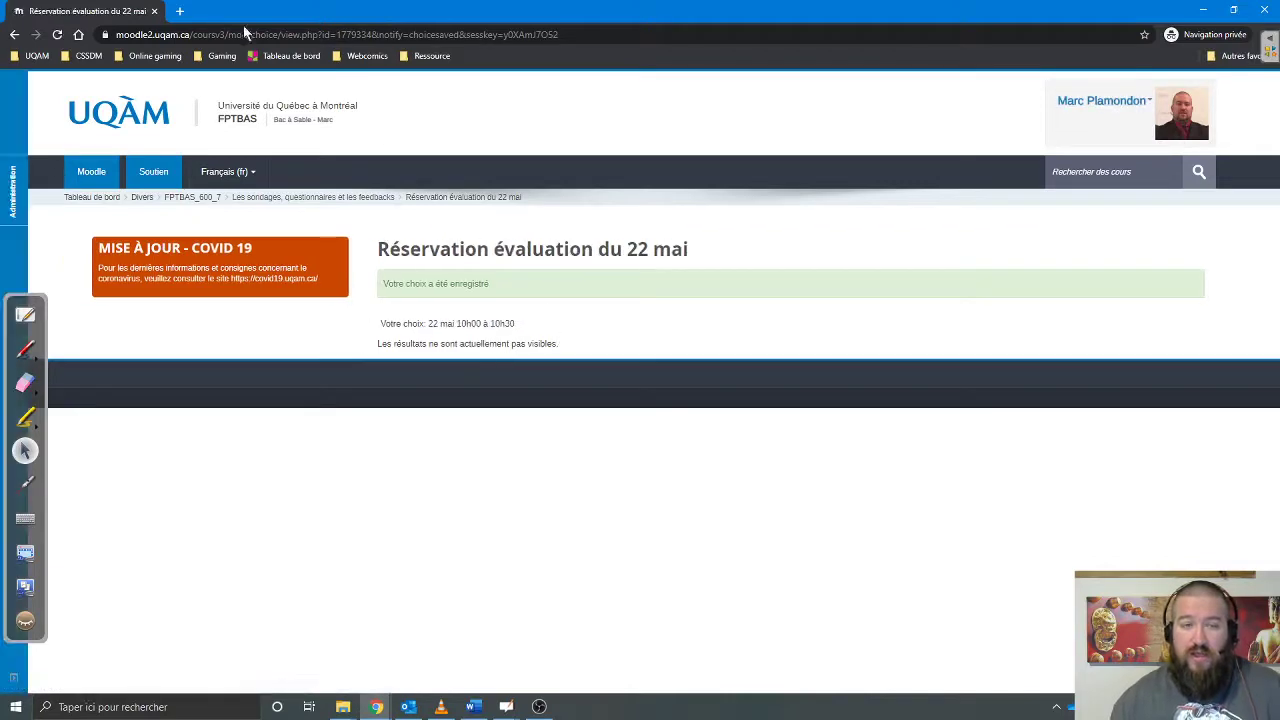
Switch back to the regular browser window, return to the normal role, and open the survey's responses
{"action": "key", "text": "alt+Tab"}
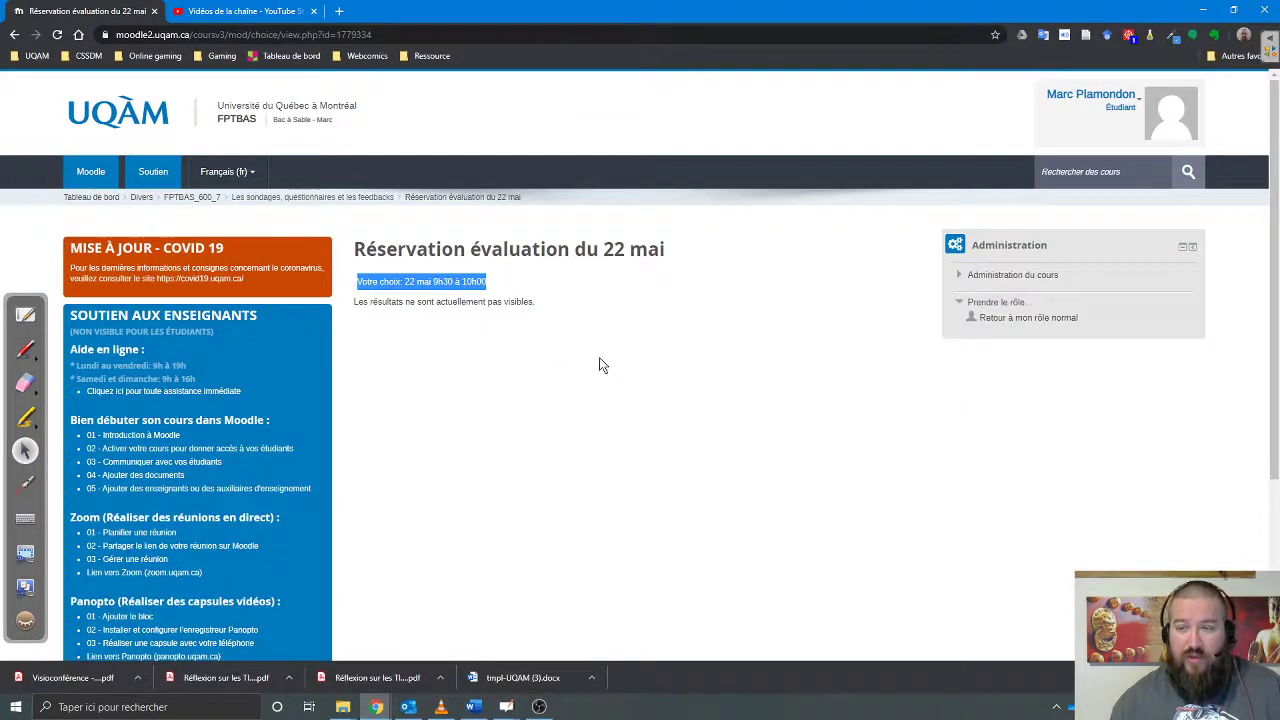
{"action": "left_click", "coordinate": [996, 317]}
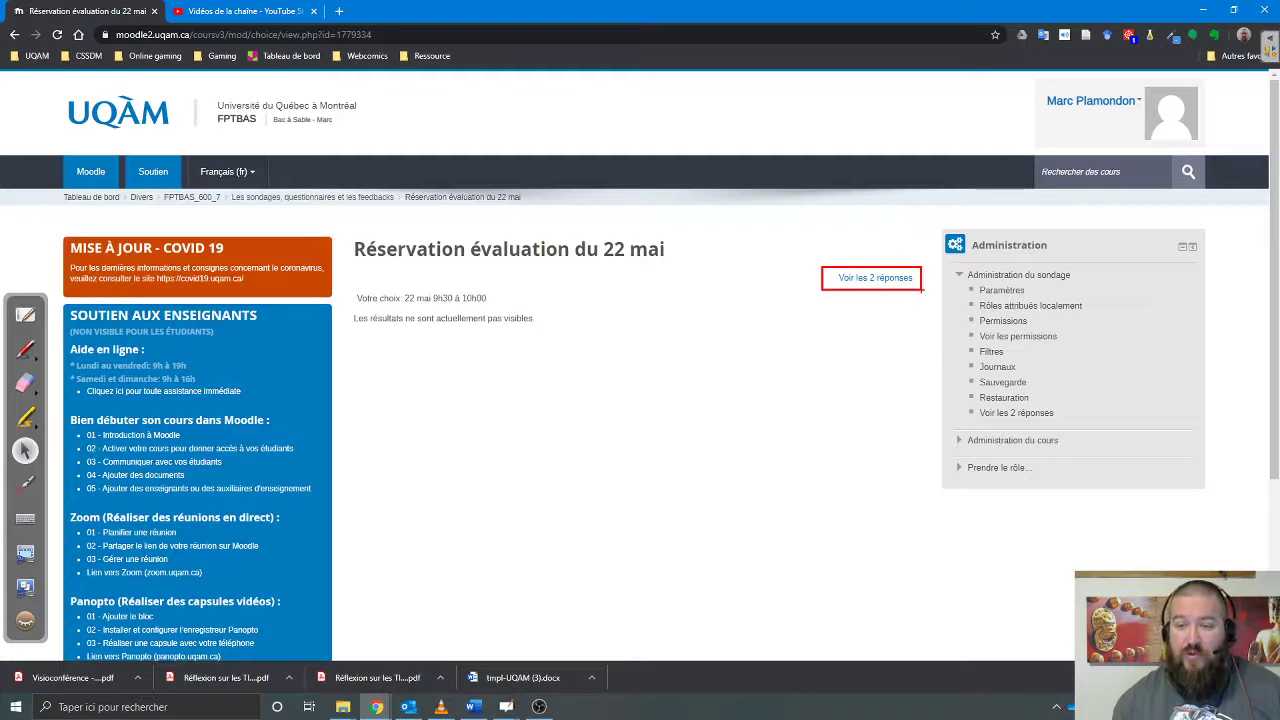
{"action": "left_click", "coordinate": [893, 278]}
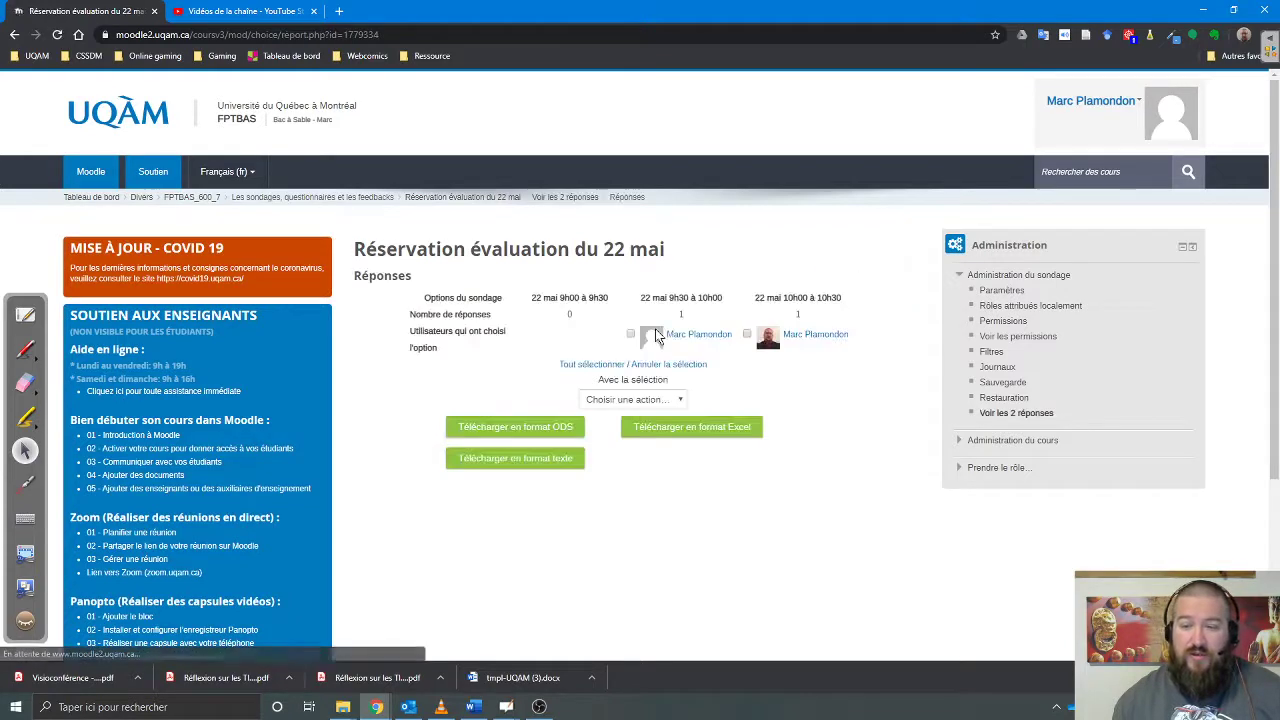
Examine the number of responses for the 22 mai 9h30 à 10h00 and 10h00 à 10h30 slots
{"action": "scroll", "coordinate": [655, 330], "scroll_direction": "down", "scroll_amount": 1}
{"action": "scroll", "coordinate": [529, 321], "scroll_direction": "up", "scroll_amount": 1}
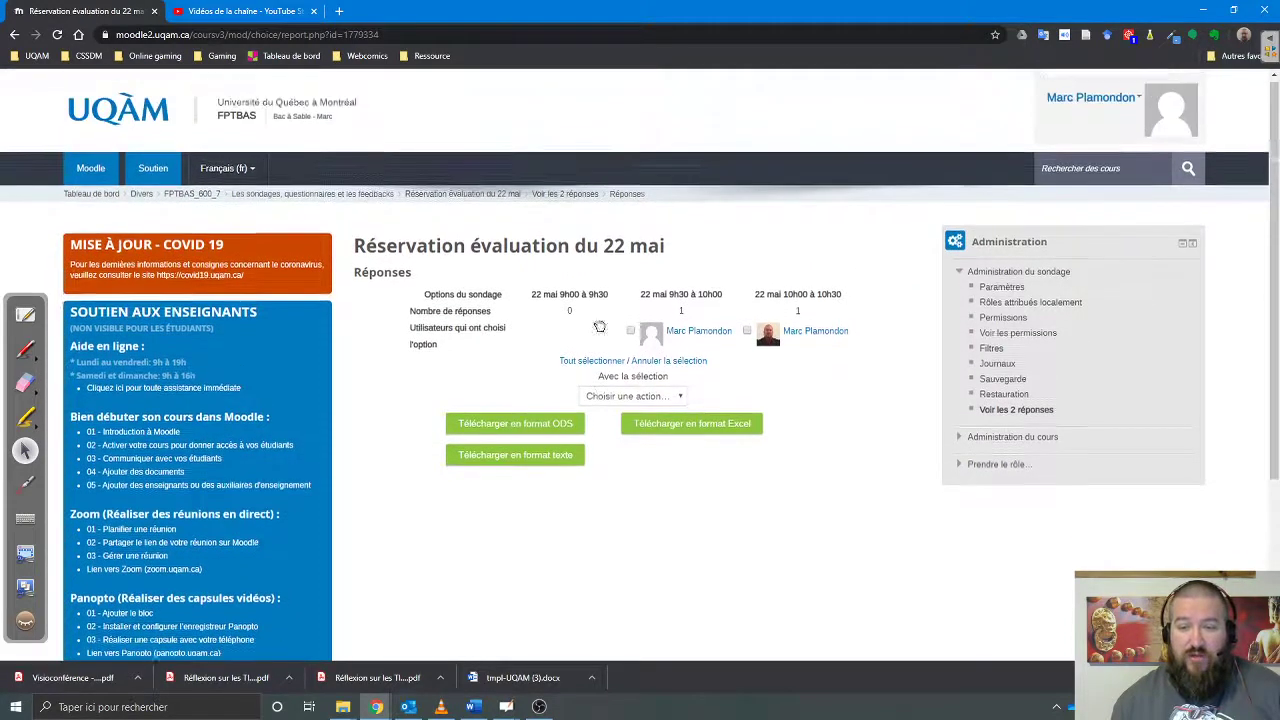
{"action": "left_click_drag", "start_coordinate": [688, 318], "coordinate": [675, 318]}
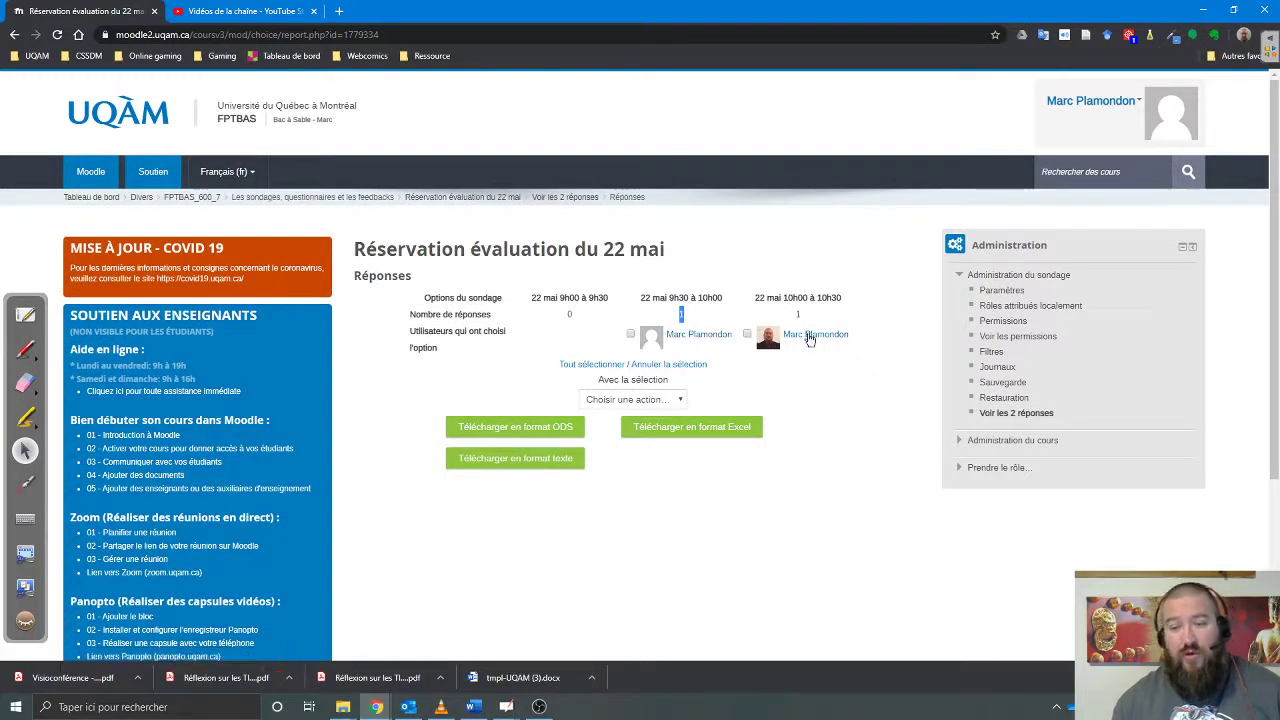
{"action": "left_click_drag", "start_coordinate": [806, 316], "coordinate": [788, 314]}
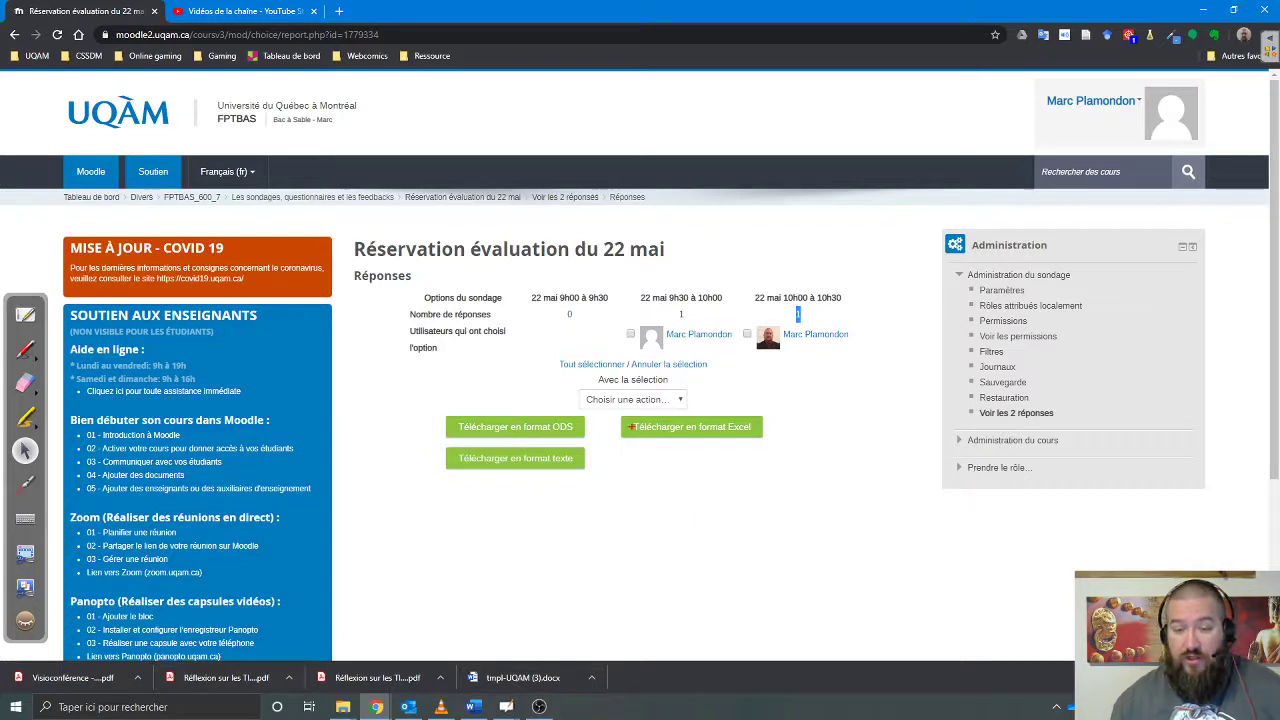
Frame the Excel and text download options on screen, and clear the frames
{"action": "left_click_drag", "start_coordinate": [614, 410], "coordinate": [784, 450]}
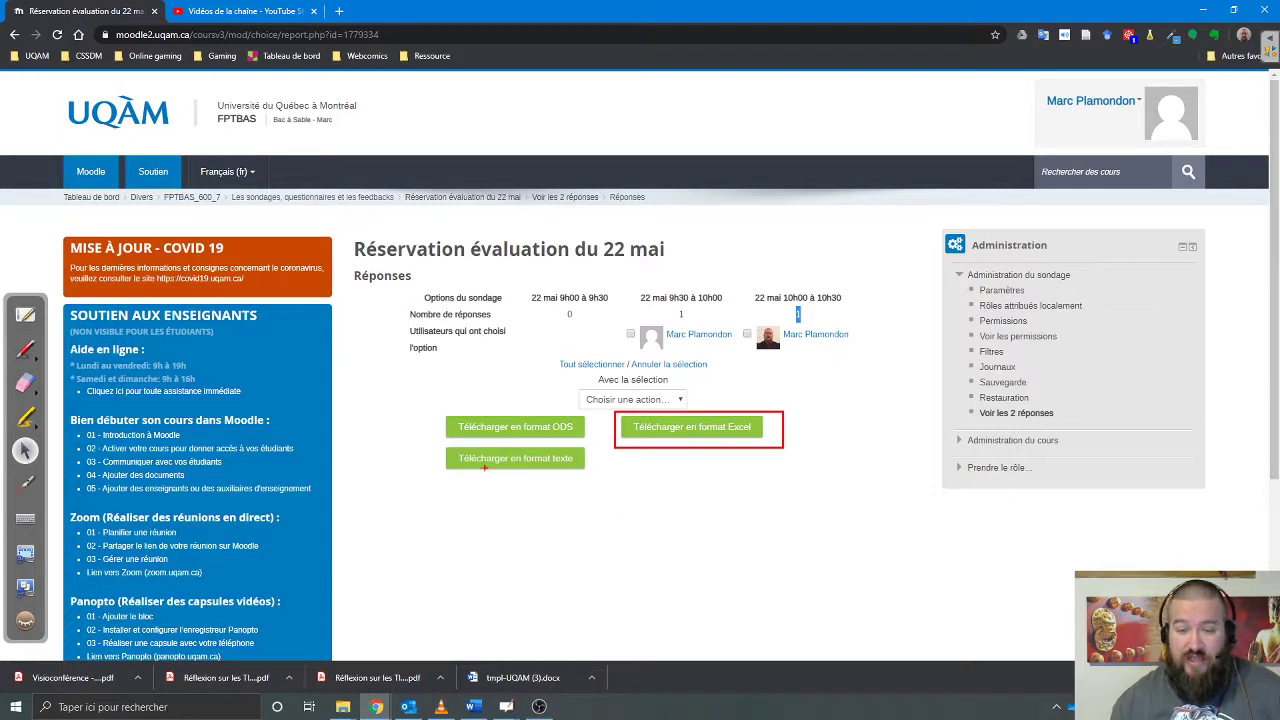
{"action": "left_click_drag", "start_coordinate": [441, 447], "coordinate": [588, 476]}
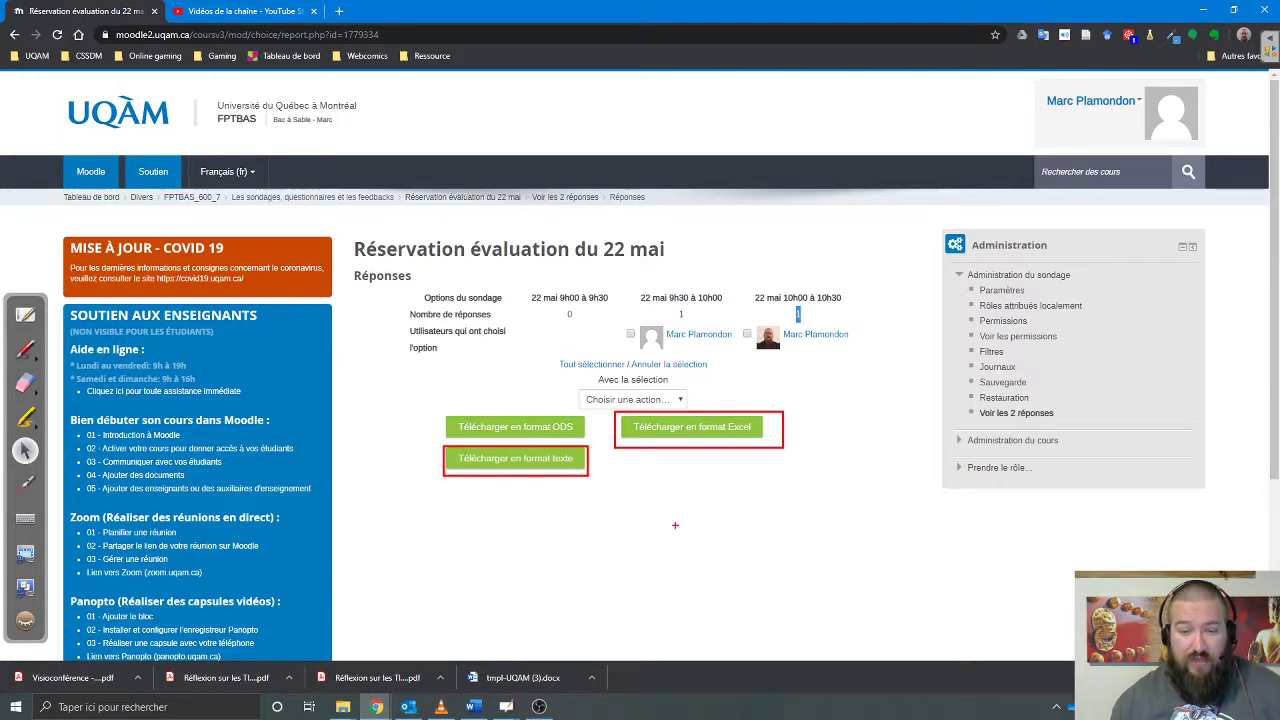
{"action": "key", "text": "Escape"}
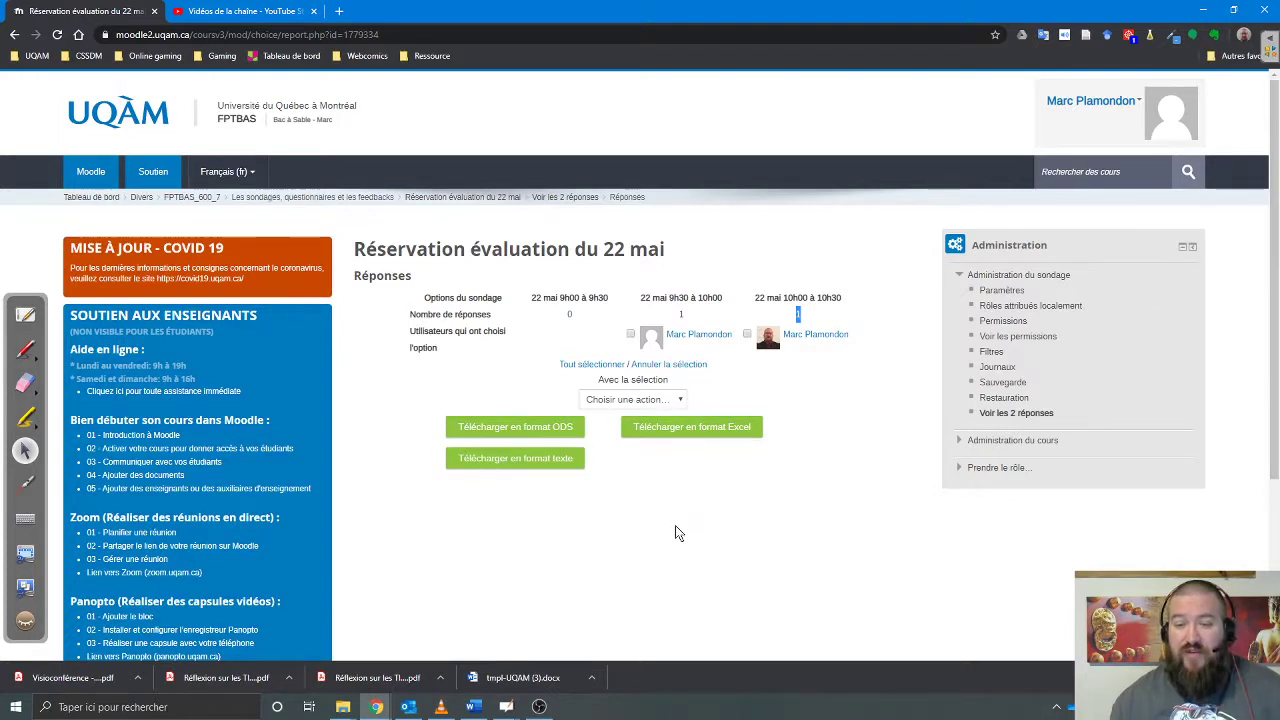
Download the survey responses in Excel format, view the workbook maximized, and check the first respondent's name and identifier cells
{"action": "left_click", "coordinate": [700, 430]}
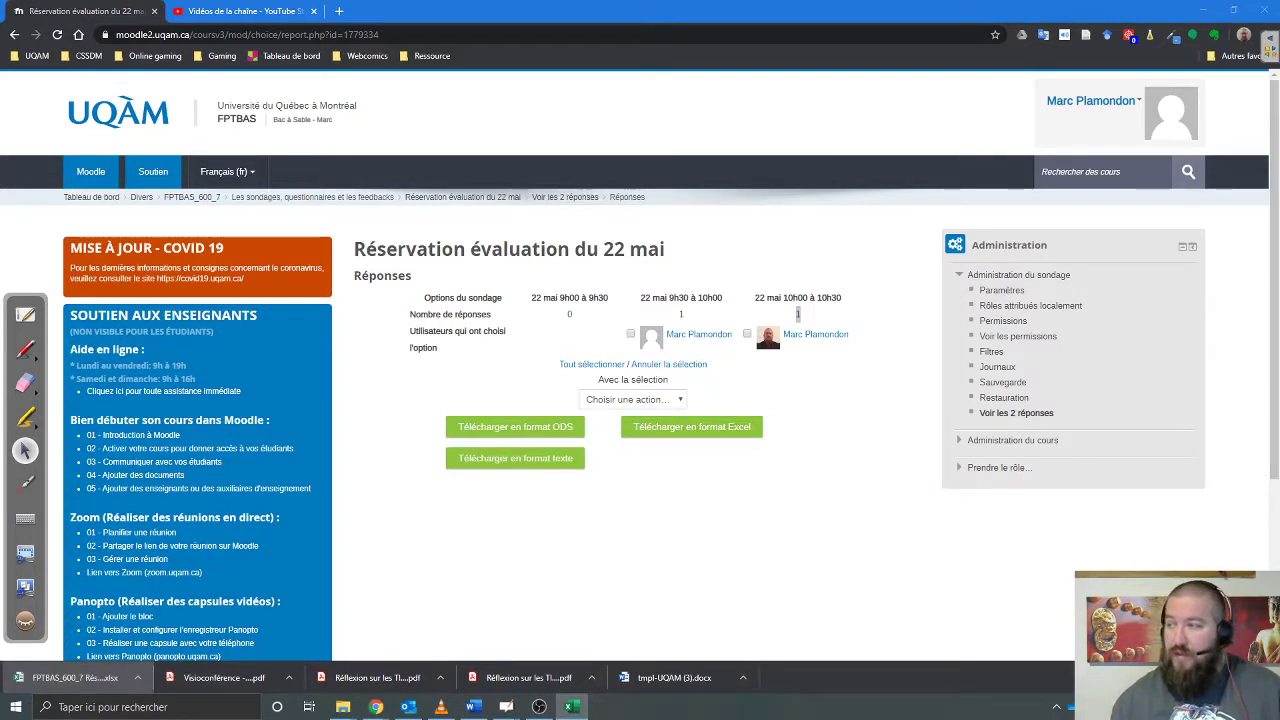
{"action": "left_click_drag", "start_coordinate": [903, 83], "coordinate": [903, 8]}
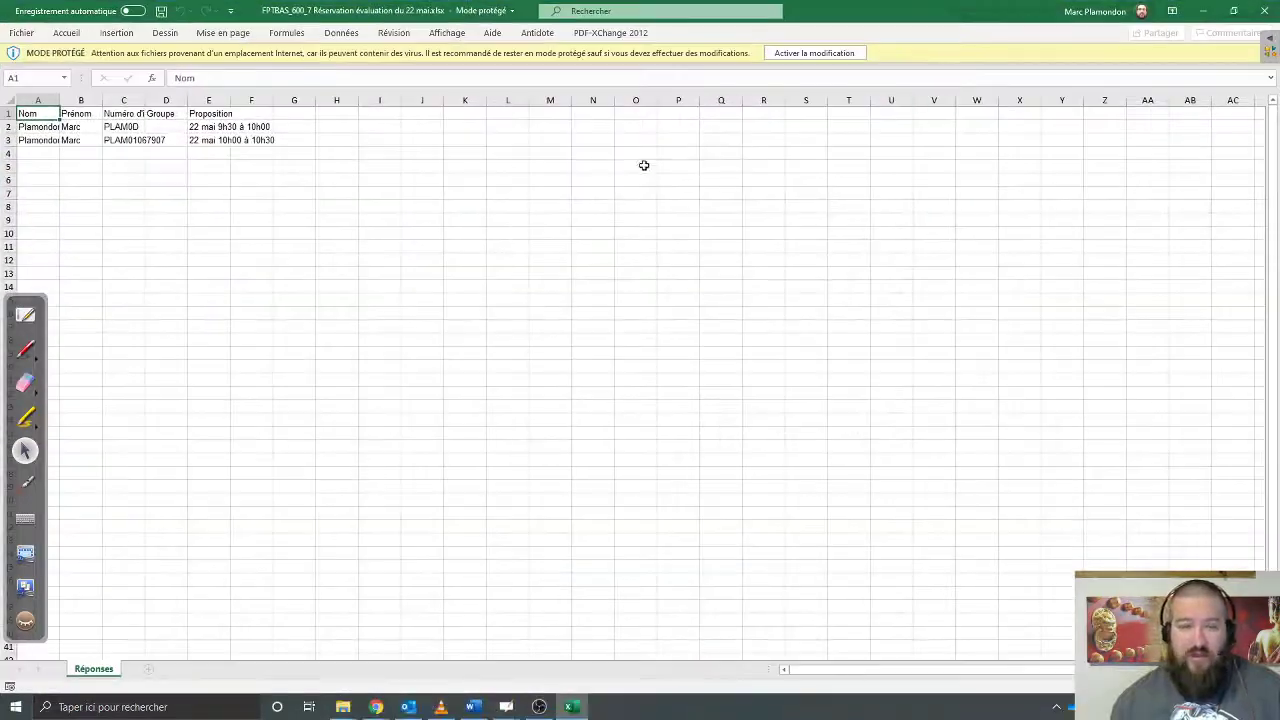
{"action": "left_click", "coordinate": [40, 128]}
{"action": "left_click", "coordinate": [78, 128]}
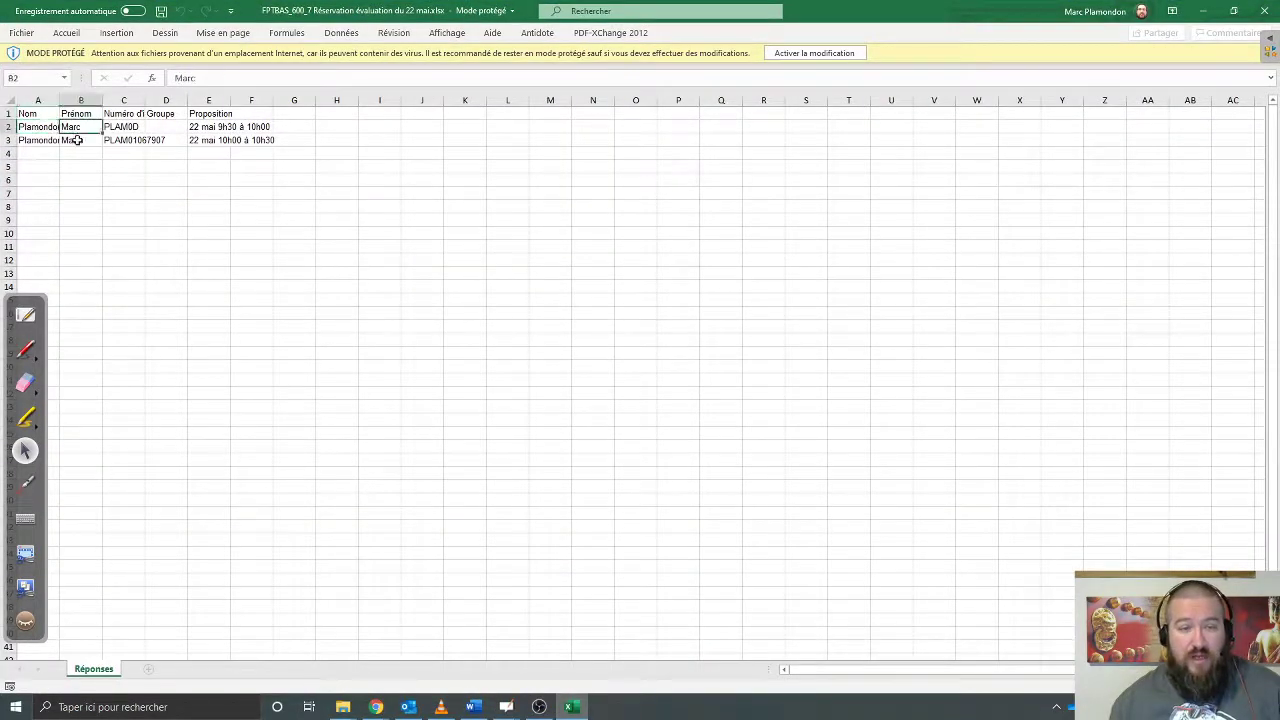
{"action": "left_click", "coordinate": [112, 127]}
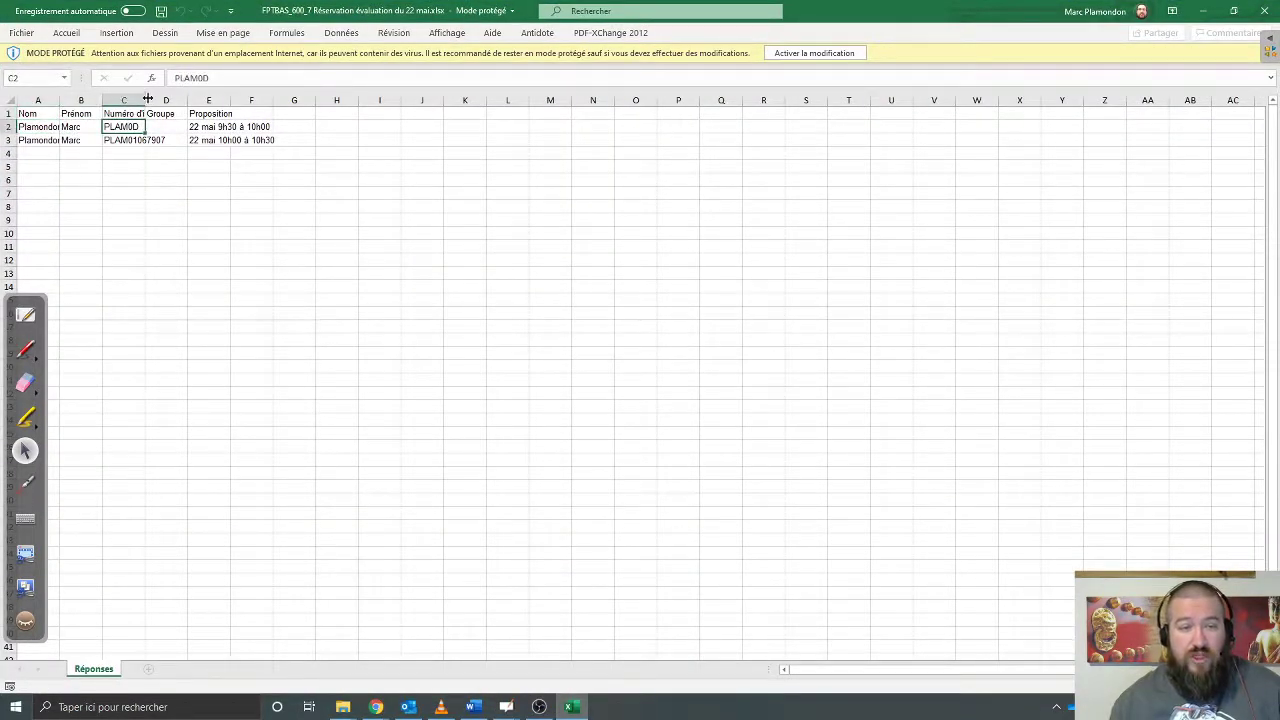
Enable editing of the workbook and clear the respondents' identifier codes in C2:C3
{"action": "left_click_drag", "start_coordinate": [147, 99], "coordinate": [118, 140]}
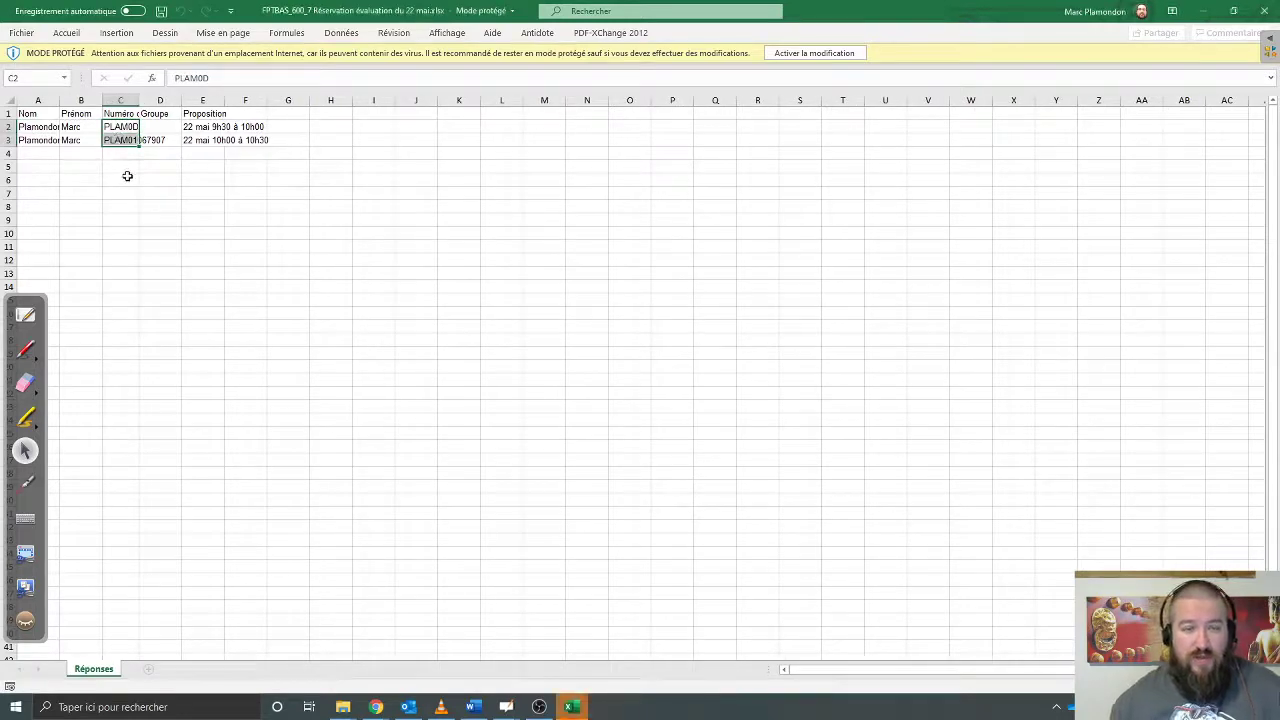
{"action": "left_click", "coordinate": [814, 53]}
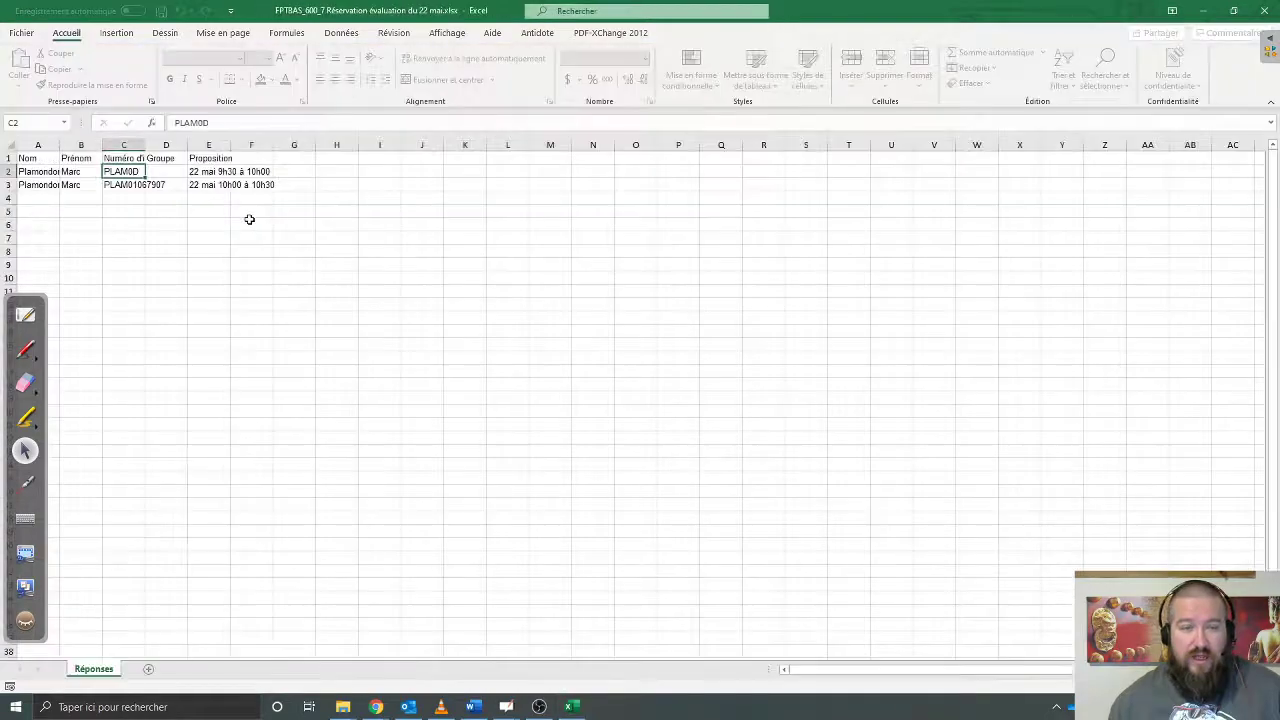
{"action": "key", "text": "Delete"}
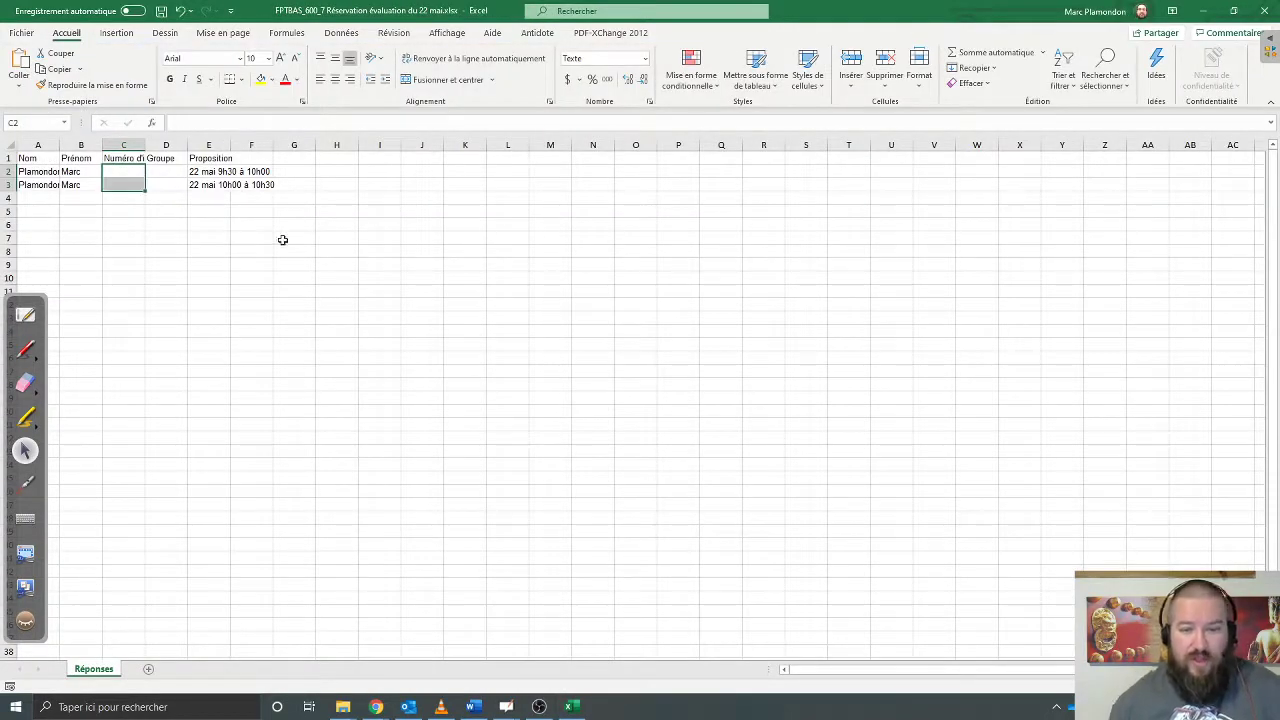
{"action": "left_click", "coordinate": [282, 239]}
Review the Groupe cells and the reserved slots, fitting the Proposition column to its text, and close the workbook
{"action": "left_click_drag", "start_coordinate": [164, 171], "coordinate": [165, 184]}
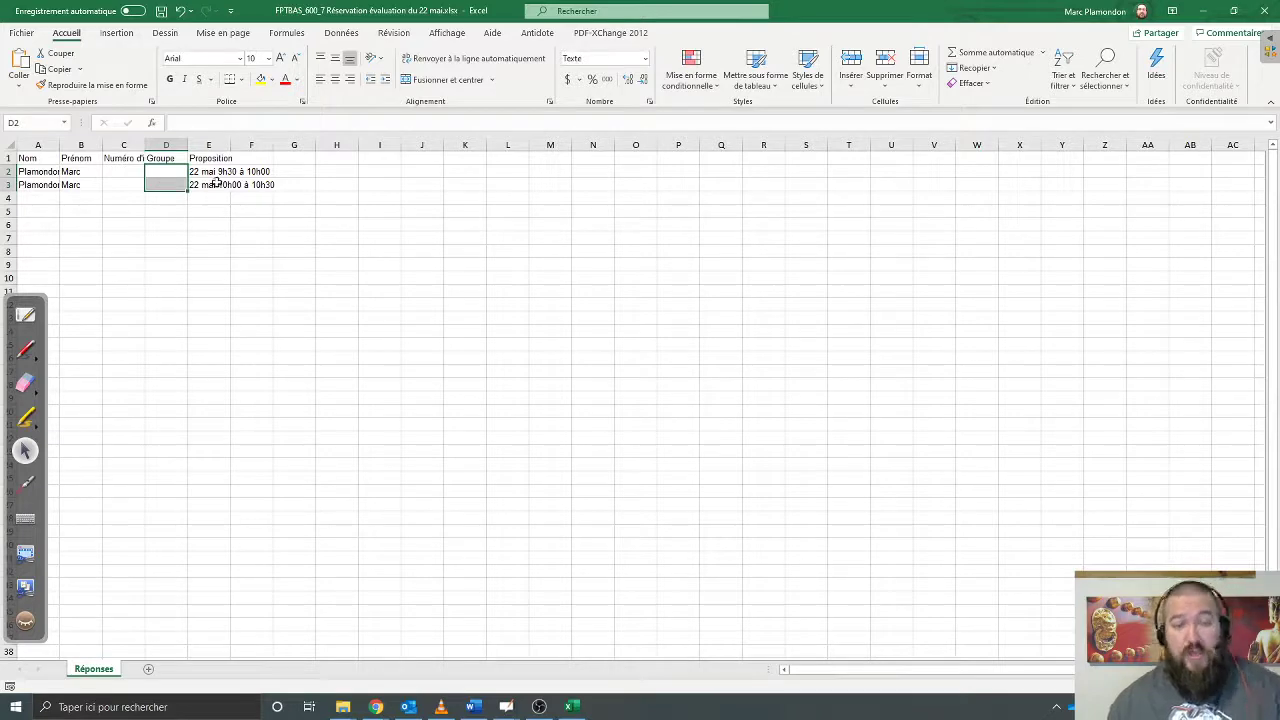
{"action": "left_click", "coordinate": [206, 173]}
{"action": "left_click", "coordinate": [204, 188]}
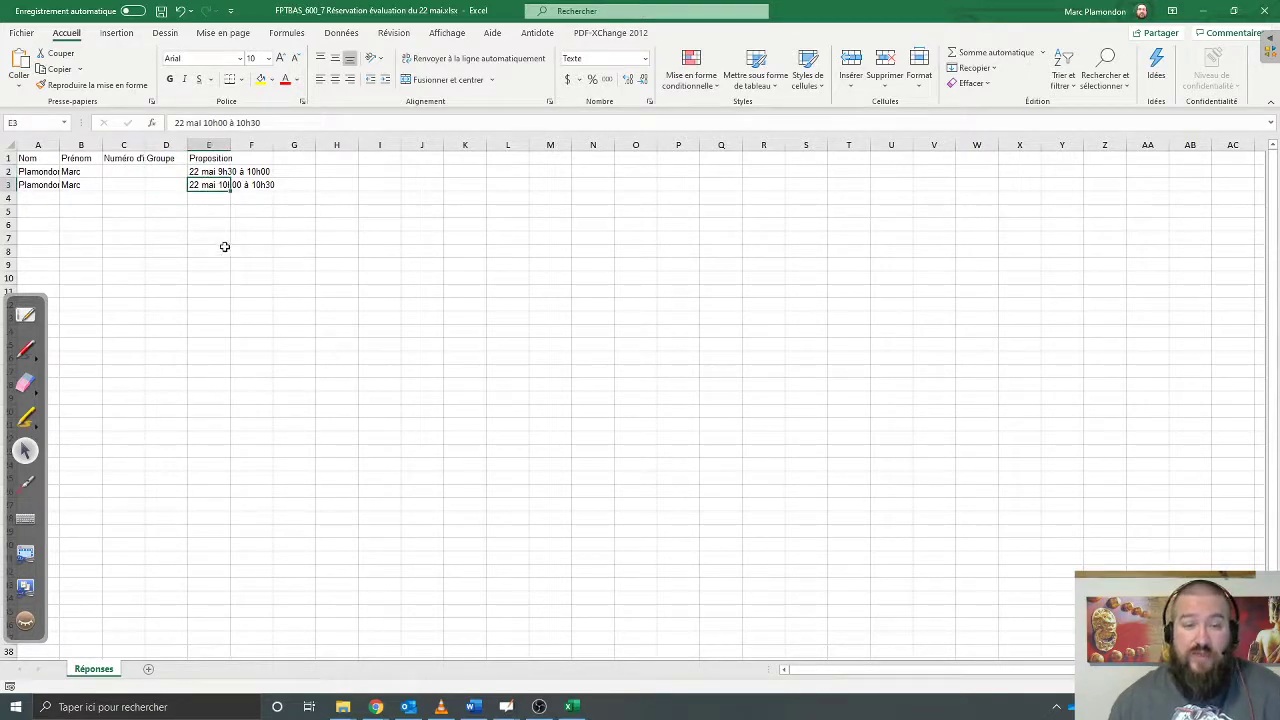
{"action": "double_click", "coordinate": [230, 145]}
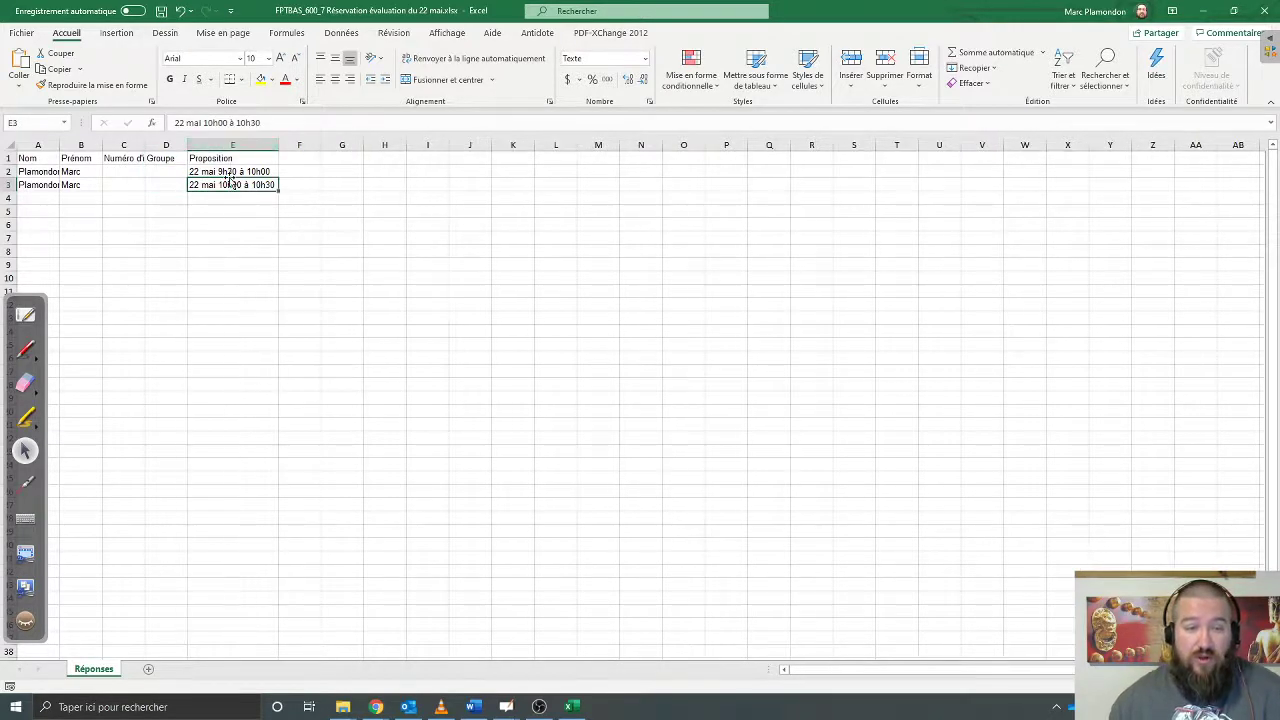
{"action": "left_click", "coordinate": [229, 172]}
{"action": "left_click", "coordinate": [231, 185]}
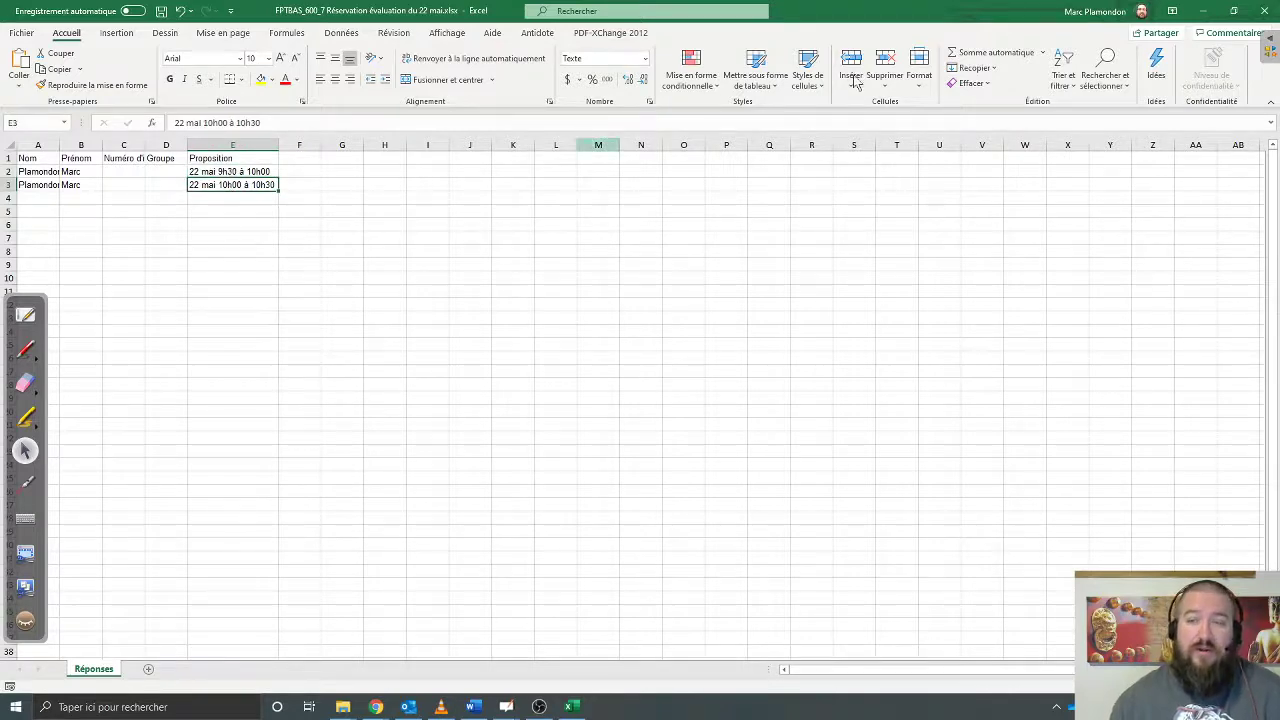
{"action": "left_click", "coordinate": [1264, 10]}
{"action": "left_click", "coordinate": [665, 378]}
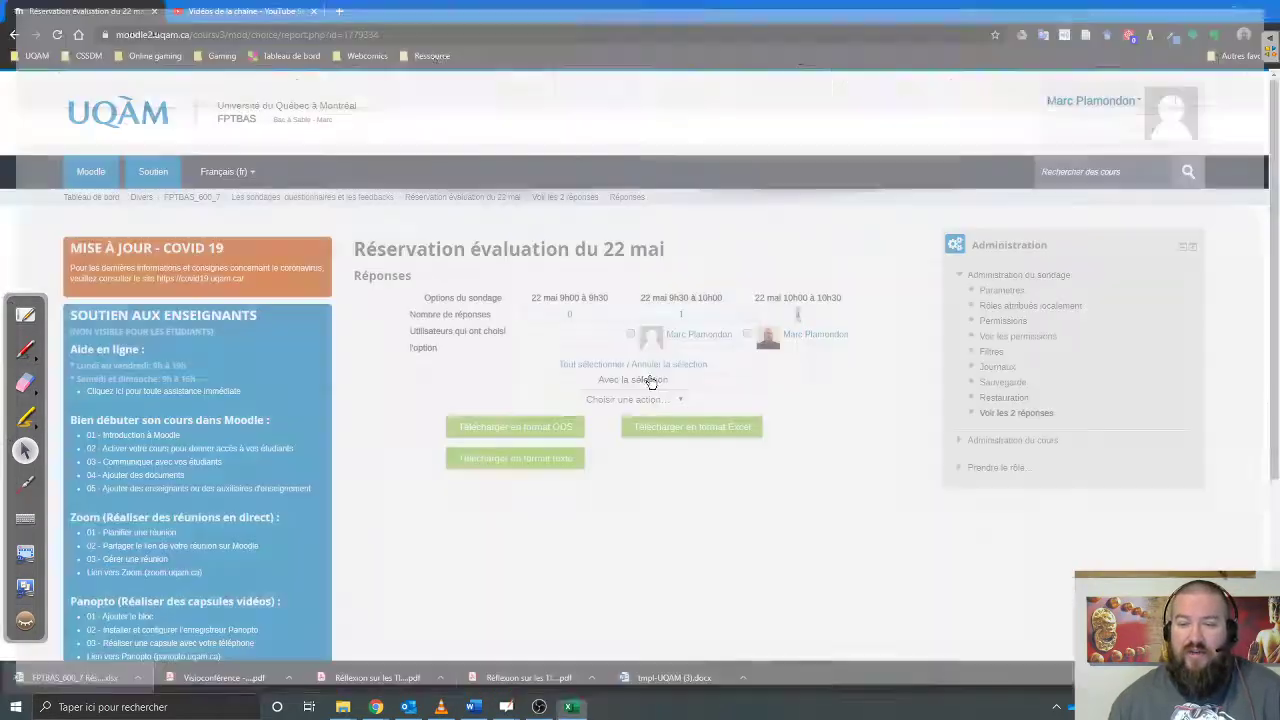
Turn on editing mode on the FPTBAS_600_7 course page and add a Sondage to "Les sondages, questionnaires et les feedbacks"
{"action": "left_click", "coordinate": [186, 198]}
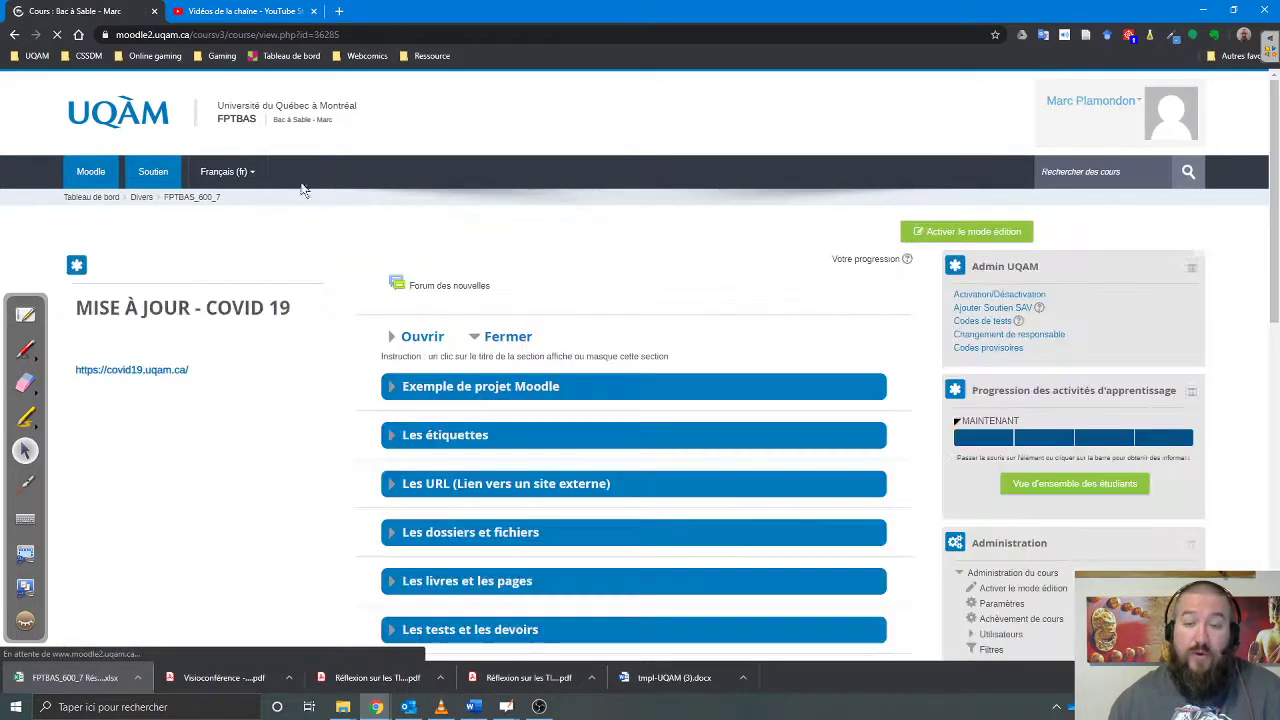
{"action": "scroll", "coordinate": [647, 300], "scroll_direction": "down", "scroll_amount": 3}
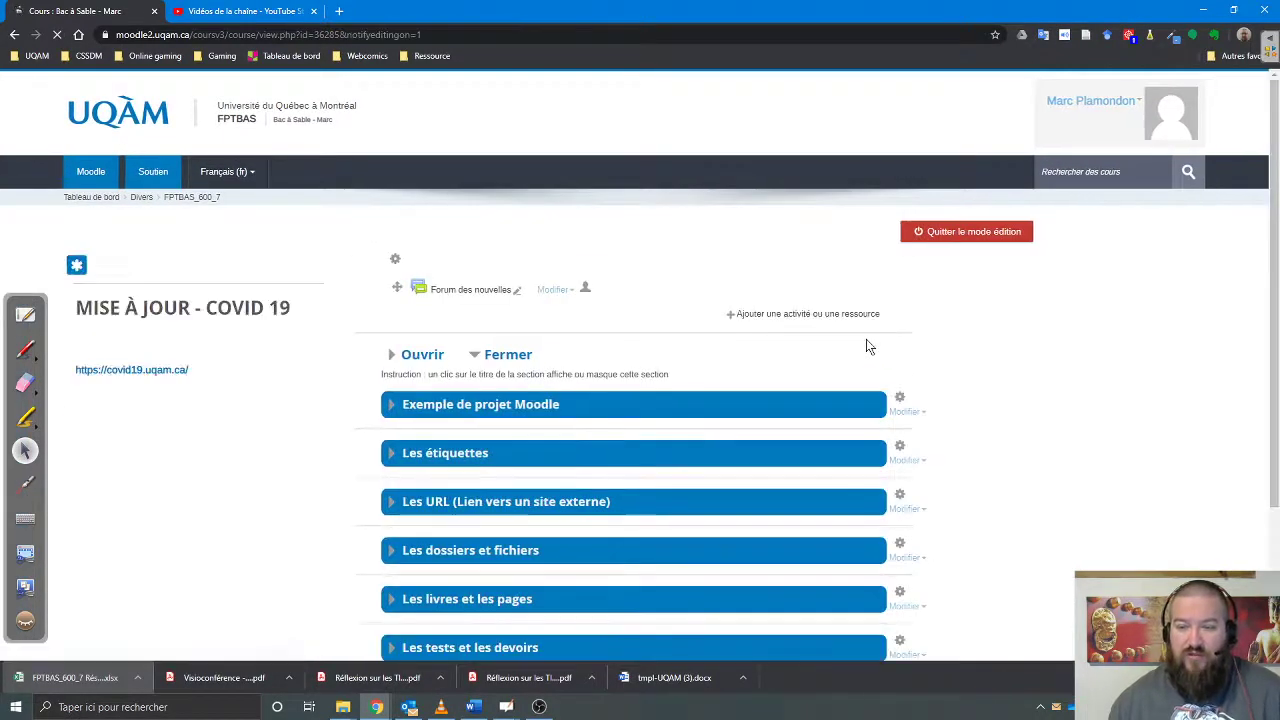
{"action": "scroll", "coordinate": [870, 347], "scroll_direction": "down", "scroll_amount": 5}
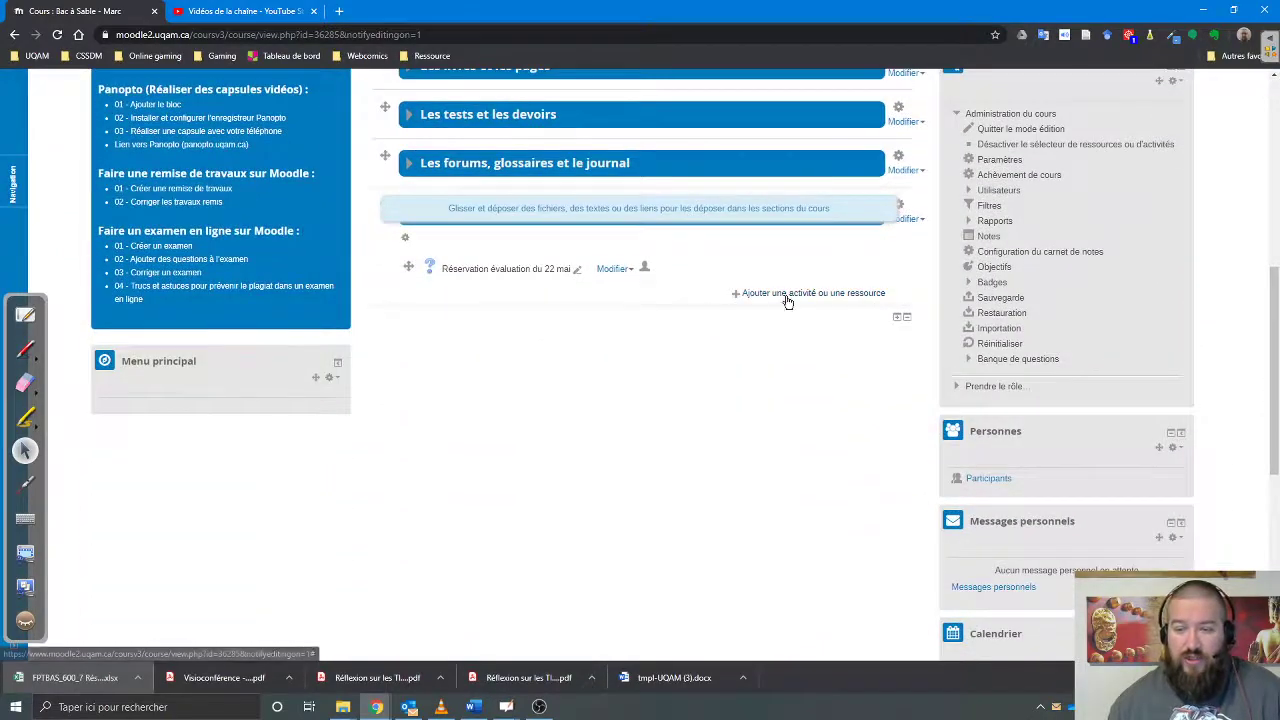
{"action": "left_click", "coordinate": [786, 294]}
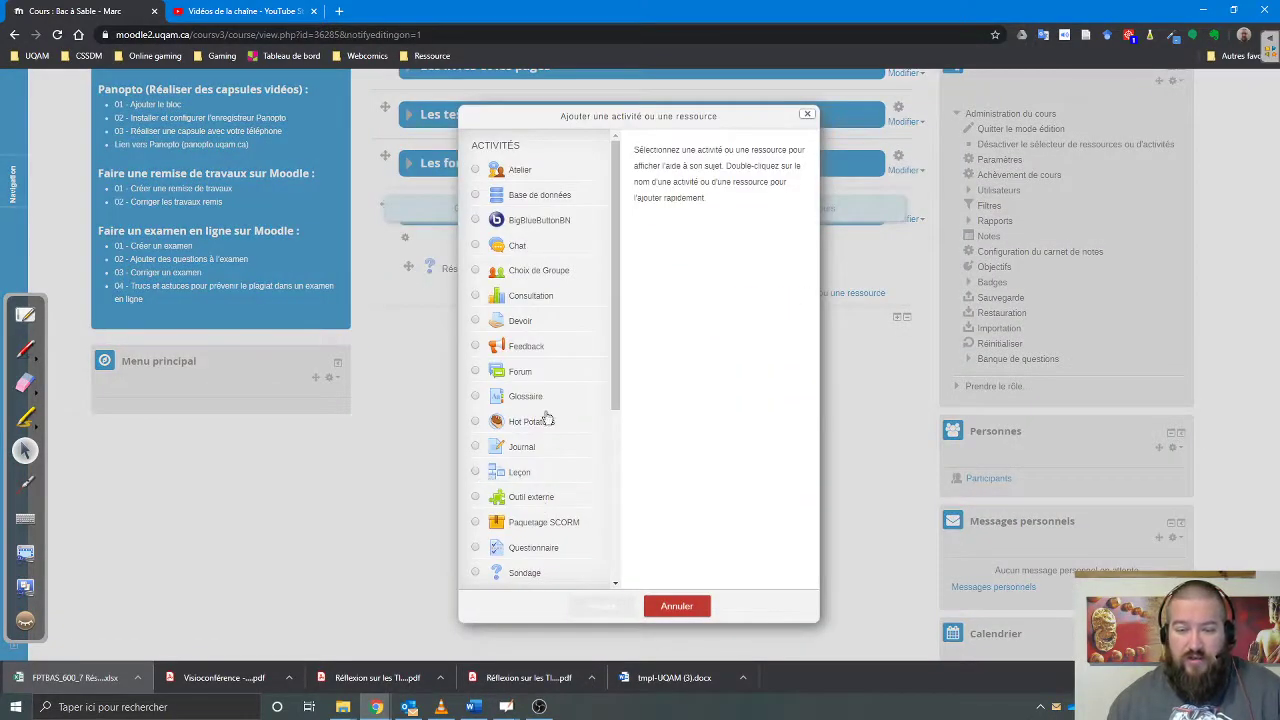
{"action": "left_click_drag", "start_coordinate": [614, 381], "coordinate": [612, 467]}
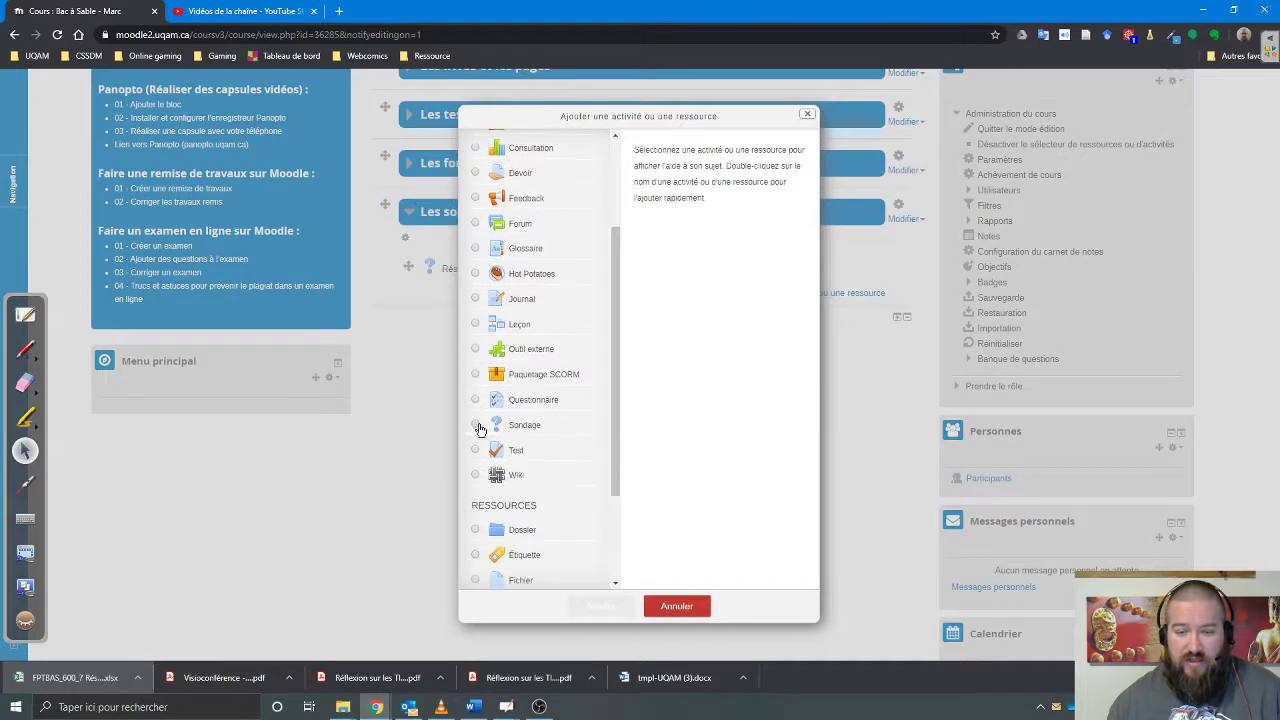
{"action": "left_click", "coordinate": [475, 424]}
{"action": "left_click", "coordinate": [587, 598]}
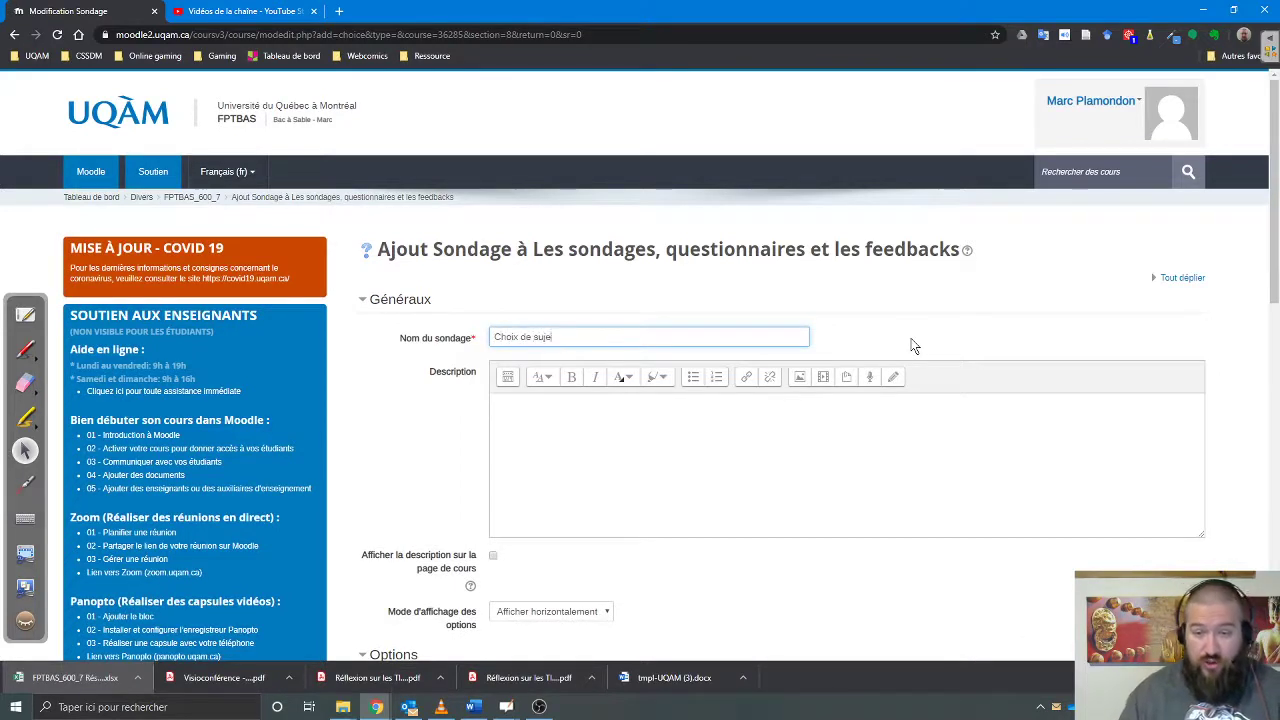
Name the survey "Choix de sujet" and set its options display mode to Afficher verticalement
{"action": "left_click", "coordinate": [700, 430]}
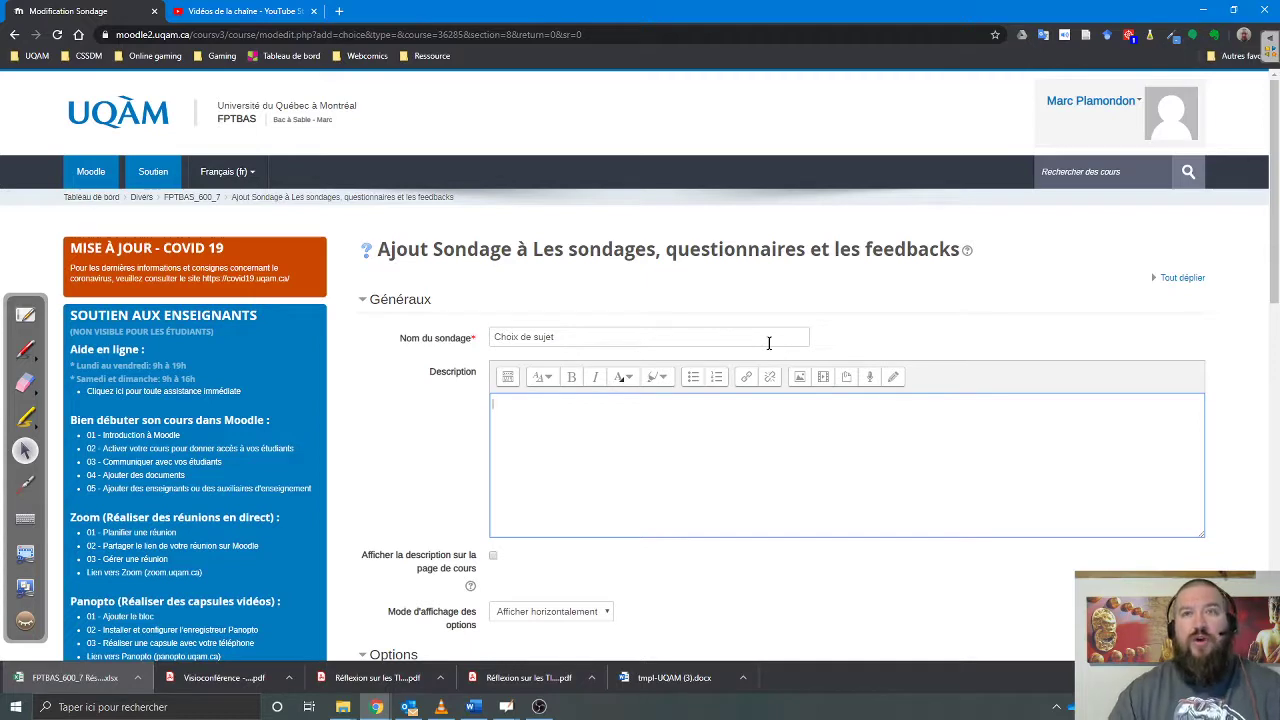
{"action": "scroll", "coordinate": [768, 343], "scroll_direction": "down", "scroll_amount": 3}
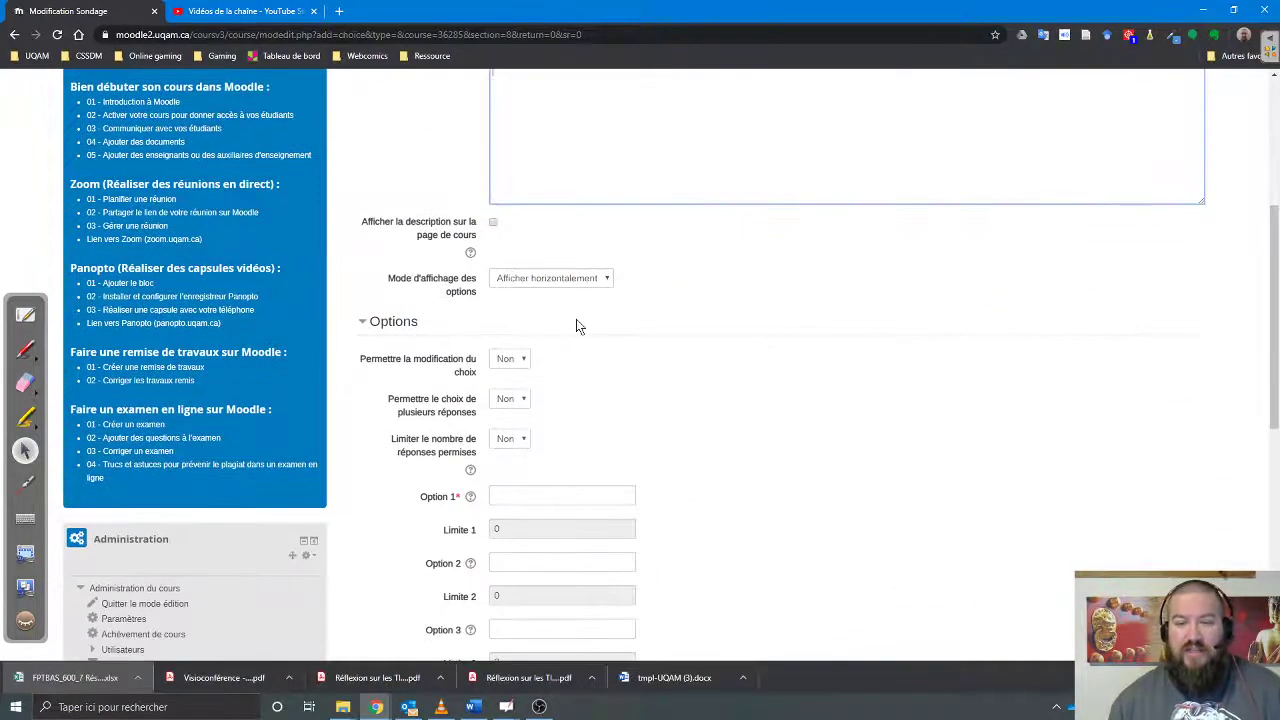
{"action": "mouse_move", "coordinate": [470, 261]}
{"action": "left_mouse_down"}
{"action": "mouse_move", "coordinate": [542, 290]}
{"action": "mouse_move", "coordinate": [667, 304]}
{"action": "left_mouse_up"}
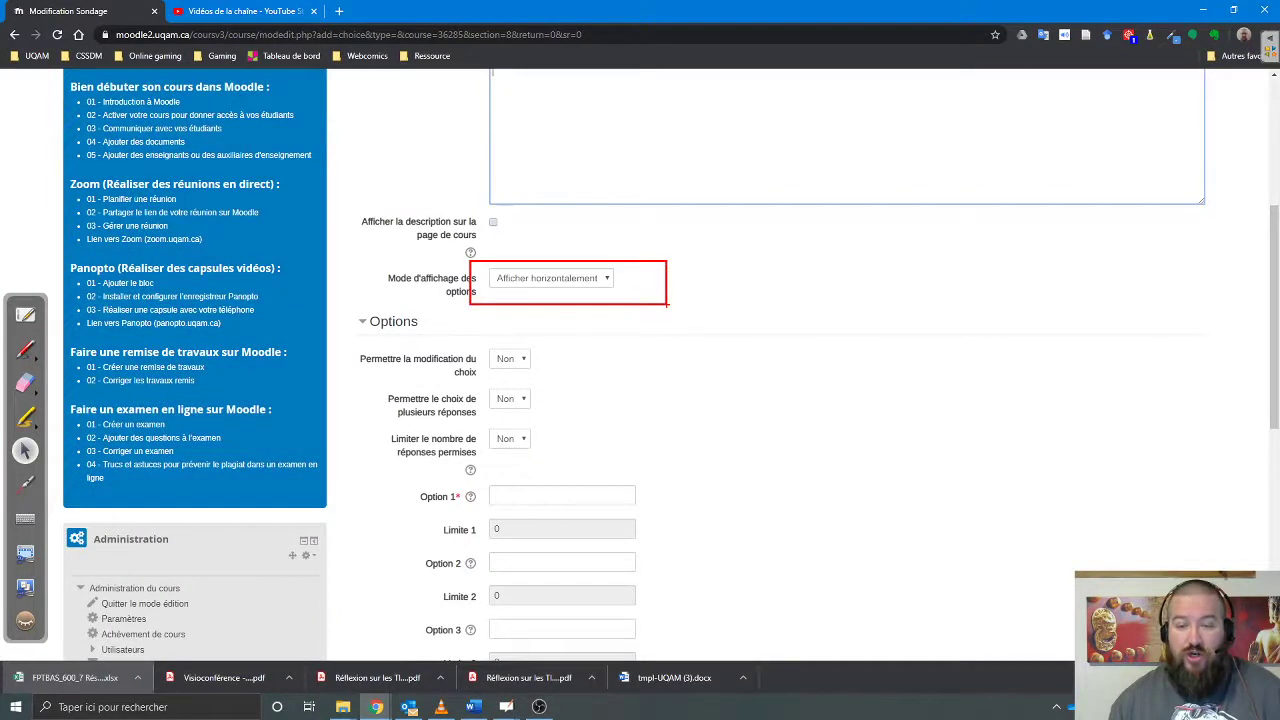
{"action": "left_click", "coordinate": [580, 279]}
{"action": "left_click", "coordinate": [580, 308]}
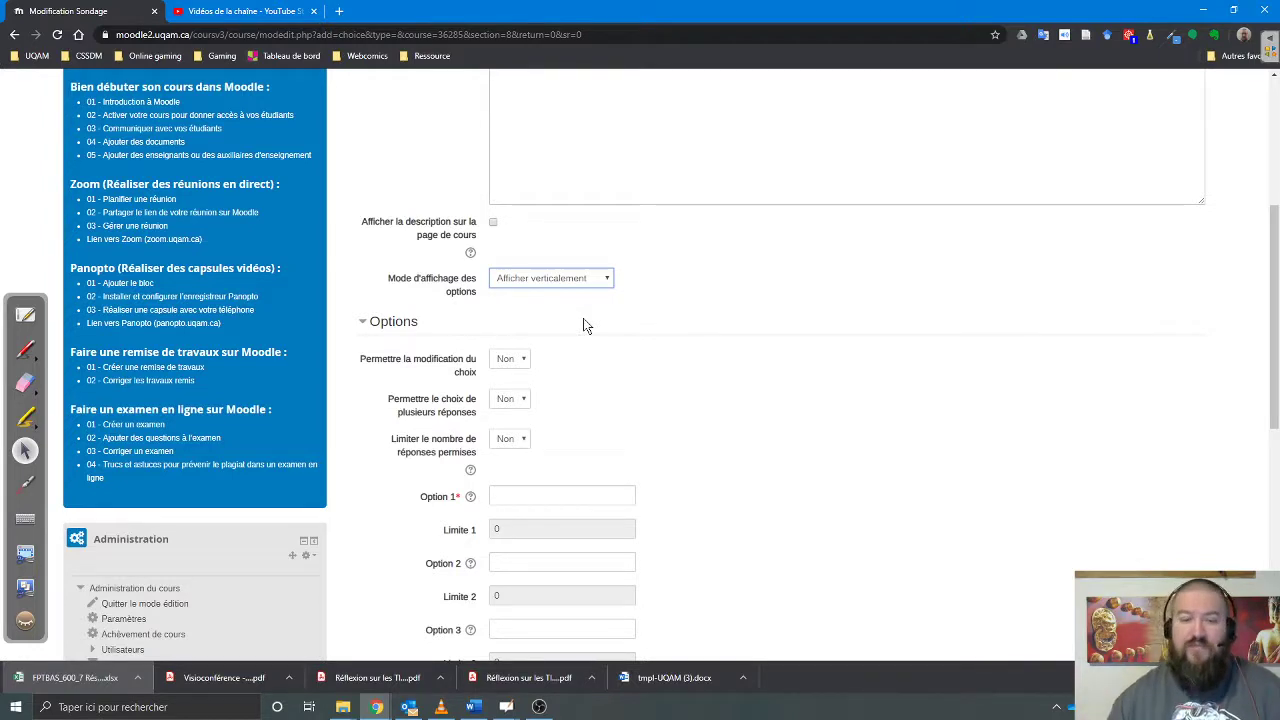
Set "Permettre la modification du choix" to Oui for the survey
{"action": "scroll", "coordinate": [586, 326], "scroll_direction": "down", "scroll_amount": 2}
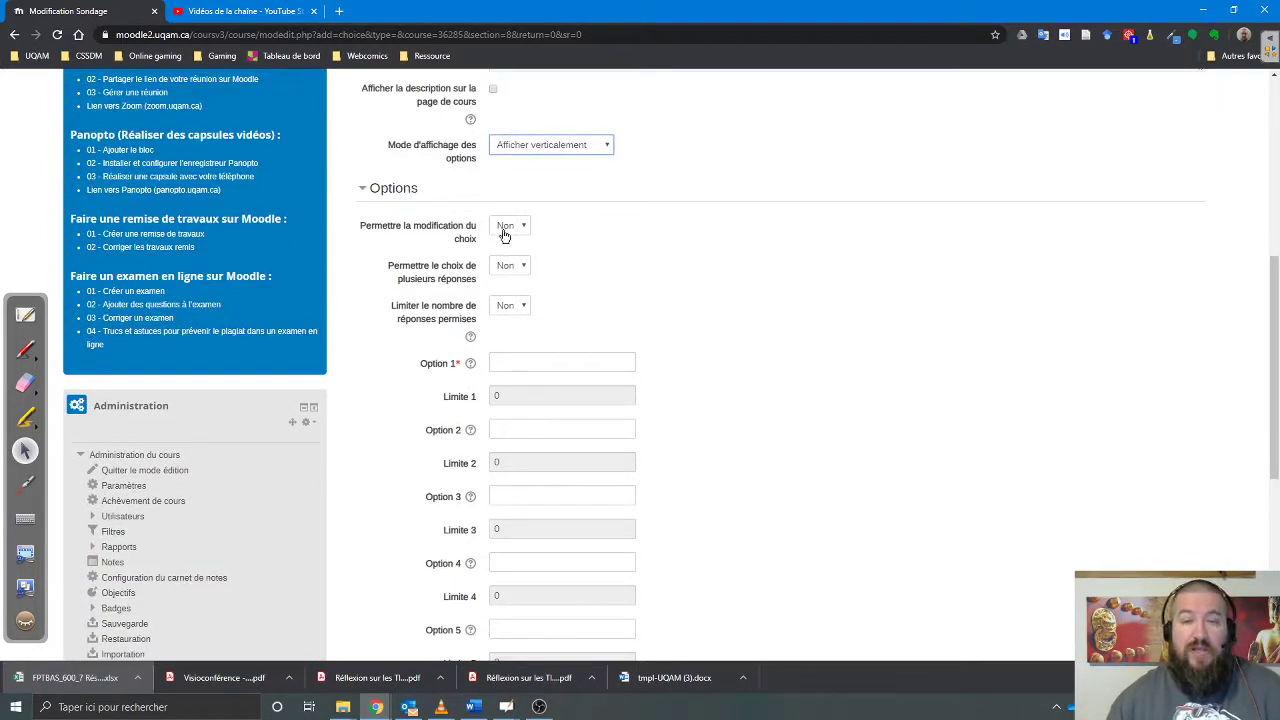
{"action": "left_click", "coordinate": [509, 225]}
{"action": "left_click", "coordinate": [505, 254]}
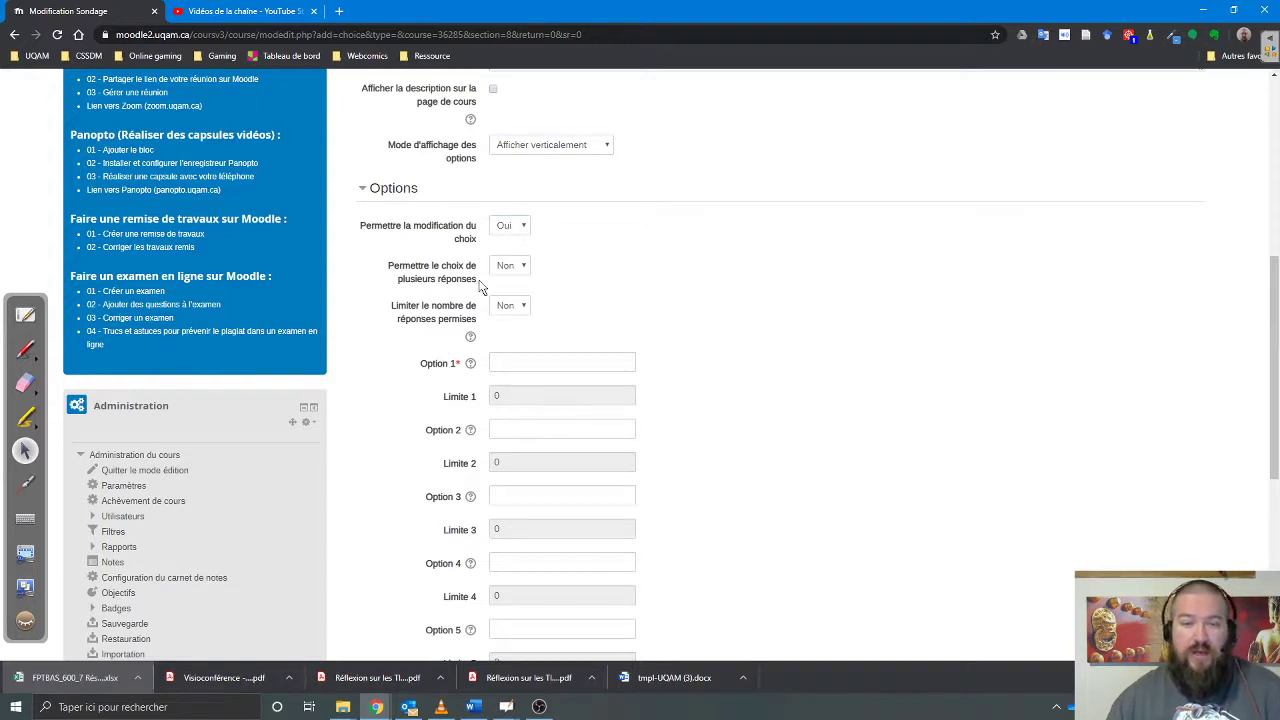